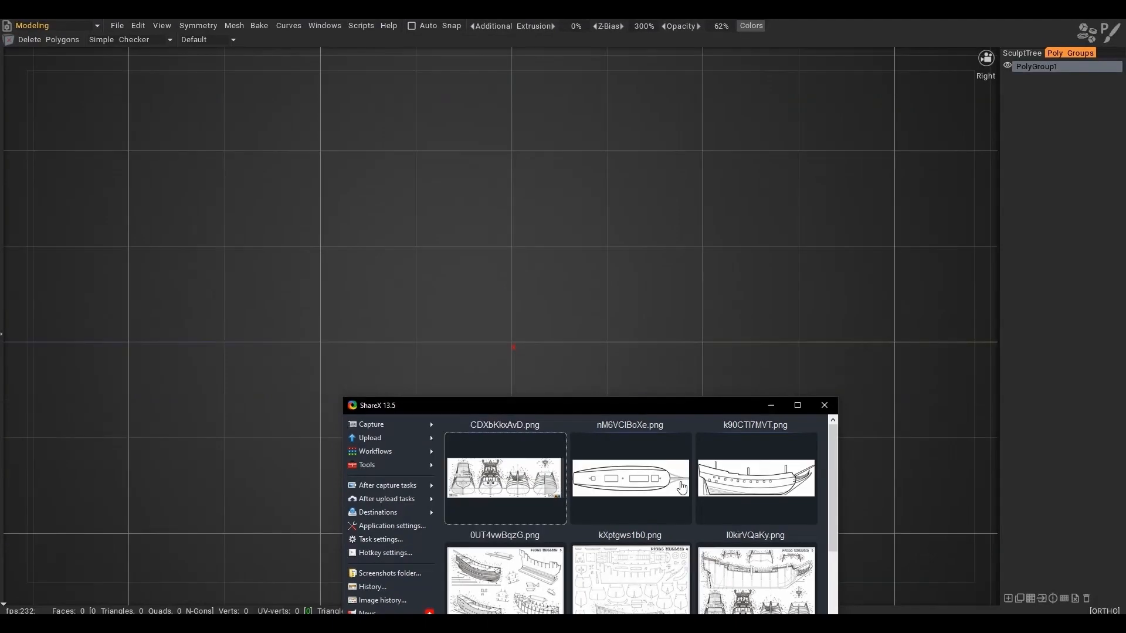
- Bring the ship's side-view drawing from ShareX into the right view and add it as a reference image
{"action": "left_click_drag", "start_coordinate": [737, 407], "coordinate": [686, 352]}
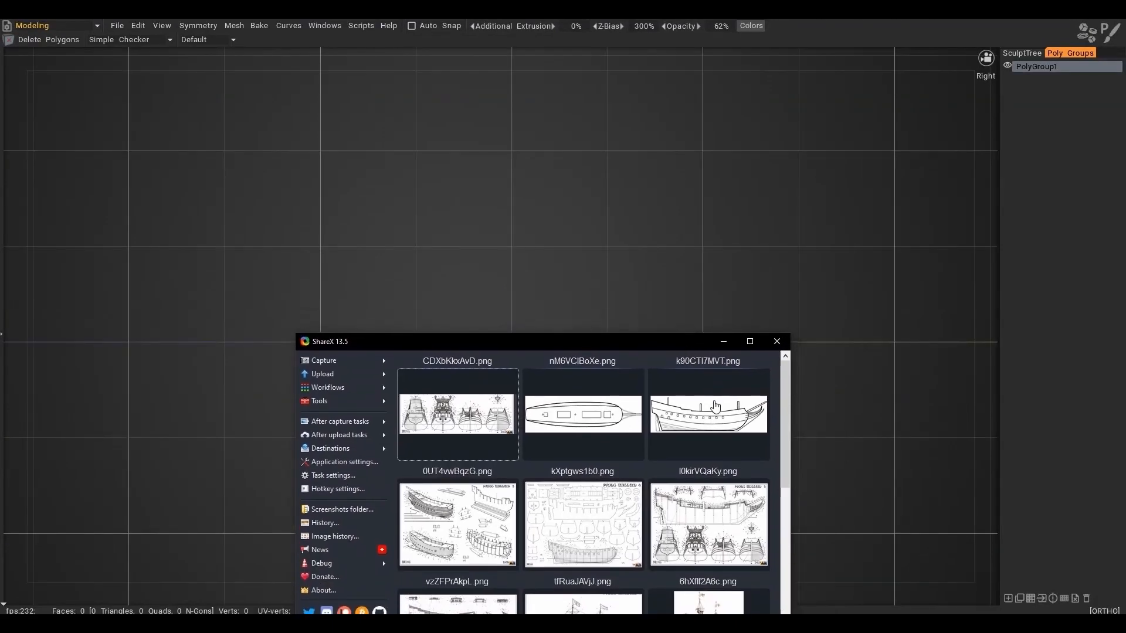
{"action": "left_click_drag", "start_coordinate": [716, 414], "coordinate": [527, 248]}
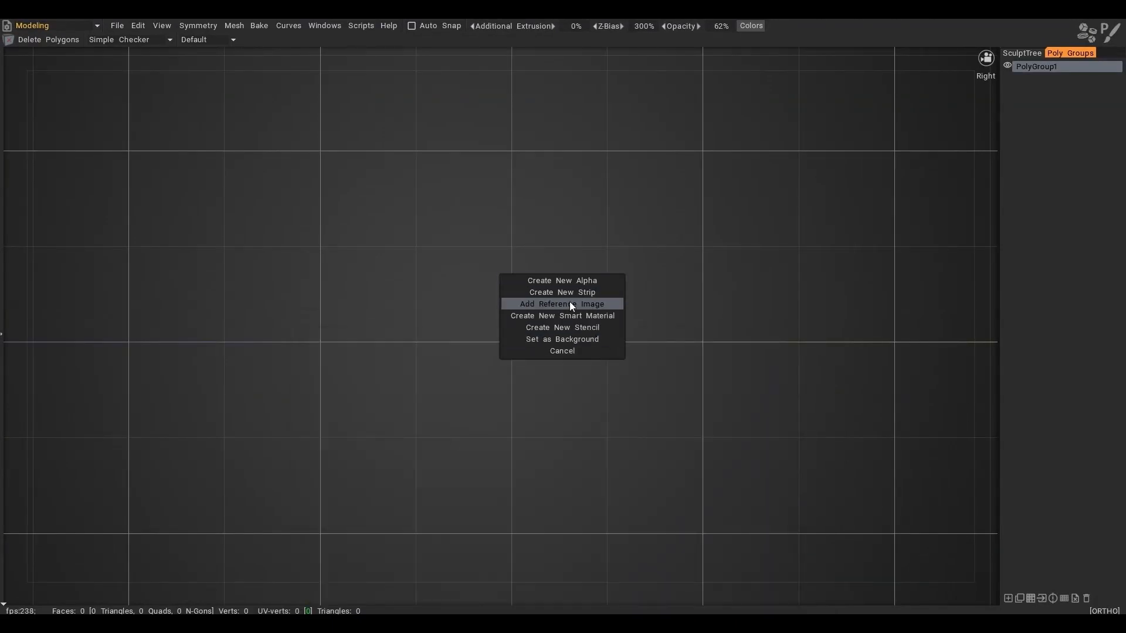
{"action": "left_click", "coordinate": [589, 329]}
{"action": "scroll", "coordinate": [576, 312], "scroll_direction": "down", "scroll_amount": 6}
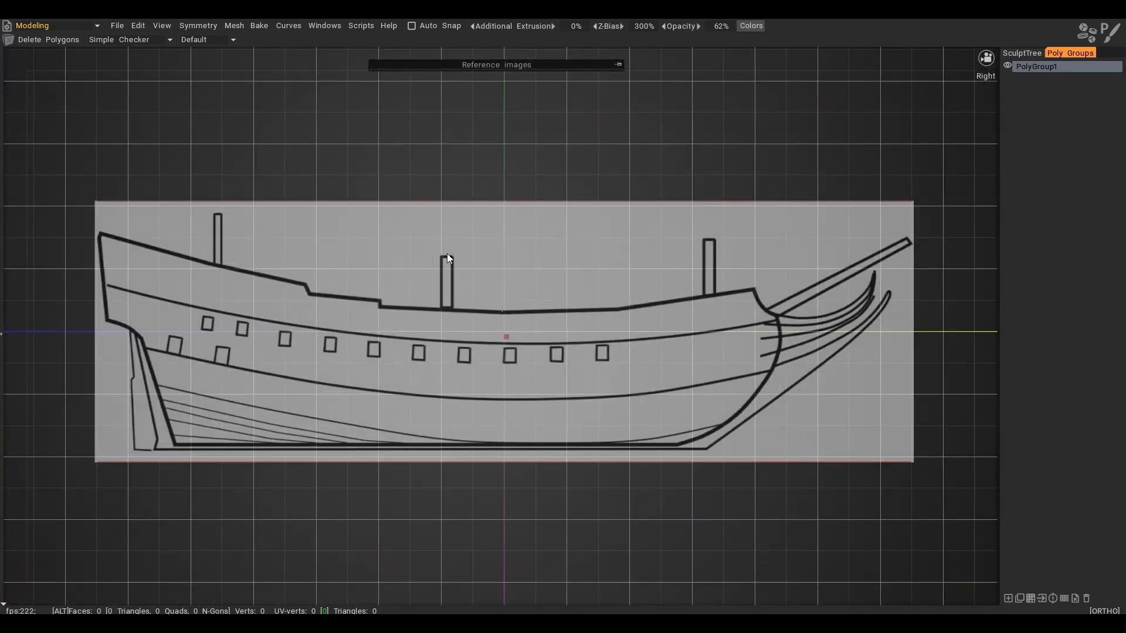
- Flip the side-view reference image along X
{"action": "left_click", "coordinate": [618, 64]}
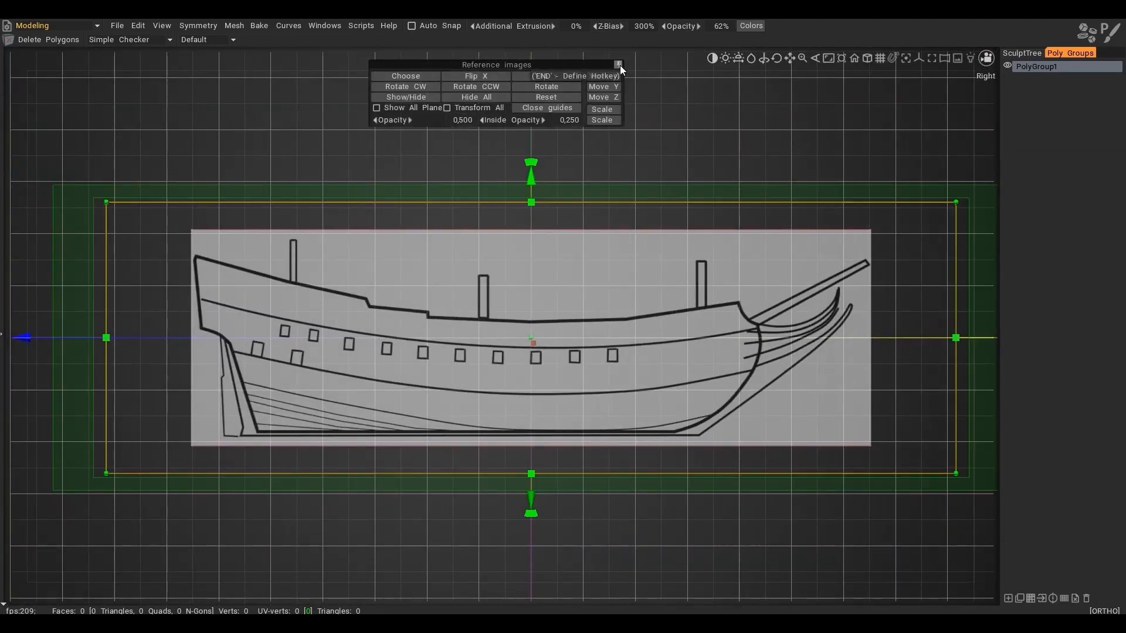
{"action": "left_click", "coordinate": [473, 79]}
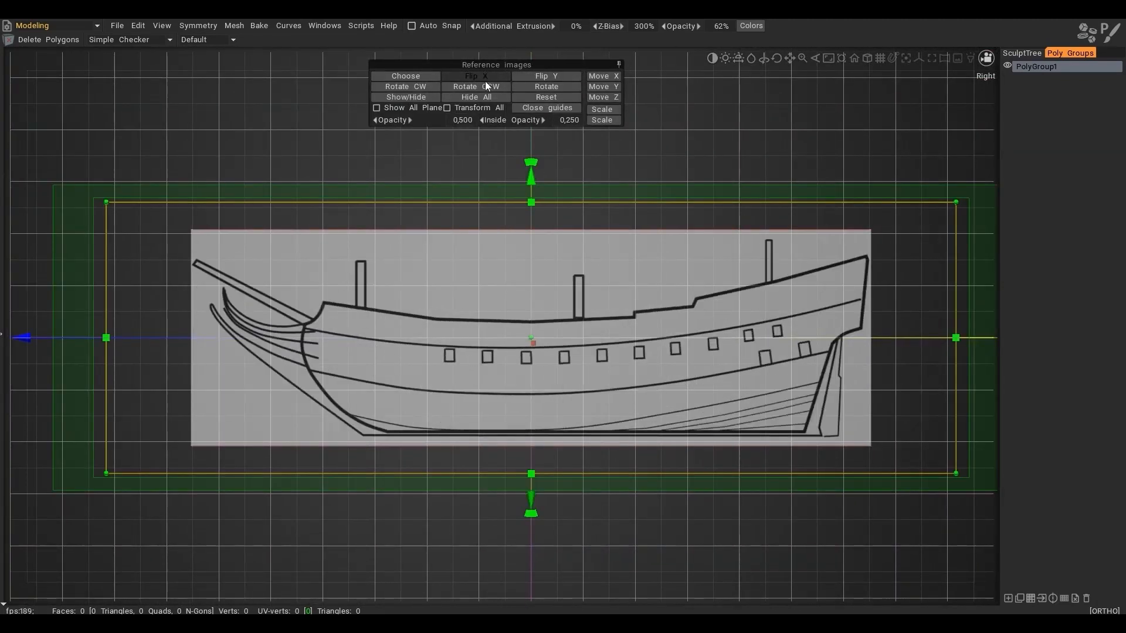
{"action": "left_click", "coordinate": [618, 64]}
- Switch to the top view and add the ship's plan drawing from ShareX as a reference image
{"action": "mouse_move", "coordinate": [528, 246]}
{"action": "left_mouse_down", "text": "alt"}
{"action": "mouse_move", "coordinate": [555, 293]}
{"action": "mouse_move", "coordinate": [535, 231]}
{"action": "left_mouse_up", "text": "alt"}
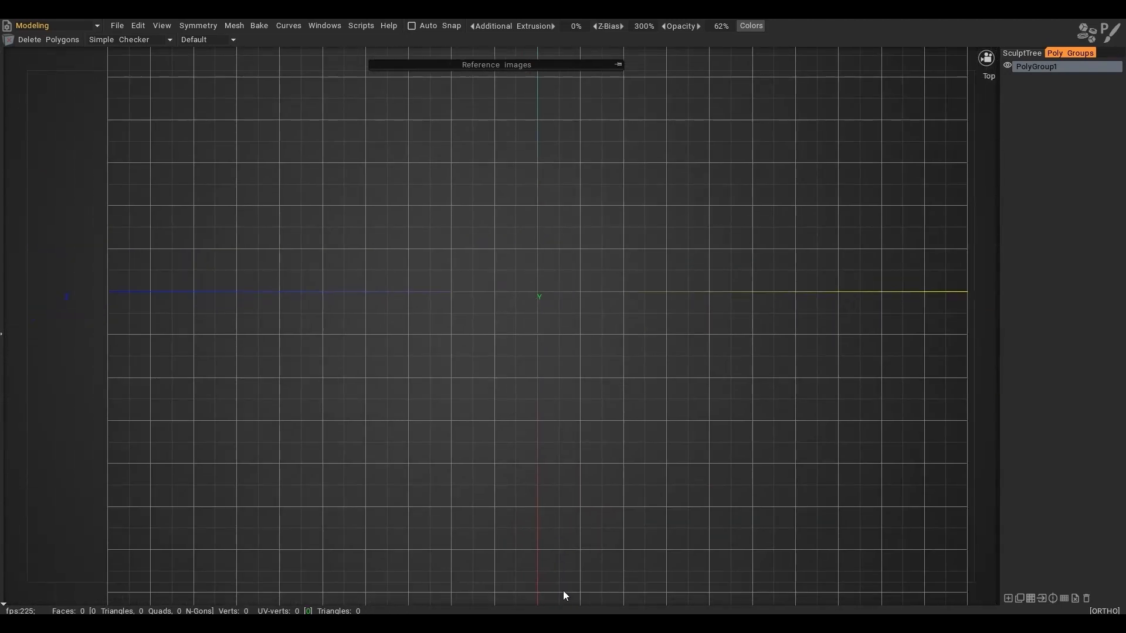
{"action": "key", "text": "alt+Tab"}
{"action": "left_click", "coordinate": [597, 410]}
{"action": "left_click_drag", "start_coordinate": [568, 359], "coordinate": [615, 286]}
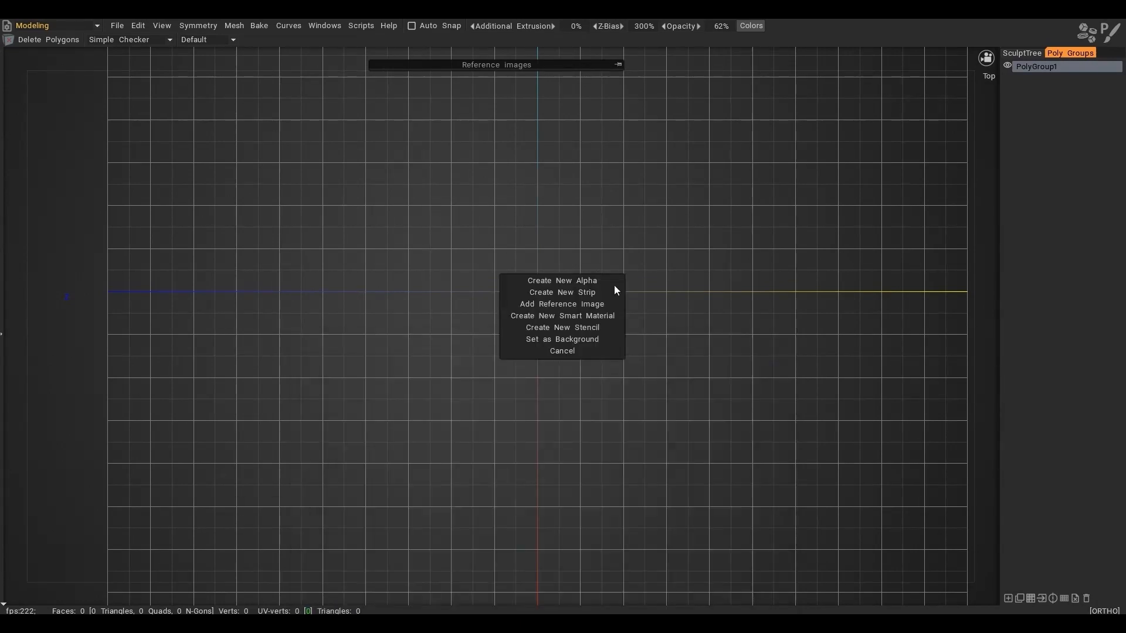
{"action": "left_click", "coordinate": [566, 306]}
{"action": "left_click_drag", "start_coordinate": [568, 284], "coordinate": [505, 209]}
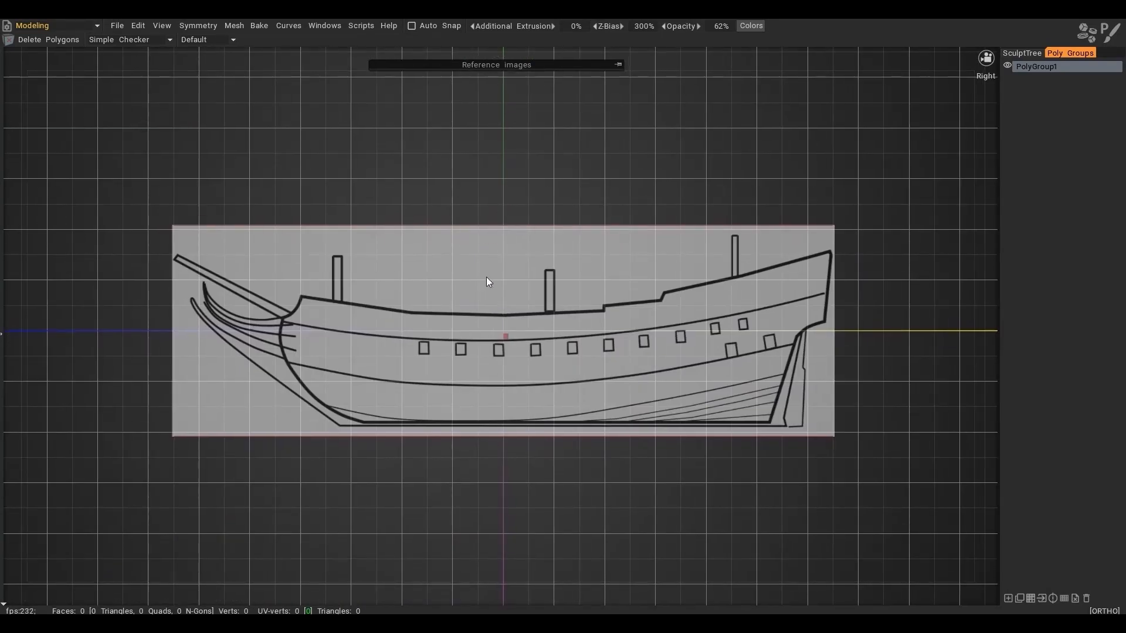
{"action": "left_click", "coordinate": [618, 64]}
{"action": "left_click_drag", "start_coordinate": [515, 182], "coordinate": [617, 217]}
{"action": "left_click", "coordinate": [618, 64]}
{"action": "left_click_drag", "start_coordinate": [620, 87], "coordinate": [505, 197]}
- Place points along the hull lines at the bow with Points to Polygons and fill the first two side quads
{"action": "right_click_drag", "start_coordinate": [505, 197], "coordinate": [360, 199]}
{"action": "middle_click_drag", "start_coordinate": [359, 195], "coordinate": [401, 175], "text": "alt"}
{"action": "left_click_drag", "start_coordinate": [401, 175], "coordinate": [371, 180], "text": "alt"}
{"action": "middle_click_drag", "start_coordinate": [275, 230], "coordinate": [411, 185], "text": "alt"}
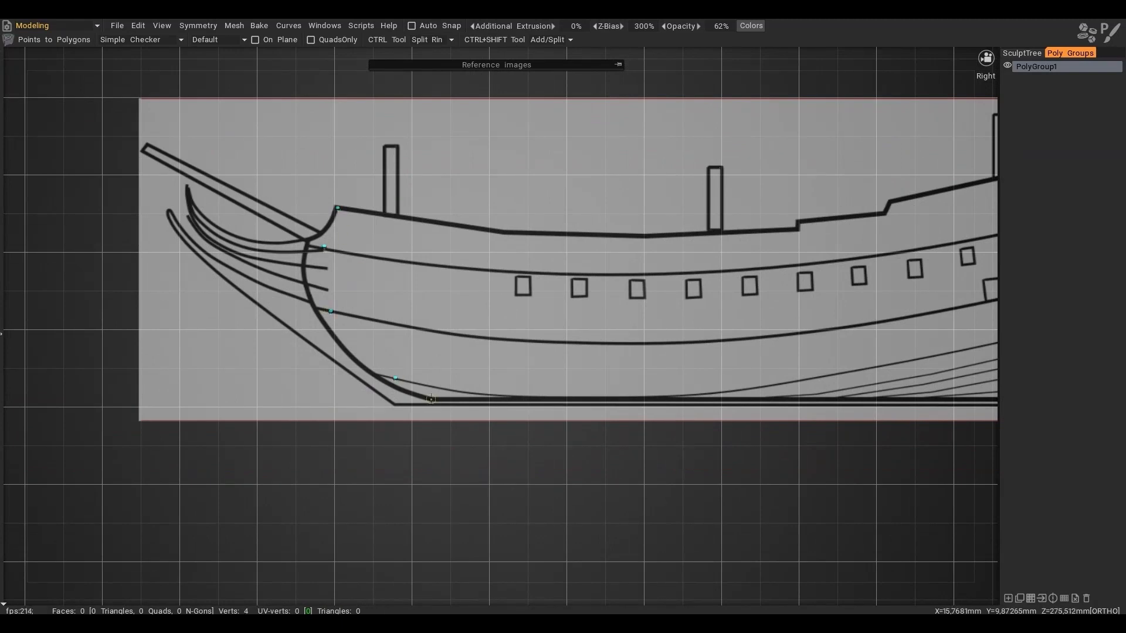
{"action": "left_click", "coordinate": [450, 333]}
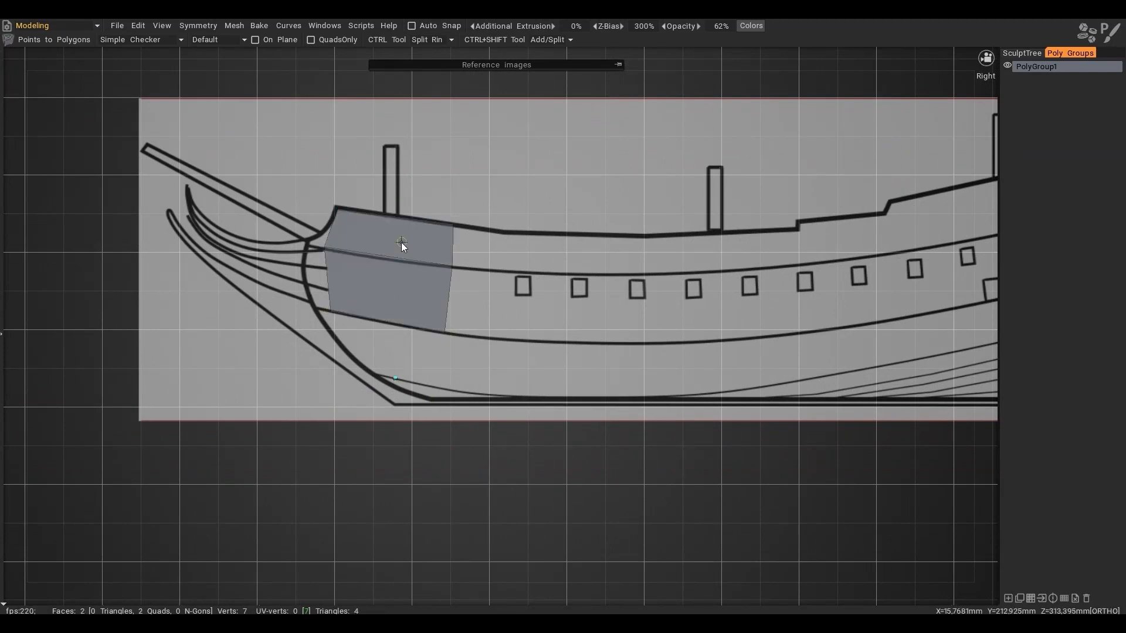
{"action": "right_click", "coordinate": [402, 243]}
- Extend the hull side mesh to midship with two more quads that follow the rail and lower planking lines
{"action": "middle_click_drag", "start_coordinate": [411, 244], "coordinate": [331, 252], "text": "alt"}
{"action": "right_click_drag", "start_coordinate": [371, 252], "coordinate": [379, 255], "text": "ctrl"}
{"action": "middle_click_drag", "start_coordinate": [397, 285], "coordinate": [295, 274], "text": "alt"}
{"action": "right_click_drag", "start_coordinate": [294, 274], "coordinate": [345, 296], "text": "alt"}
{"action": "right_click_drag", "start_coordinate": [272, 252], "coordinate": [317, 258], "text": "ctrl"}
{"action": "left_click_drag", "start_coordinate": [270, 326], "coordinate": [311, 332]}
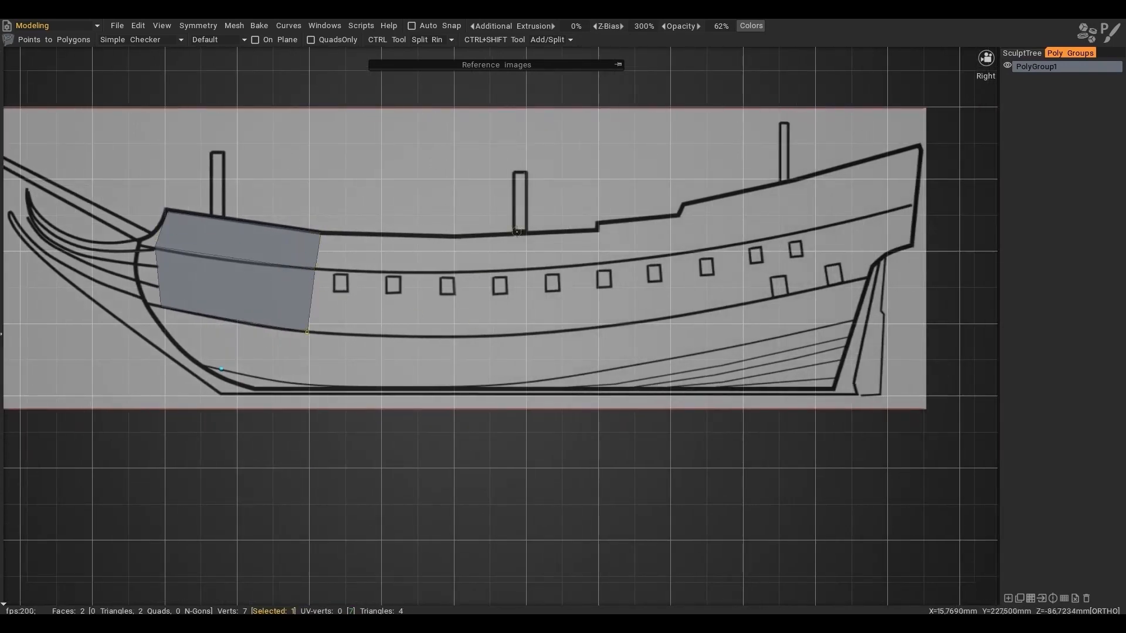
{"action": "left_click", "coordinate": [454, 337]}
{"action": "right_click", "coordinate": [414, 304]}
{"action": "right_click", "coordinate": [411, 254]}
- Add two more hull quads up to the first deck step and place points at the second deck step
{"action": "middle_click_drag", "start_coordinate": [581, 236], "coordinate": [431, 260], "text": "alt"}
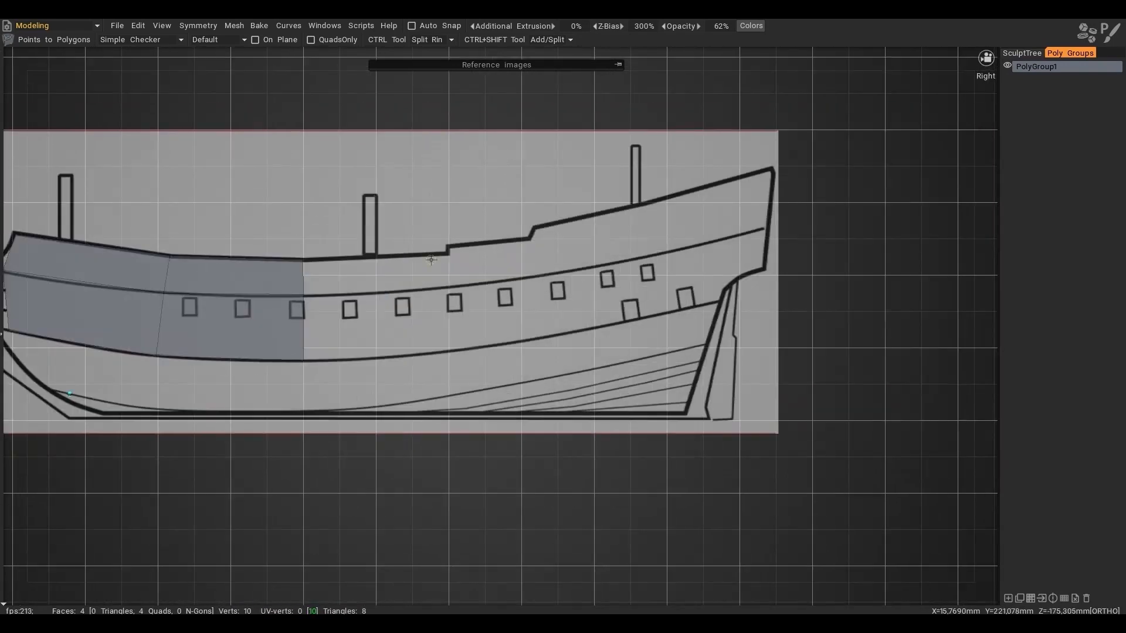
{"action": "left_click", "coordinate": [456, 348]}
{"action": "middle_click_drag", "start_coordinate": [455, 349], "coordinate": [320, 370], "text": "alt"}
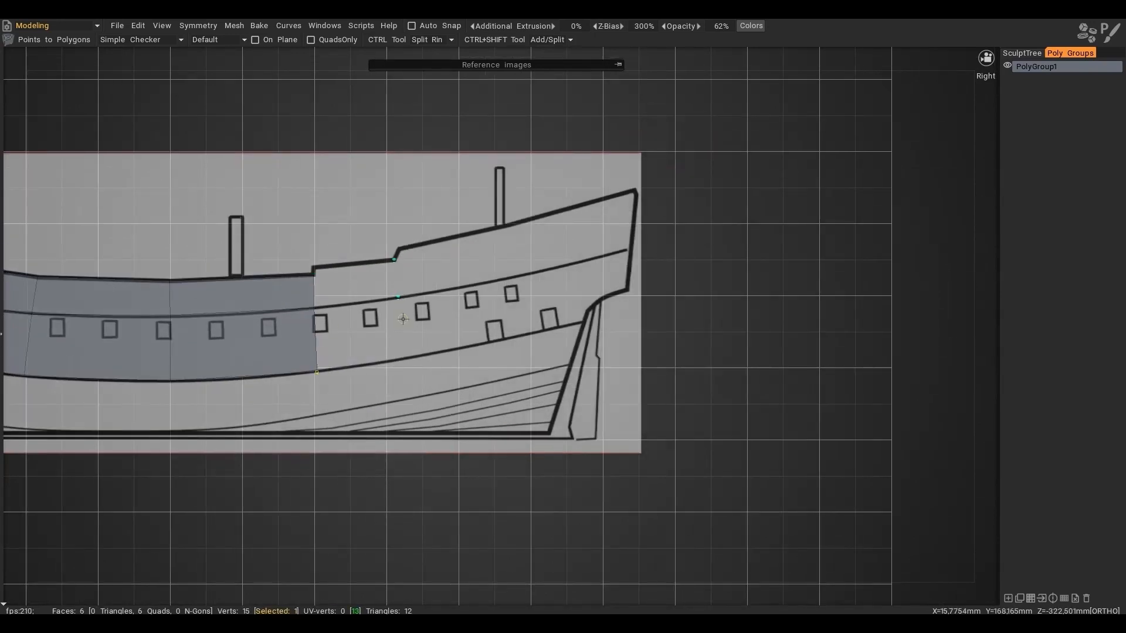
{"action": "middle_click_drag", "start_coordinate": [403, 319], "coordinate": [380, 331], "text": "alt"}
{"action": "scroll", "coordinate": [380, 331], "scroll_direction": "up", "scroll_amount": 2}
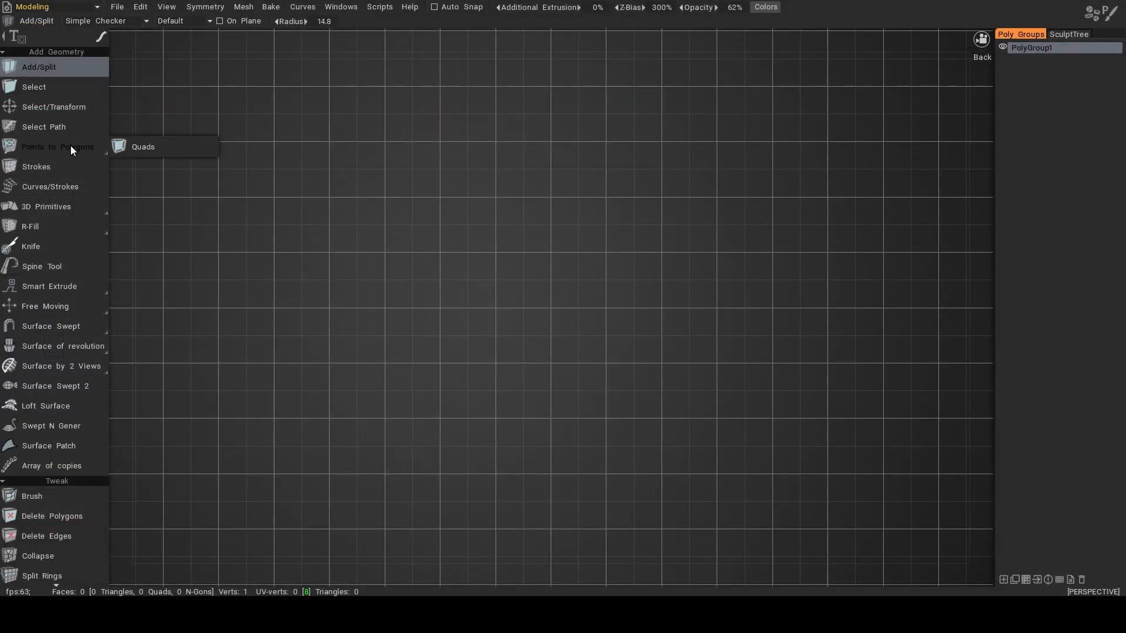
- Use Points to Polygons to place nine points in three rows and fill them into a two-by-two grid of quads
{"action": "left_click", "coordinate": [71, 148]}
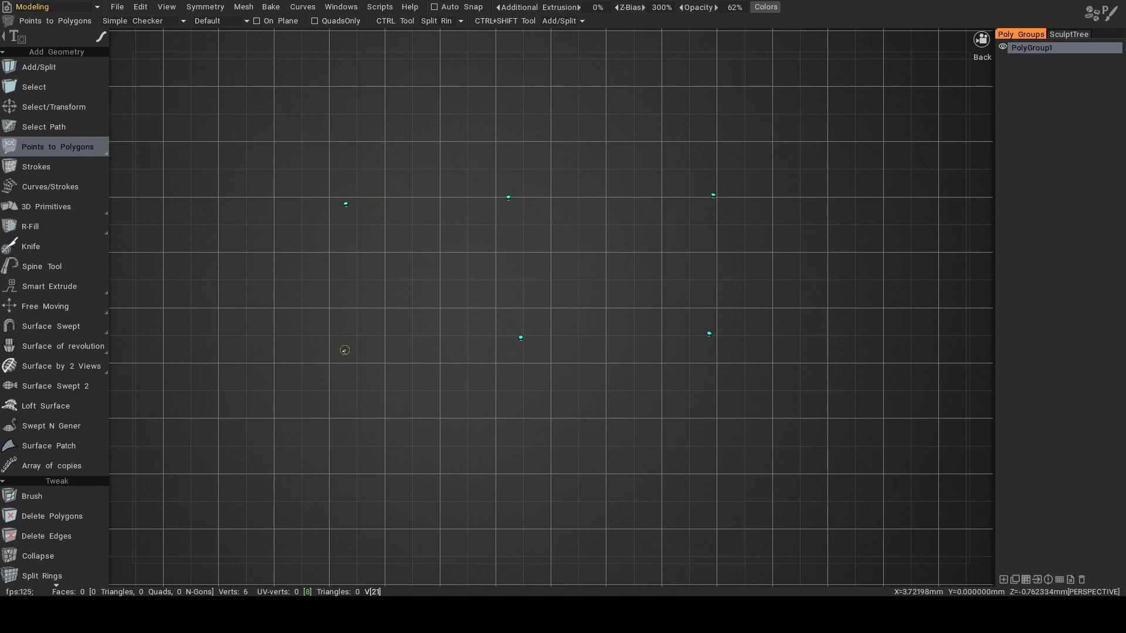
{"action": "left_click", "coordinate": [537, 452]}
{"action": "left_click", "coordinate": [725, 454]}
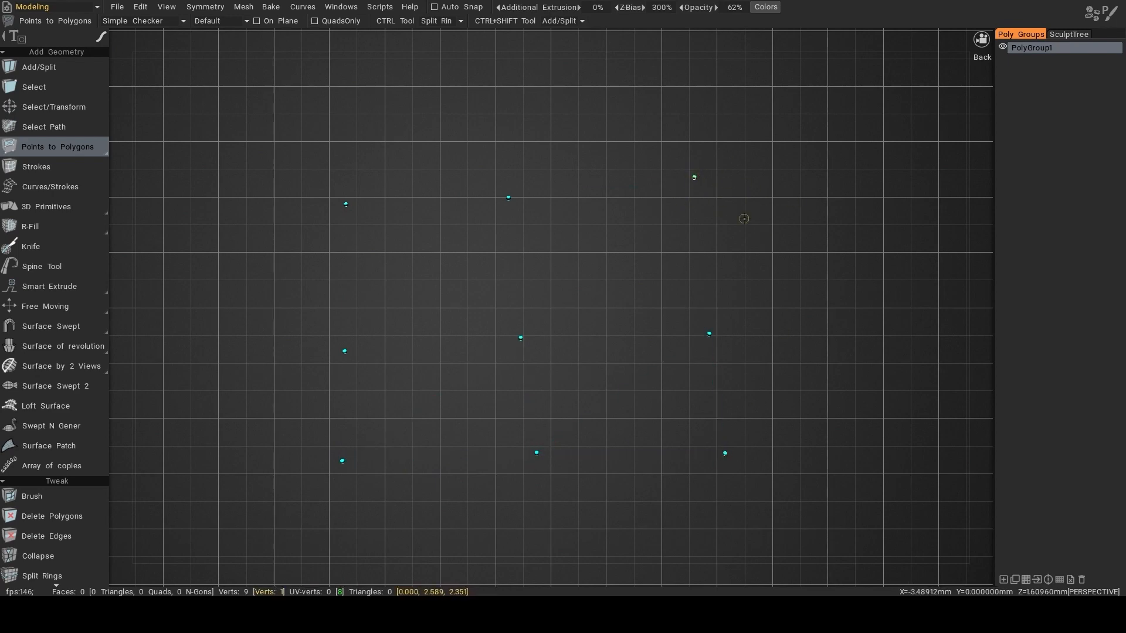
{"action": "left_click", "coordinate": [609, 256]}
{"action": "left_click", "coordinate": [610, 388]}
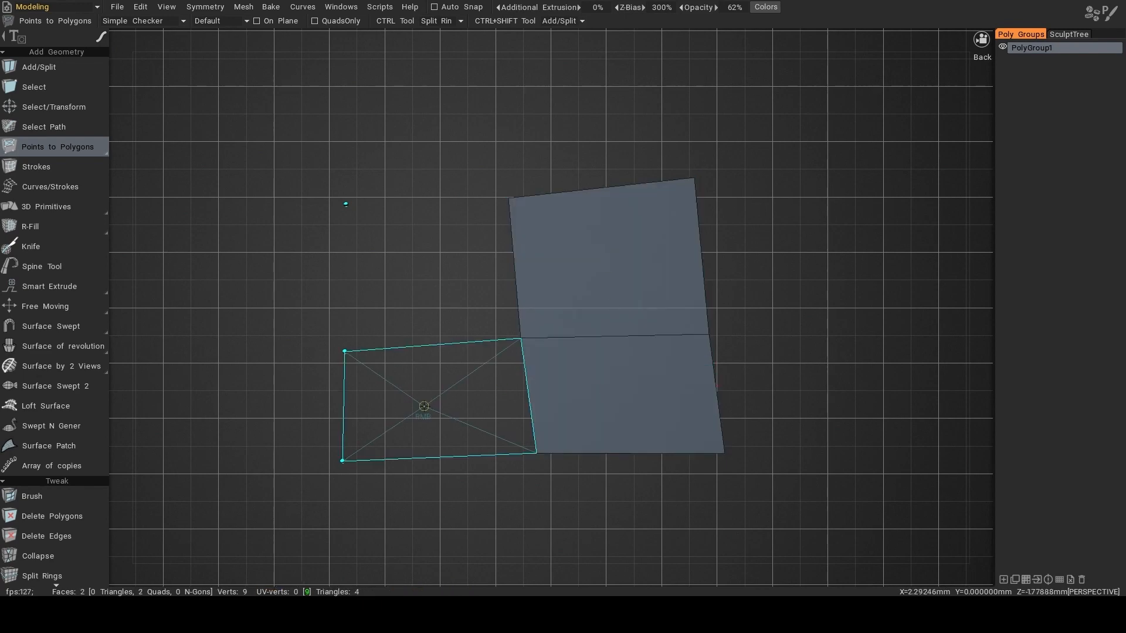
{"action": "left_click", "coordinate": [426, 403]}
{"action": "left_click", "coordinate": [413, 267]}
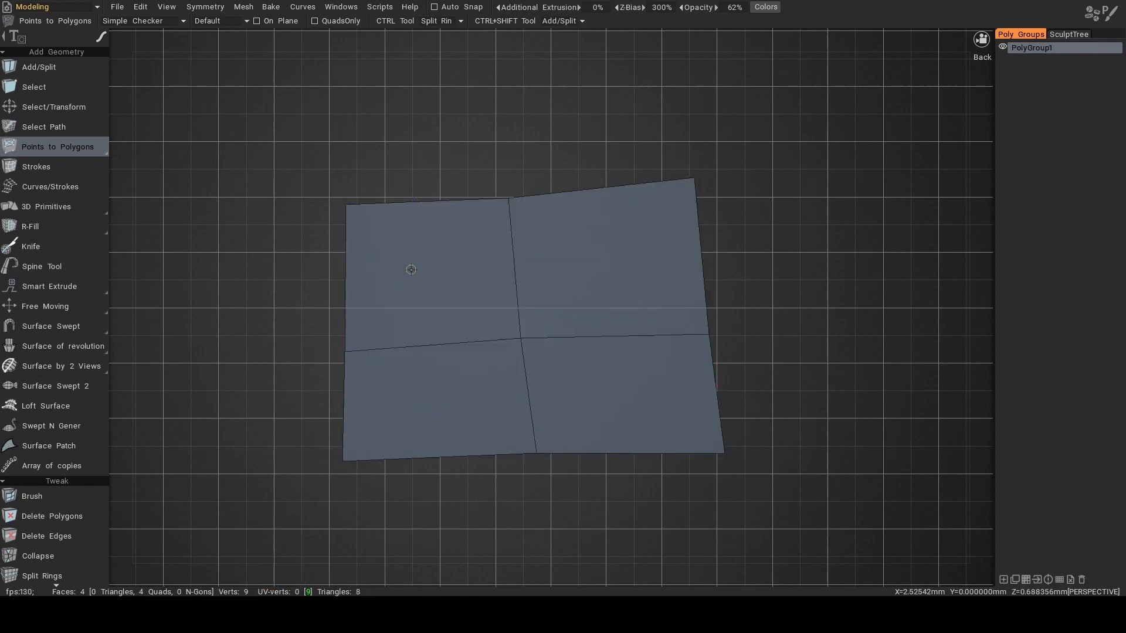
- Move the middle vertex of each outer side outward to give the quad grid a roughly octagonal outline
{"action": "left_click_drag", "start_coordinate": [509, 198], "coordinate": [510, 130]}
{"action": "left_click_drag", "start_coordinate": [708, 333], "coordinate": [760, 324]}
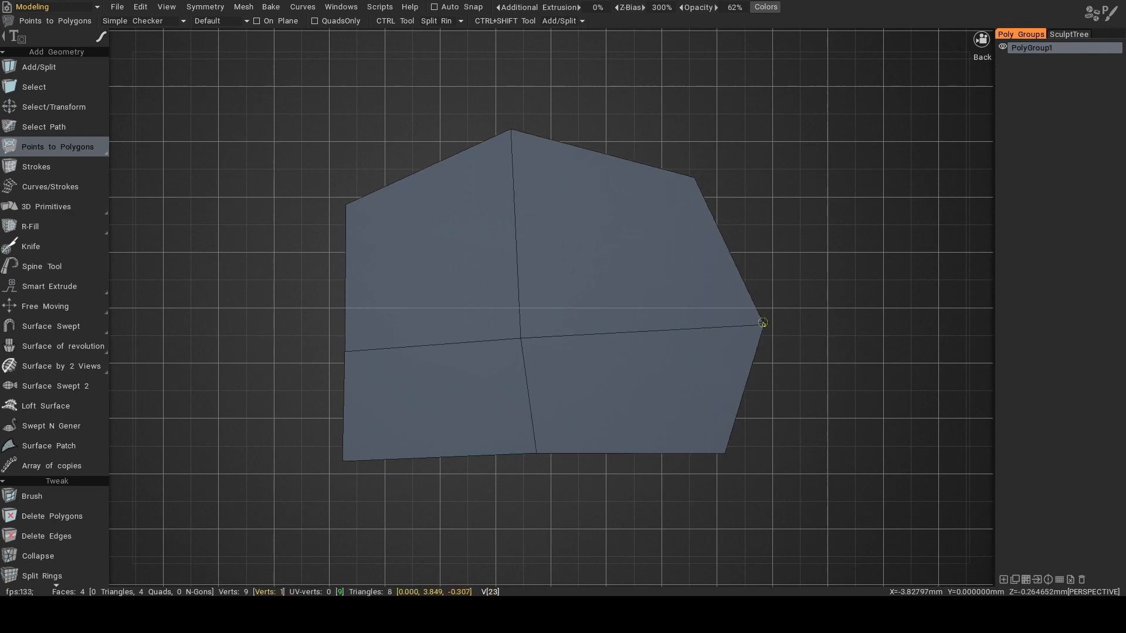
{"action": "left_click_drag", "start_coordinate": [538, 450], "coordinate": [520, 515]}
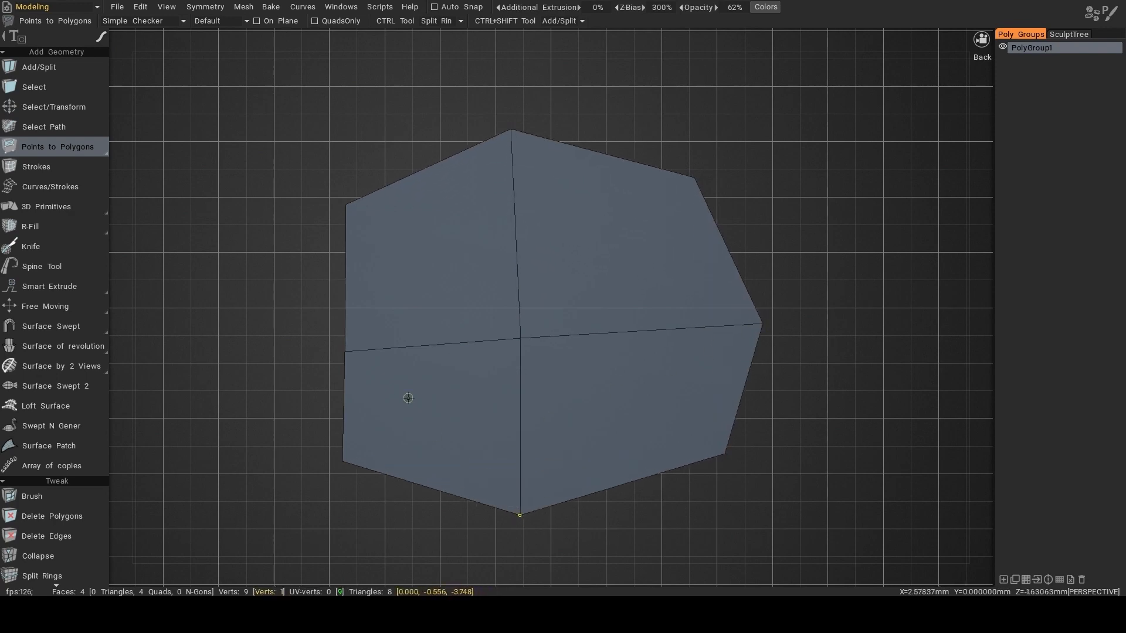
{"action": "left_click_drag", "start_coordinate": [345, 348], "coordinate": [297, 342]}
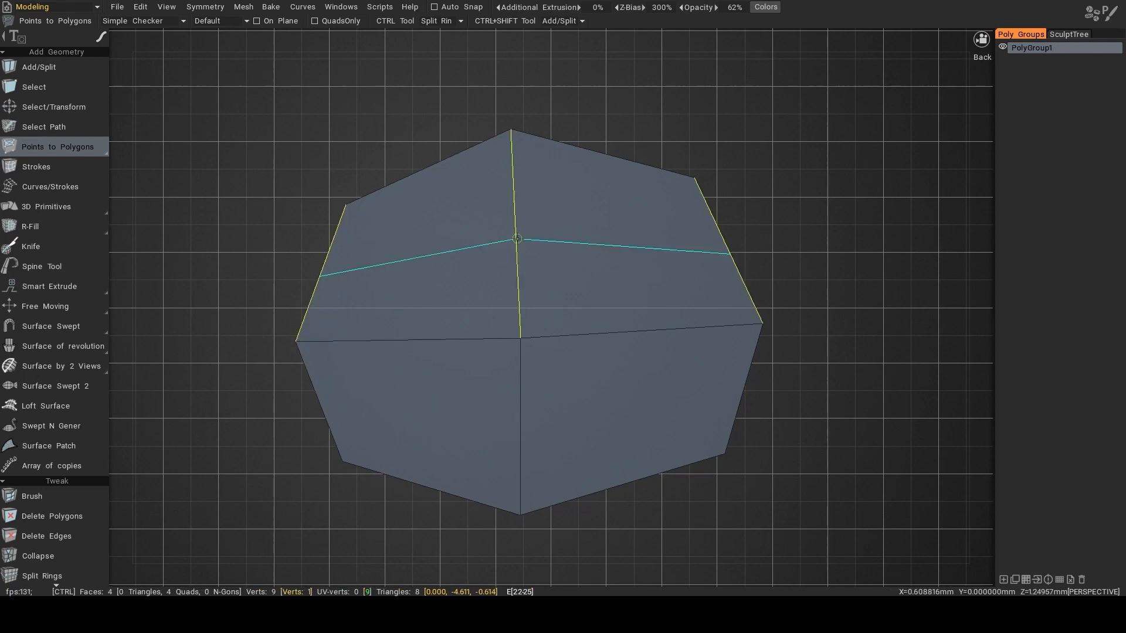
- Split the grid with additional horizontal and vertical edge loops using Split Rings to make a six-by-five quad mesh
{"action": "mouse_move", "coordinate": [517, 244]}
{"action": "left_mouse_down"}
{"action": "mouse_move", "coordinate": [512, 203]}
{"action": "mouse_move", "coordinate": [505, 258]}
{"action": "mouse_move", "coordinate": [515, 232]}
{"action": "left_mouse_up"}
{"action": "left_click", "coordinate": [515, 177], "text": "ctrl"}
{"action": "left_click", "coordinate": [730, 269], "text": "ctrl"}
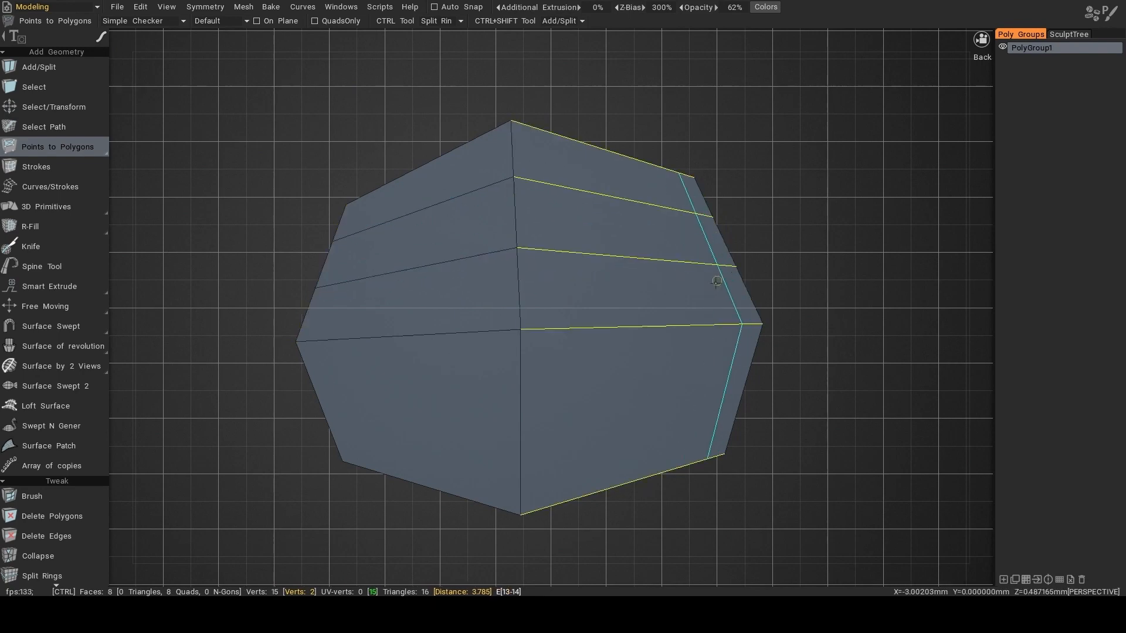
{"action": "left_click", "coordinate": [707, 389], "text": "ctrl"}
{"action": "left_click", "coordinate": [589, 364], "text": "ctrl"}
{"action": "left_click", "coordinate": [665, 365], "text": "ctrl"}
{"action": "left_click", "coordinate": [456, 330], "text": "ctrl"}
{"action": "left_click", "coordinate": [373, 326], "text": "ctrl"}
- Pull the boundary edges and the lowest vertex outward to round the mesh outline into a near circle
{"action": "right_click_drag", "start_coordinate": [434, 159], "coordinate": [433, 128], "text": "ctrl"}
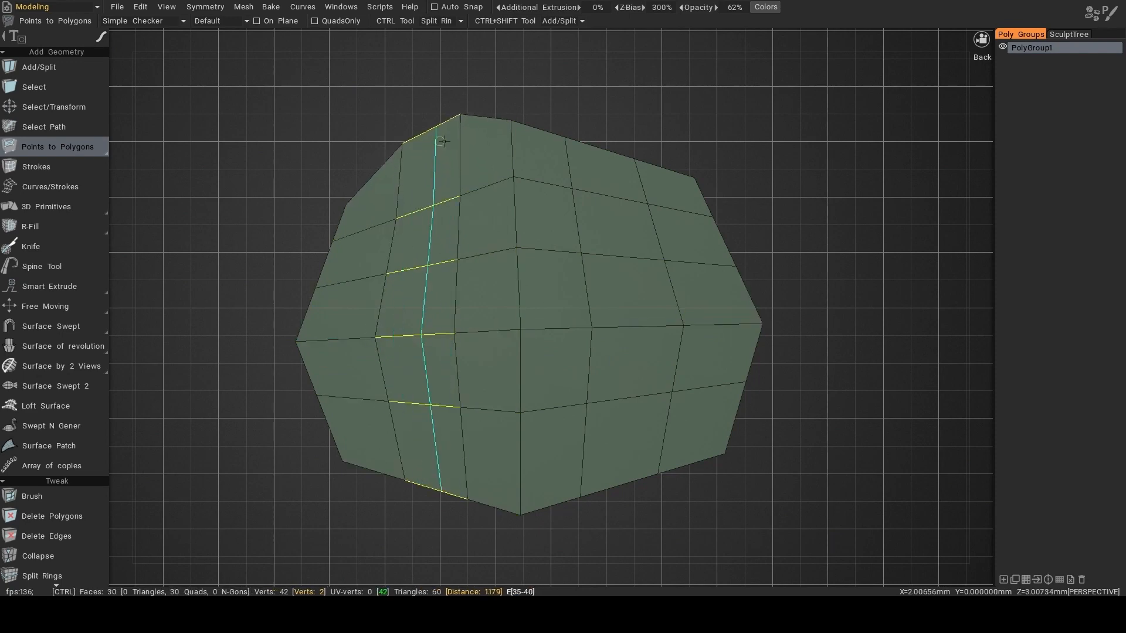
{"action": "right_click_drag", "start_coordinate": [604, 151], "coordinate": [614, 125], "text": "ctrl"}
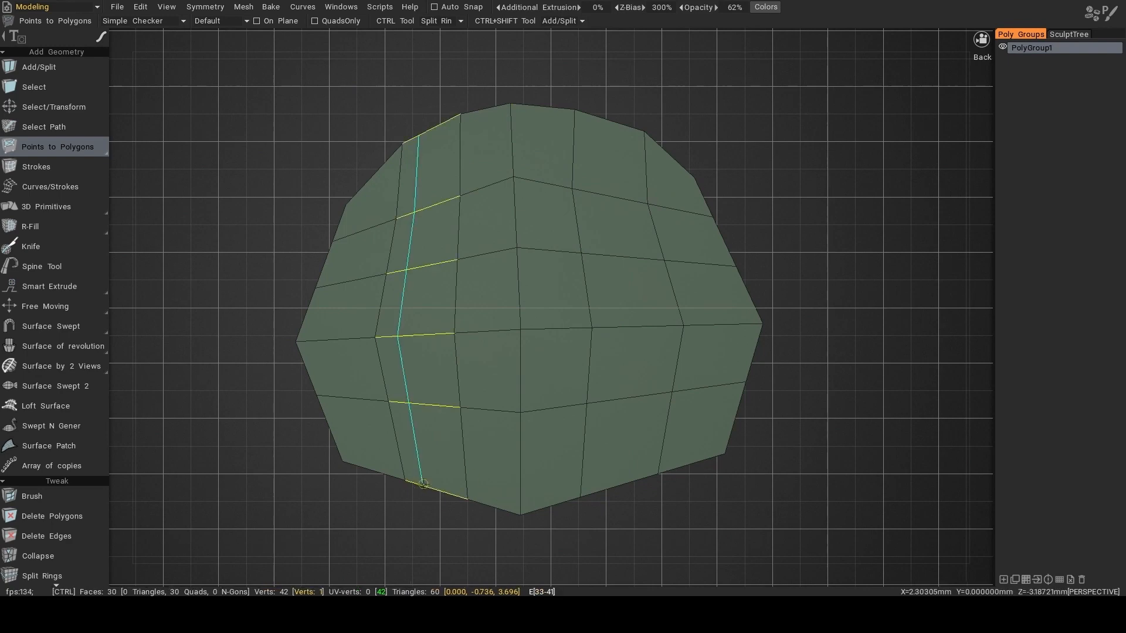
{"action": "right_click_drag", "start_coordinate": [419, 493], "coordinate": [419, 532], "text": "ctrl"}
{"action": "right_click_drag", "start_coordinate": [615, 498], "coordinate": [615, 525], "text": "ctrl"}
{"action": "right_click_drag", "start_coordinate": [520, 515], "coordinate": [515, 549]}
{"action": "right_click_drag", "start_coordinate": [713, 258], "coordinate": [727, 248], "text": "ctrl"}
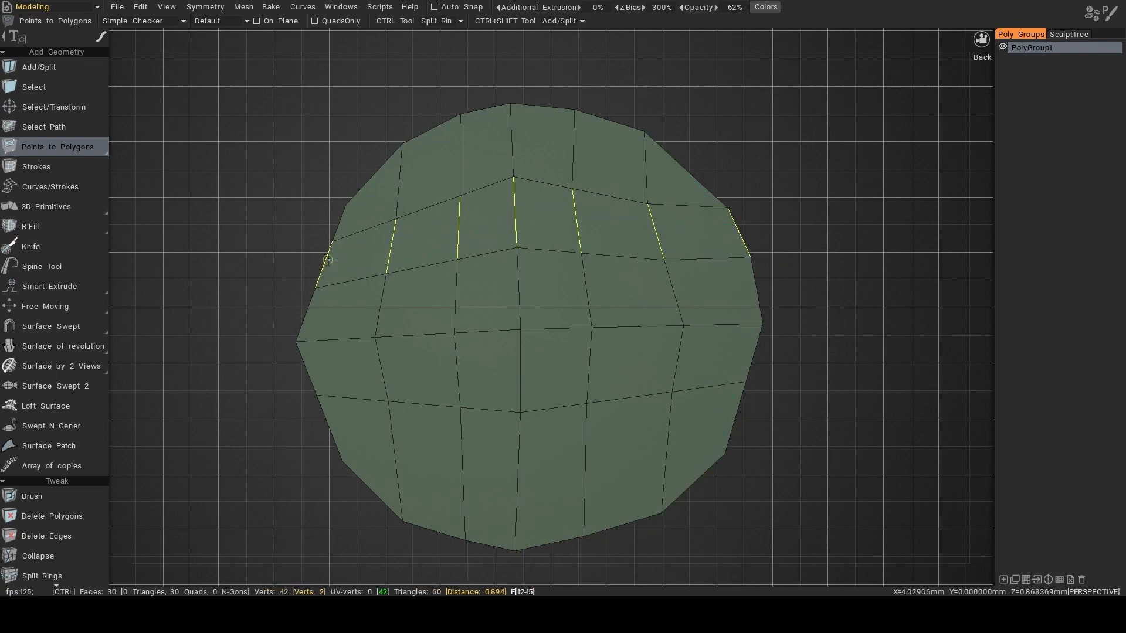
{"action": "right_click_drag", "start_coordinate": [326, 259], "coordinate": [307, 251], "text": "ctrl"}
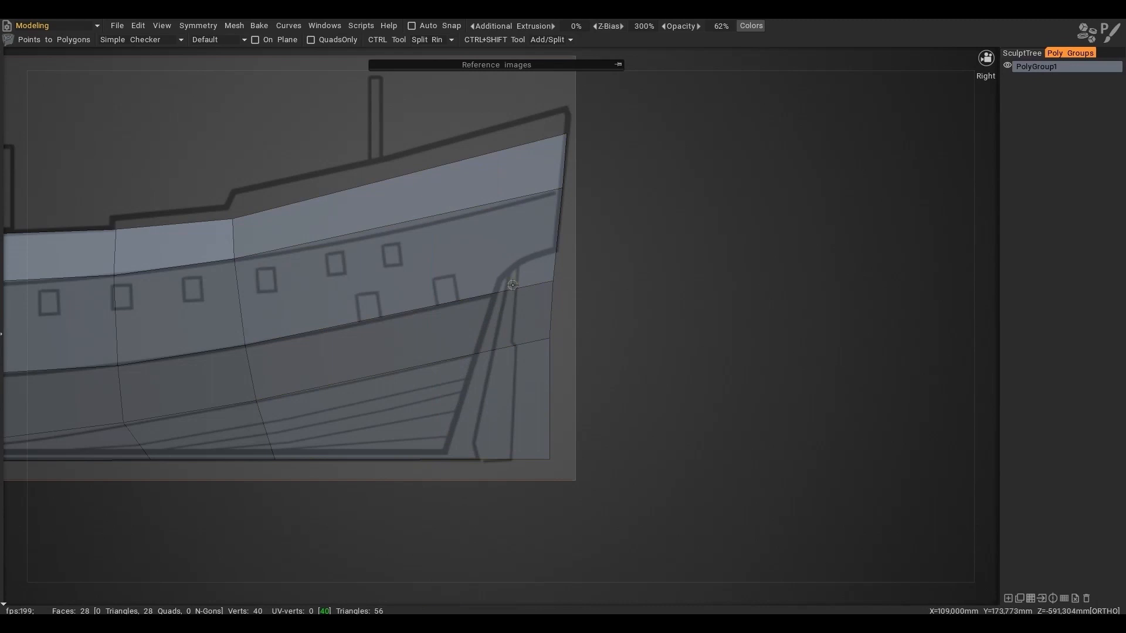
- Cut the stern part of the hull mesh with the Knife along the slanted sternpost line of the reference
{"action": "key", "text": "k"}
{"action": "left_click_drag", "start_coordinate": [519, 133], "coordinate": [426, 447]}
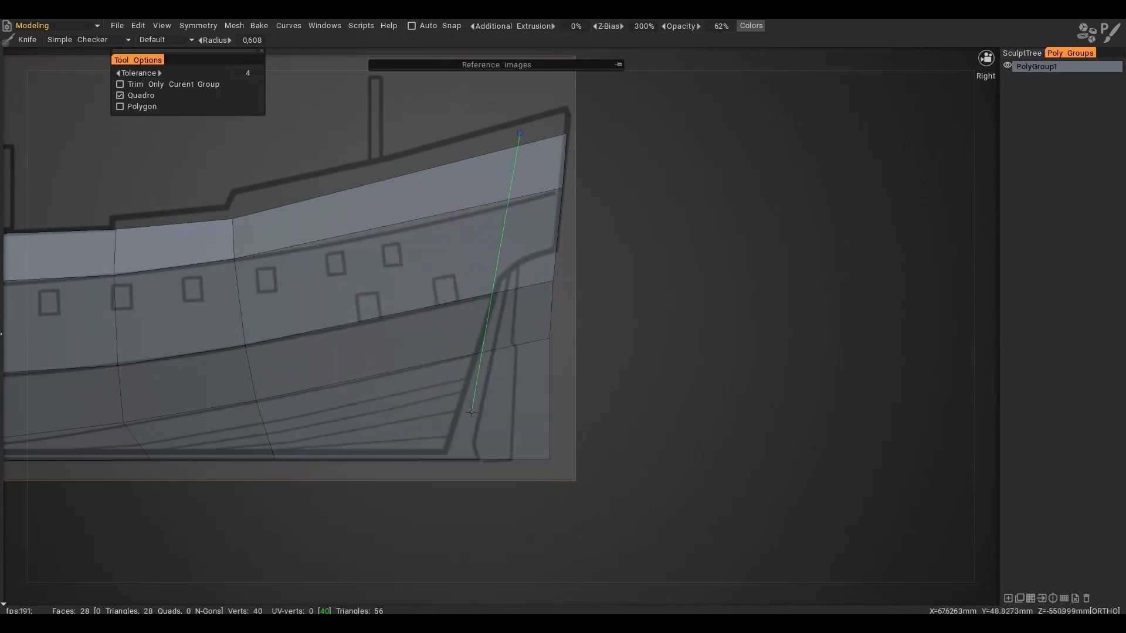
{"action": "left_click_drag", "start_coordinate": [472, 413], "coordinate": [443, 481]}
{"action": "left_click_drag", "start_coordinate": [553, 101], "coordinate": [553, 103]}
{"action": "scroll", "coordinate": [490, 285], "scroll_direction": "up", "scroll_amount": 2}
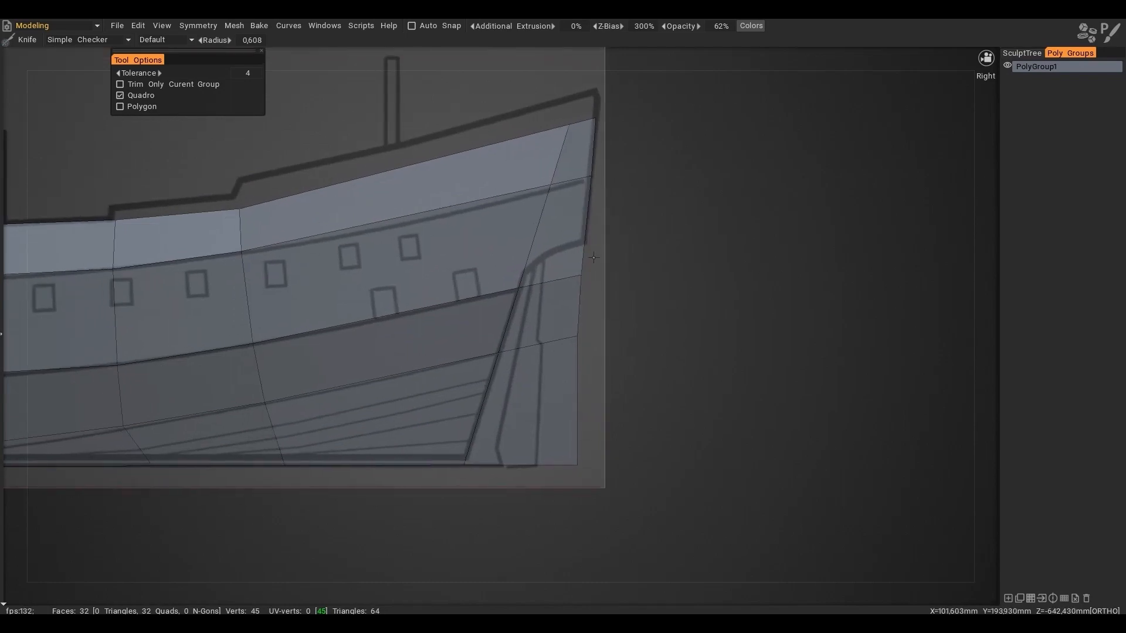
{"action": "key", "text": "space"}
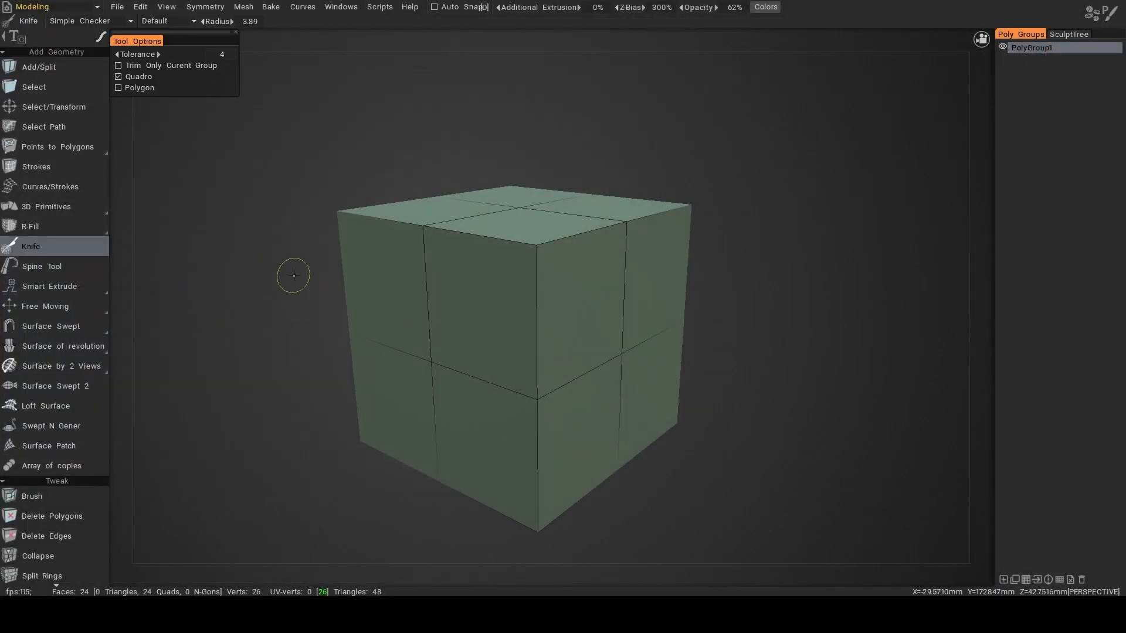
- Try two horizontal Knife cuts across the cube and undo them
{"action": "left_click_drag", "start_coordinate": [293, 275], "coordinate": [840, 286]}
{"action": "left_click_drag", "start_coordinate": [302, 411], "coordinate": [799, 395]}
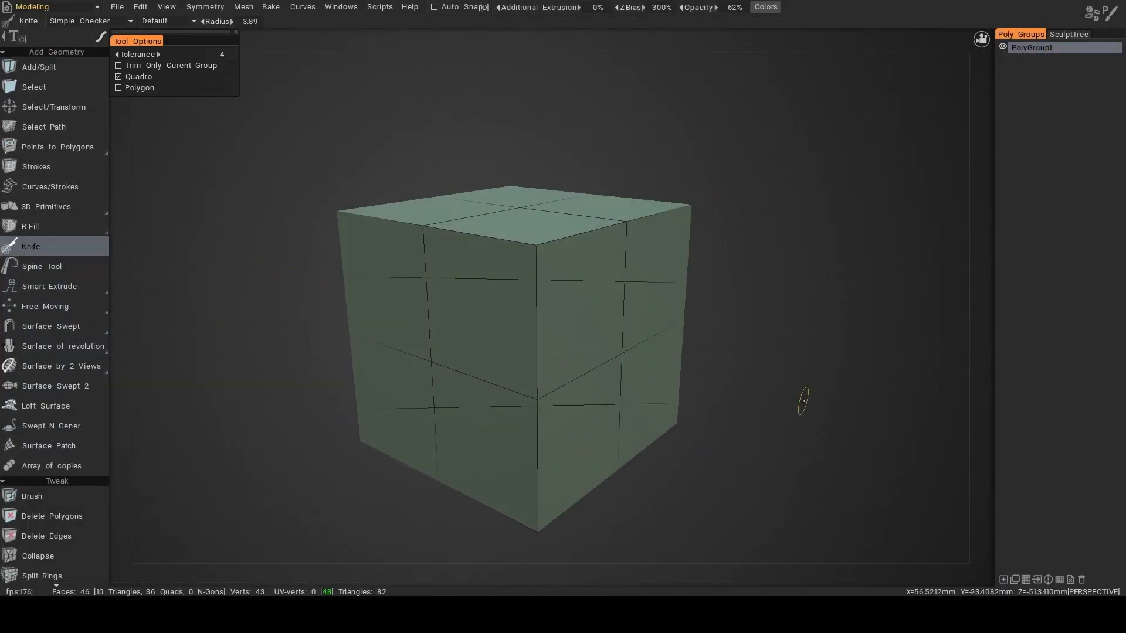
{"action": "left_click_drag", "start_coordinate": [624, 285], "coordinate": [617, 333]}
{"action": "key", "text": "ctrl+z"}
{"action": "key", "text": "ctrl+z"}
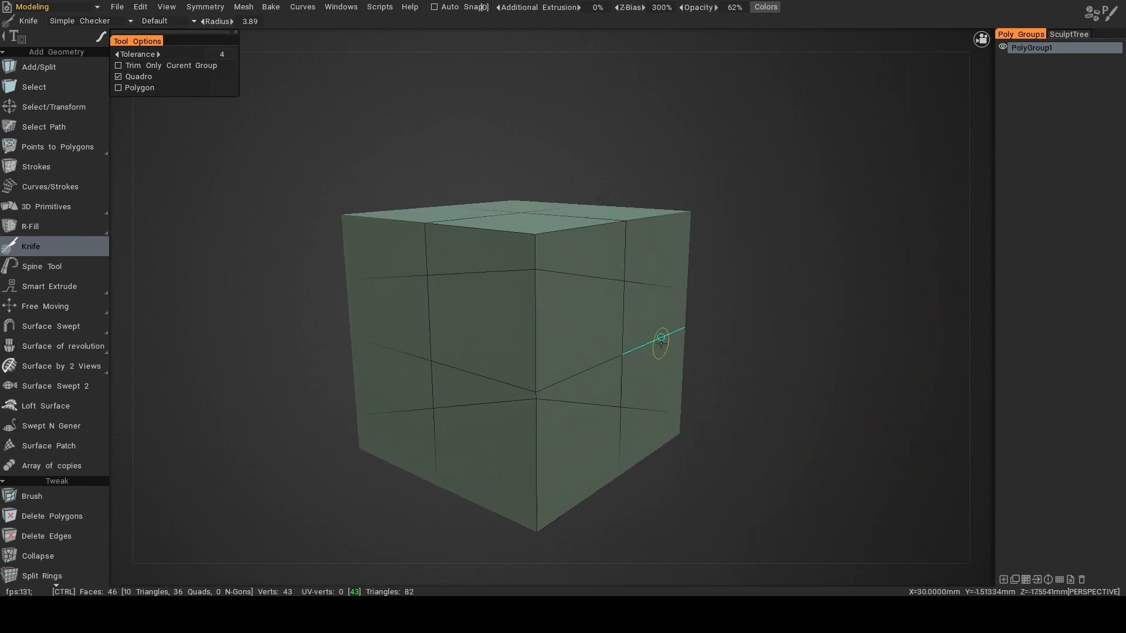
- Make two Knife cuts across the cube, one through its upper half and one through its lower half
{"action": "left_click_drag", "start_coordinate": [217, 275], "coordinate": [892, 288]}
{"action": "left_click_drag", "start_coordinate": [311, 398], "coordinate": [860, 422]}
{"action": "left_click_drag", "start_coordinate": [719, 380], "coordinate": [409, 389], "text": "alt"}
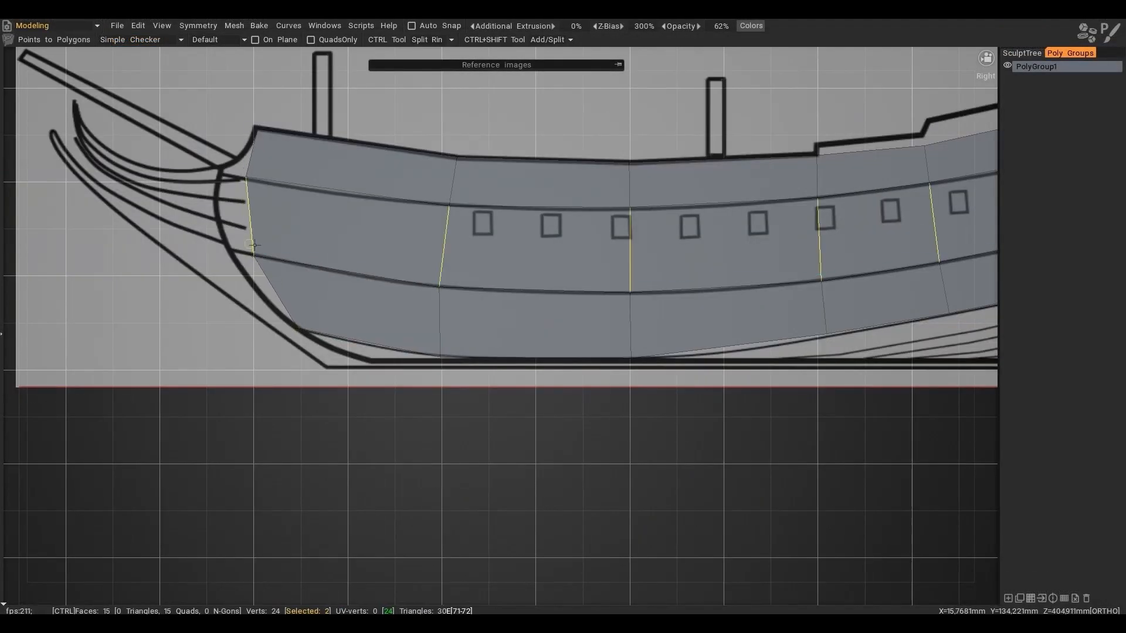
- Move the four vertices of the hull mesh's aft edge outward to the stern outline in the side-view reference
{"action": "scroll", "coordinate": [255, 245], "scroll_direction": "down", "scroll_amount": 2}
{"action": "middle_click_drag", "start_coordinate": [342, 256], "coordinate": [296, 259], "text": "alt"}
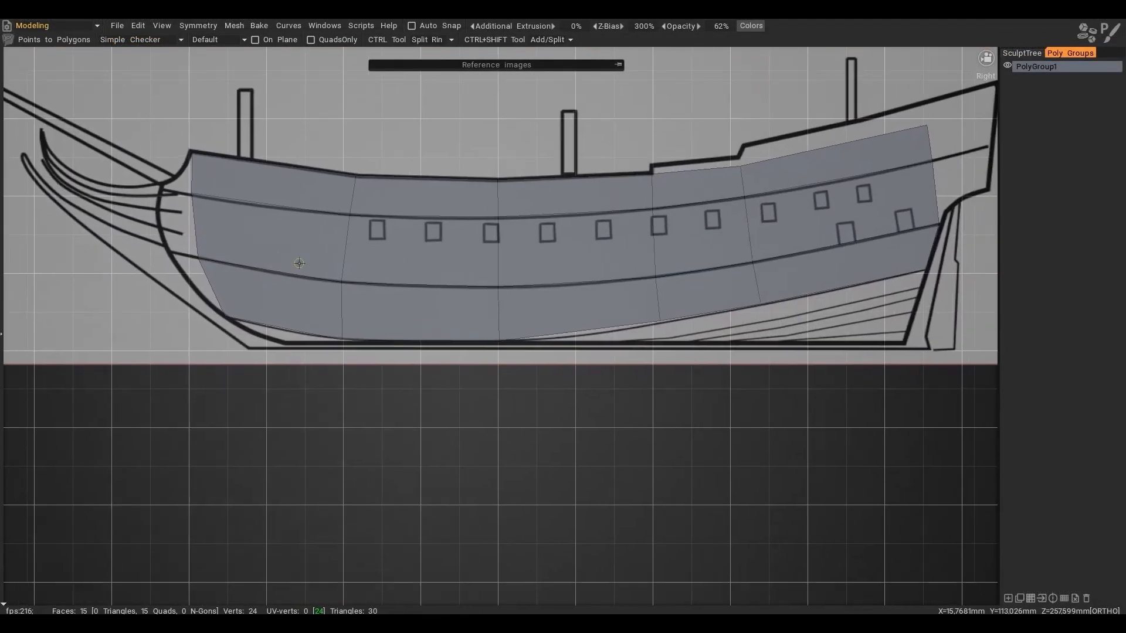
{"action": "middle_click_drag", "start_coordinate": [465, 229], "coordinate": [407, 272], "text": "alt"}
{"action": "middle_click_drag", "start_coordinate": [871, 239], "coordinate": [441, 314], "text": "alt"}
{"action": "scroll", "coordinate": [529, 317], "scroll_direction": "up", "scroll_amount": 6, "text": "alt"}
{"action": "left_click_drag", "start_coordinate": [440, 170], "coordinate": [553, 139]}
{"action": "left_click_drag", "start_coordinate": [449, 240], "coordinate": [566, 208]}
{"action": "left_click_drag", "start_coordinate": [553, 139], "coordinate": [572, 125]}
{"action": "left_click_drag", "start_coordinate": [463, 366], "coordinate": [554, 337]}
{"action": "middle_click_drag", "start_coordinate": [555, 285], "coordinate": [575, 239], "text": "alt"}
{"action": "left_click_drag", "start_coordinate": [460, 404], "coordinate": [566, 382]}
- Fine-tune the middle and upper vertices of the aft edge to match the slanted stern line
{"action": "left_click_drag", "start_coordinate": [571, 290], "coordinate": [580, 293]}
{"action": "left_click_drag", "start_coordinate": [584, 168], "coordinate": [588, 170]}
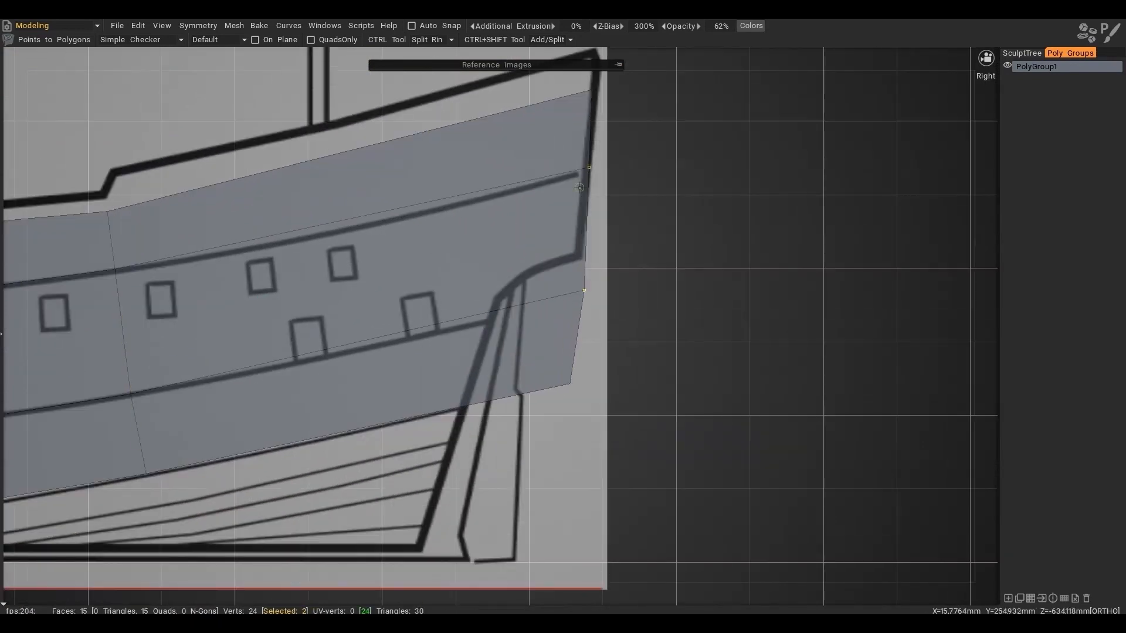
{"action": "middle_click_drag", "start_coordinate": [553, 123], "coordinate": [512, 226], "text": "alt"}
{"action": "left_click_drag", "start_coordinate": [543, 207], "coordinate": [551, 206]}
{"action": "scroll", "coordinate": [512, 227], "scroll_direction": "down", "scroll_amount": 7}
{"action": "middle_click_drag", "start_coordinate": [359, 416], "coordinate": [602, 286], "text": "alt"}
{"action": "scroll", "coordinate": [603, 285], "scroll_direction": "down", "scroll_amount": 5}
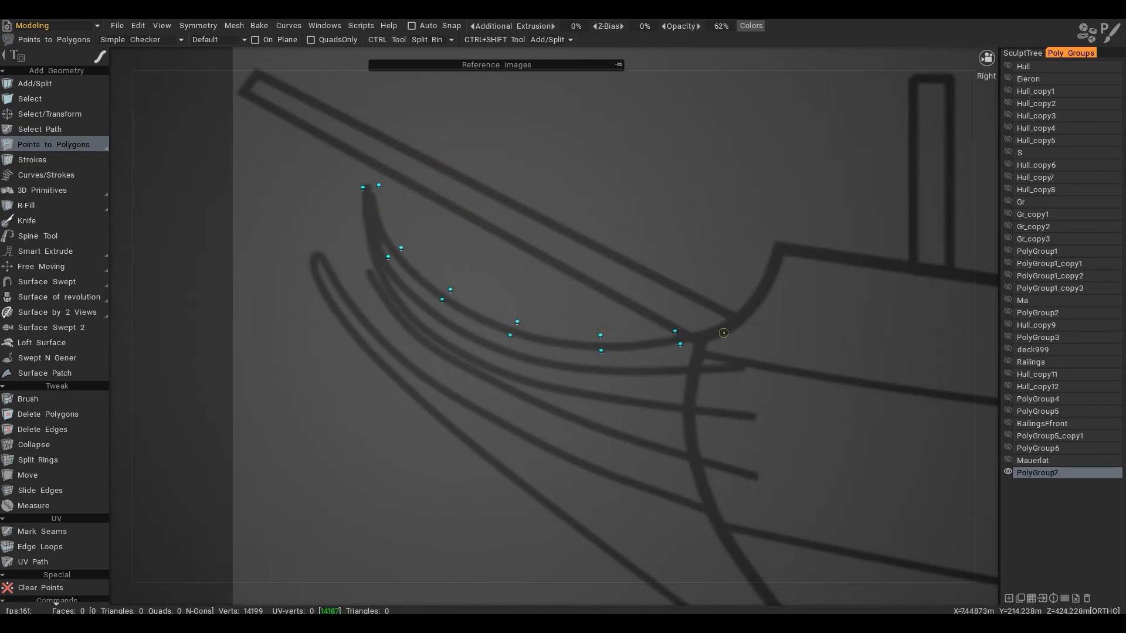
- Create a polygon strip along the curved bow rail in the side-view reference from pairs of points
{"action": "right_click_drag", "start_coordinate": [381, 222], "coordinate": [764, 289]}
{"action": "left_click_drag", "start_coordinate": [757, 296], "coordinate": [634, 365], "text": "alt"}
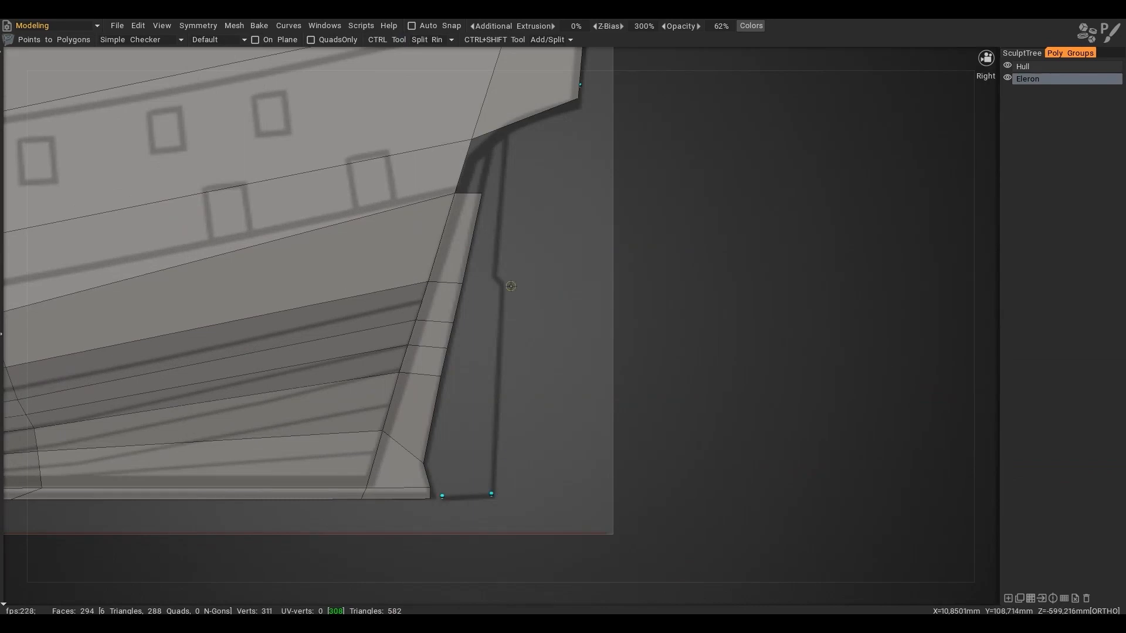
- Build the rudder from points traced behind the sternpost in the side view and split its faces lengthwise
{"action": "left_click", "coordinate": [469, 299]}
{"action": "right_click", "coordinate": [492, 209]}
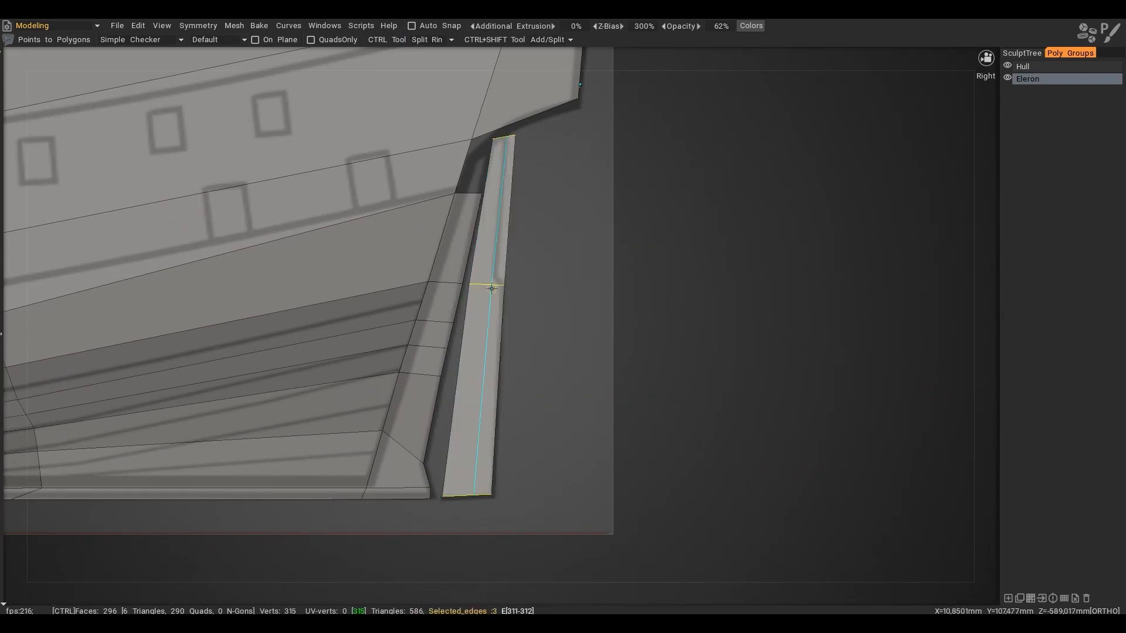
{"action": "left_click", "coordinate": [490, 284], "text": "ctrl"}
- Refine the rudder mesh to follow the stepped aft outline in the side-view reference
{"action": "key", "text": "space"}
{"action": "left_click", "coordinate": [487, 288]}
{"action": "left_click", "coordinate": [505, 238]}
{"action": "right_click_drag", "start_coordinate": [489, 284], "coordinate": [491, 275]}
{"action": "scroll", "coordinate": [482, 276], "scroll_direction": "down", "scroll_amount": 2}
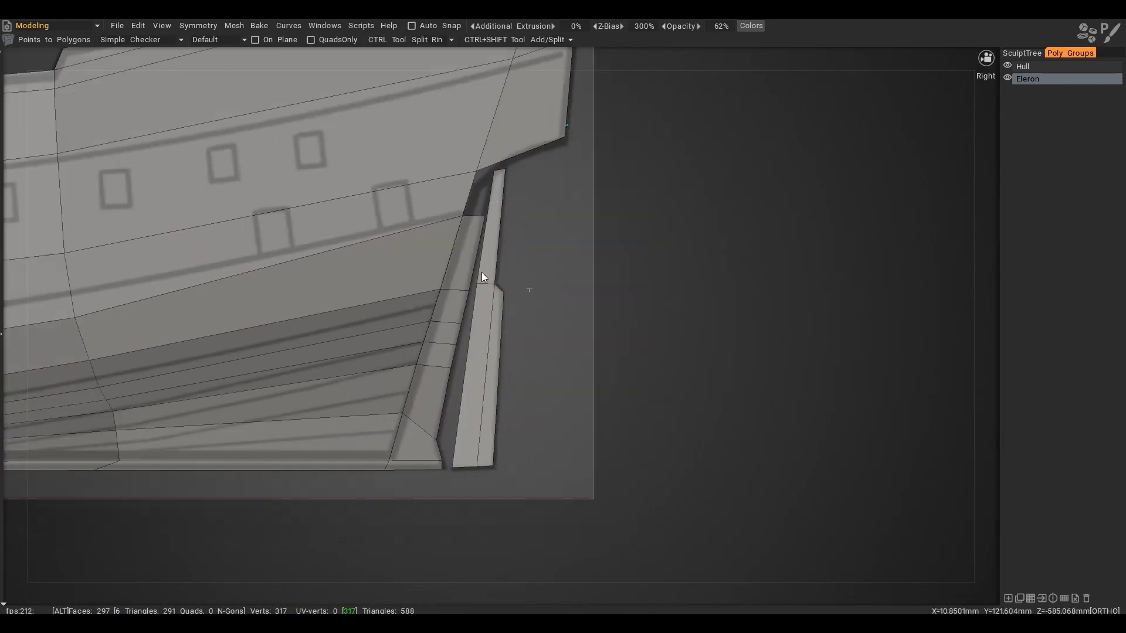
{"action": "scroll", "coordinate": [460, 414], "scroll_direction": "up", "scroll_amount": 5}
{"action": "left_click", "coordinate": [448, 430], "text": "ctrl"}
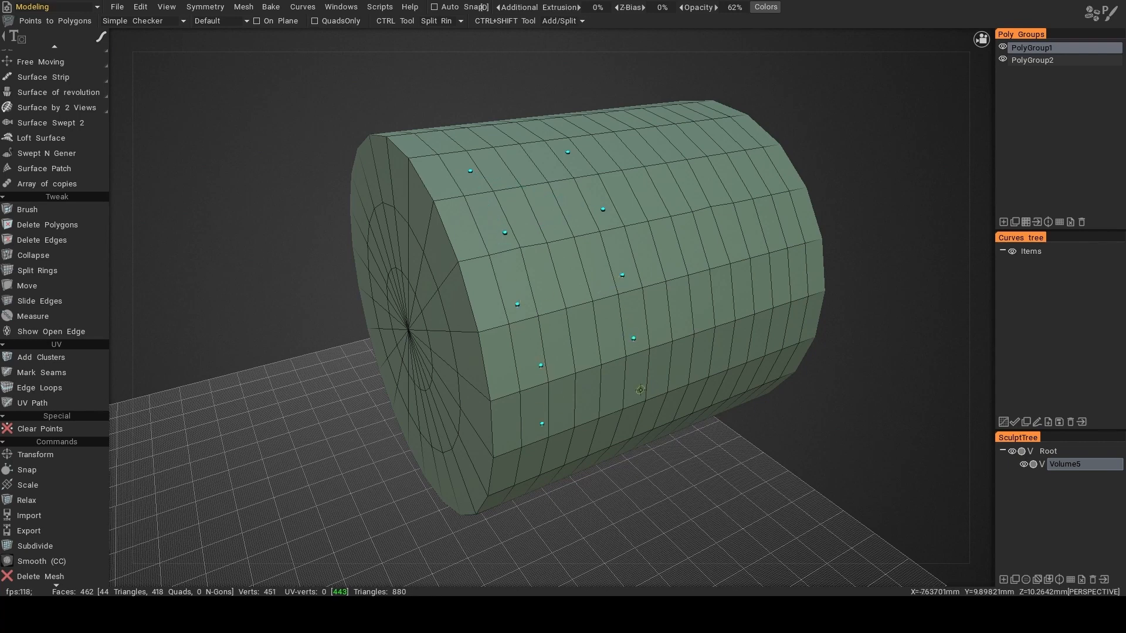
- Create a strip of five quads in PolyGroup2 on the cylinder's curved surface from the placed point pairs
{"action": "right_click", "coordinate": [563, 453]}
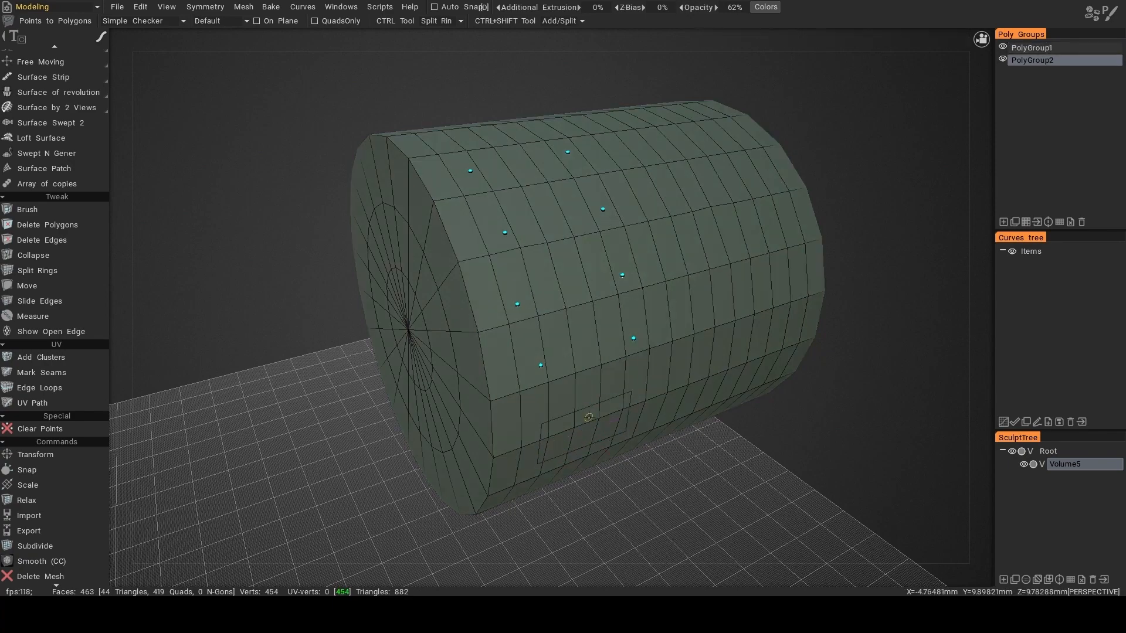
{"action": "left_click", "coordinate": [1014, 221]}
{"action": "left_click_drag", "start_coordinate": [713, 349], "coordinate": [777, 364], "text": "alt"}
- Extrude the five selected quads outward from the cylinder's surface
{"action": "key", "text": "space"}
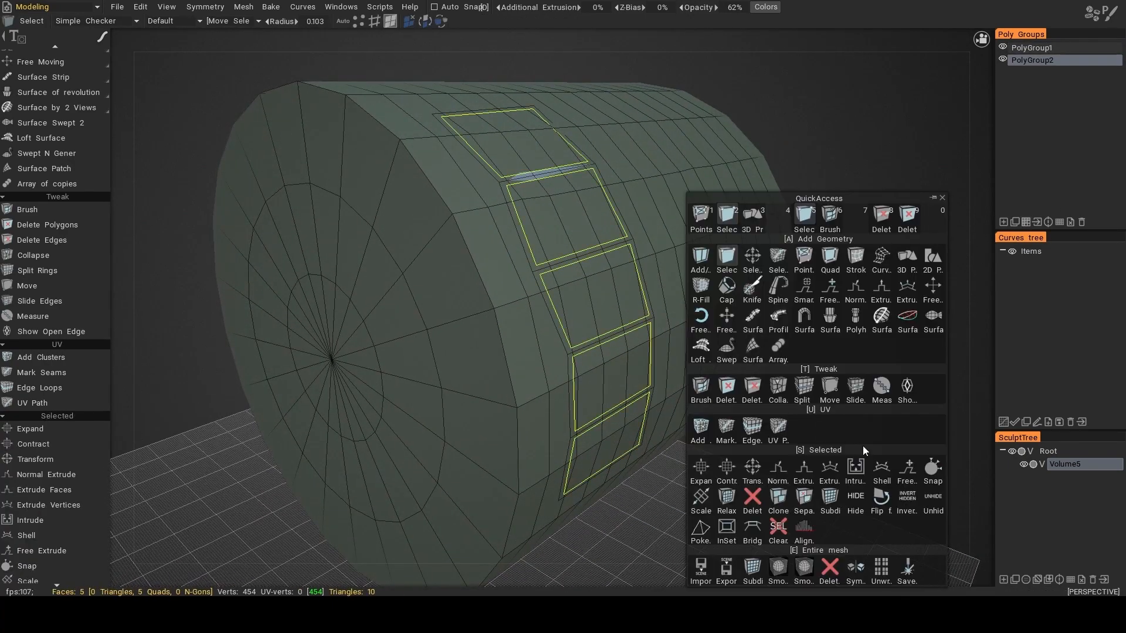
{"action": "left_click", "coordinate": [814, 430]}
{"action": "left_click_drag", "start_coordinate": [615, 276], "coordinate": [653, 278]}
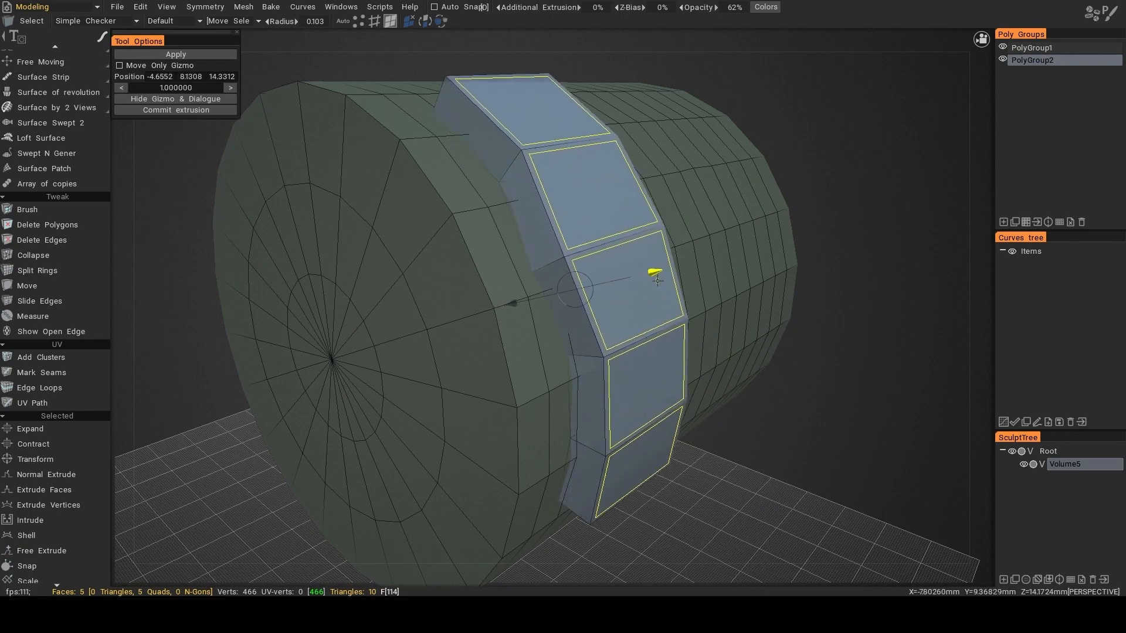
{"action": "key", "text": "Return"}
{"action": "left_click_drag", "start_coordinate": [761, 283], "coordinate": [725, 279], "text": "alt"}
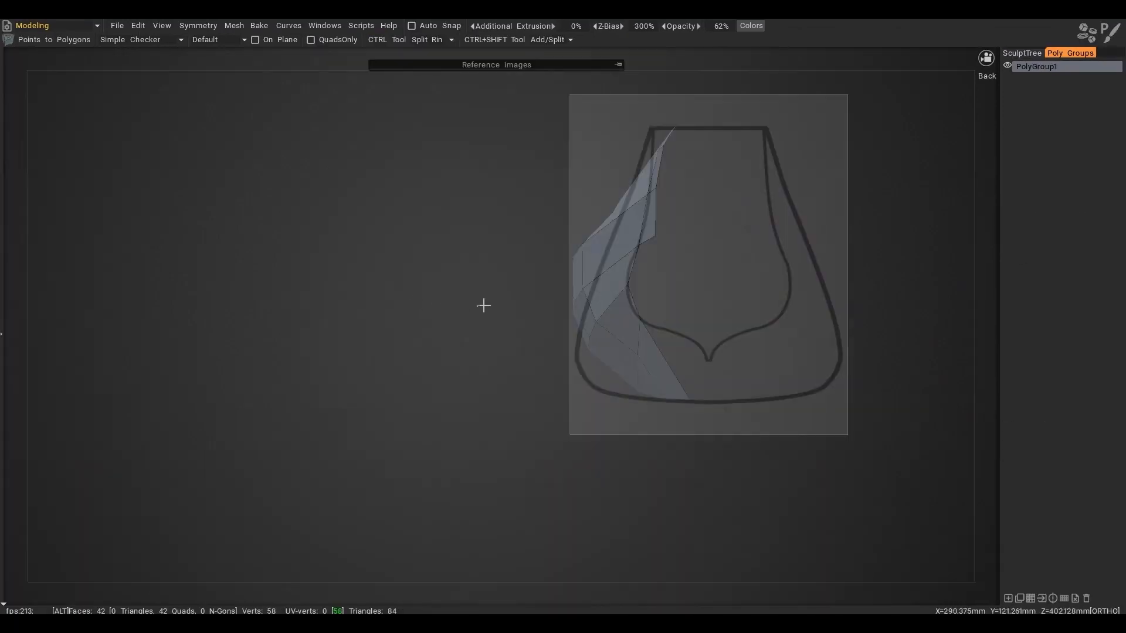
- Select the seven-edge longitudinal loop around the hull's lower side and move it down in the back view
{"action": "middle_click_drag", "start_coordinate": [483, 303], "coordinate": [412, 281]}
{"action": "scroll", "coordinate": [512, 311], "scroll_direction": "up", "scroll_amount": 2}
{"action": "right_click_drag", "start_coordinate": [512, 306], "coordinate": [574, 304], "text": "alt"}
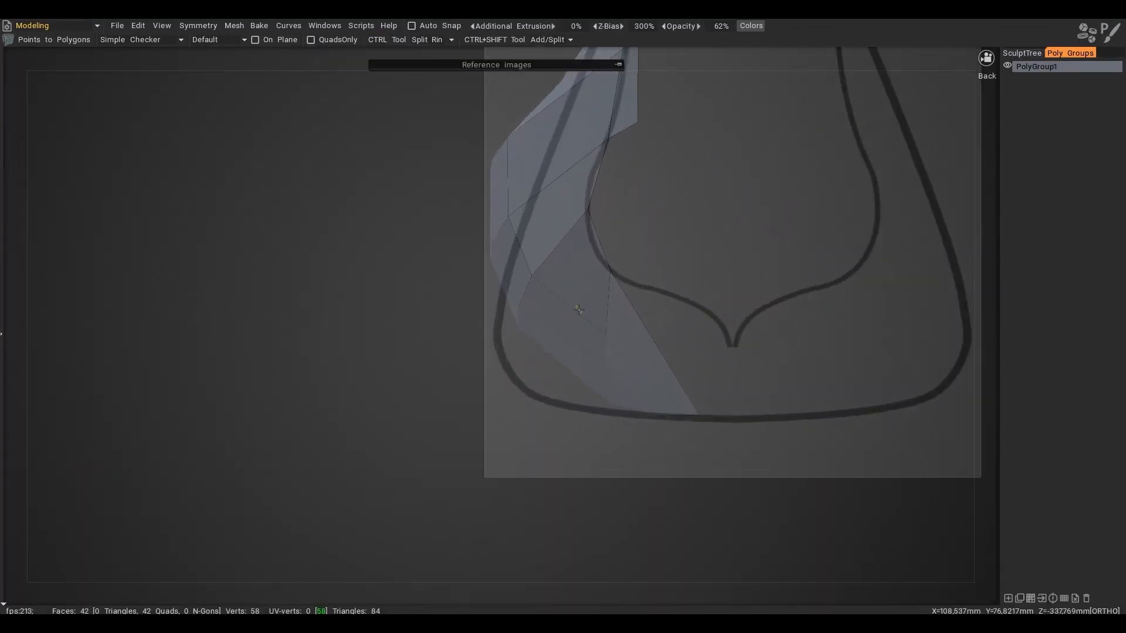
{"action": "key", "text": "space"}
{"action": "left_click", "coordinate": [586, 83]}
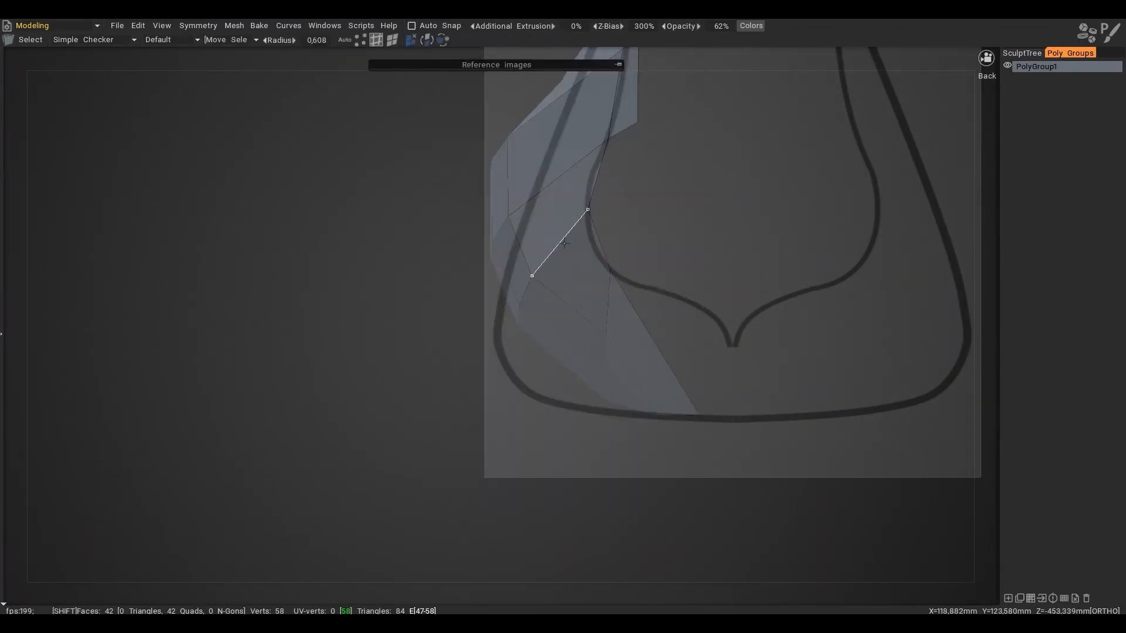
{"action": "right_click_drag", "start_coordinate": [557, 252], "coordinate": [560, 256], "text": "ctrl"}
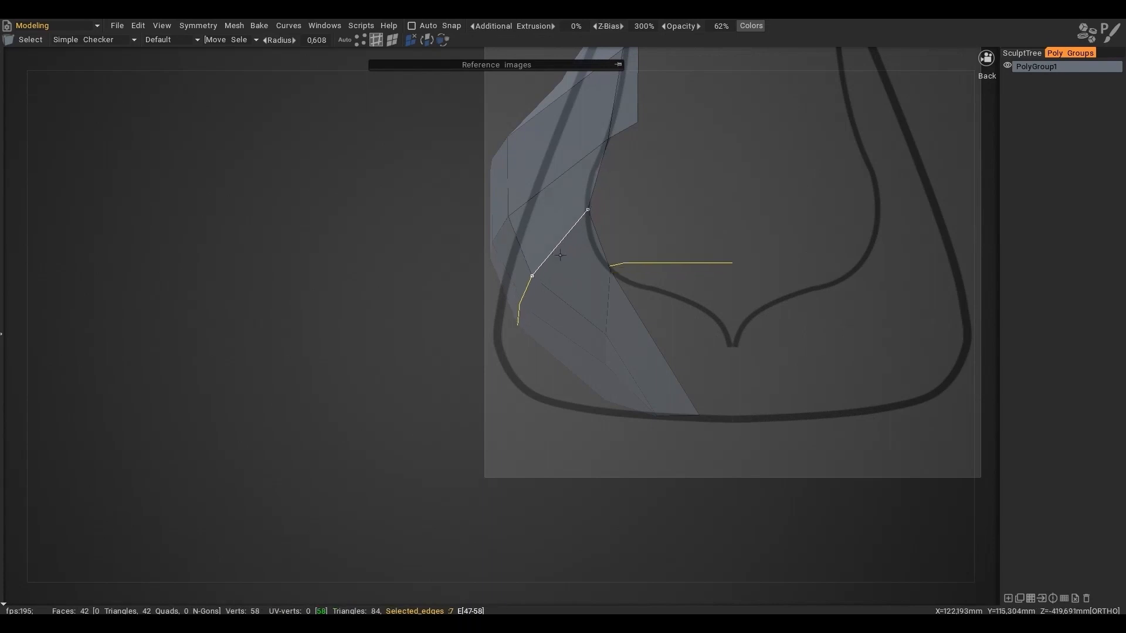
{"action": "left_click_drag", "start_coordinate": [624, 265], "coordinate": [623, 300]}
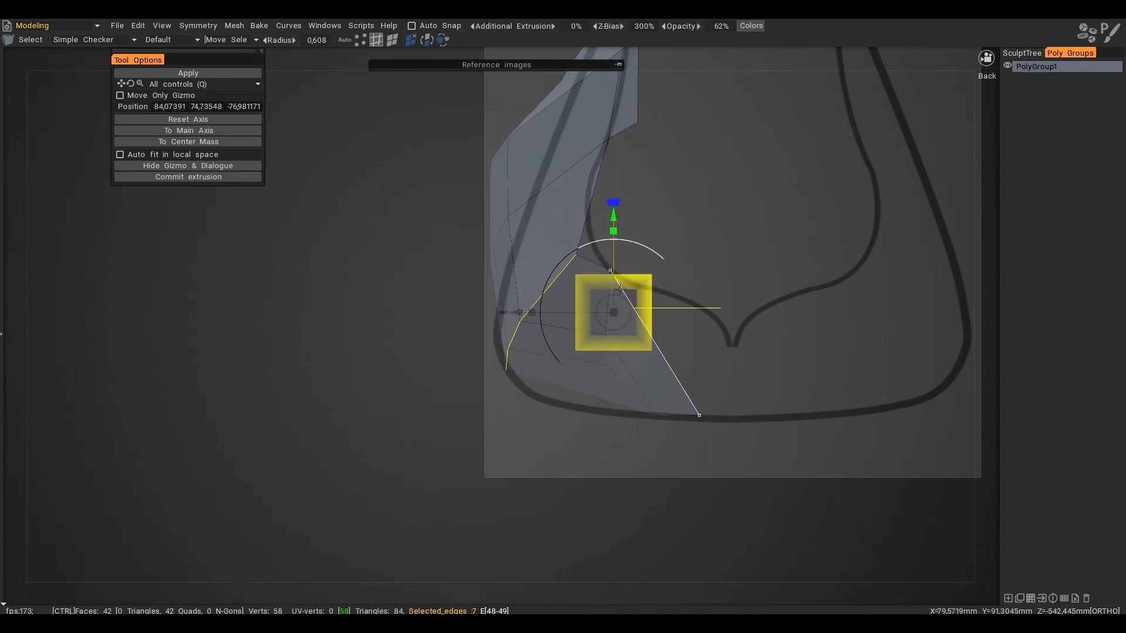
{"action": "key", "text": "Escape"}
- Select the next lower longitudinal edge loop and scale it sideways, first from its outer stern vertex and then from the centre line
{"action": "double_click", "coordinate": [605, 317]}
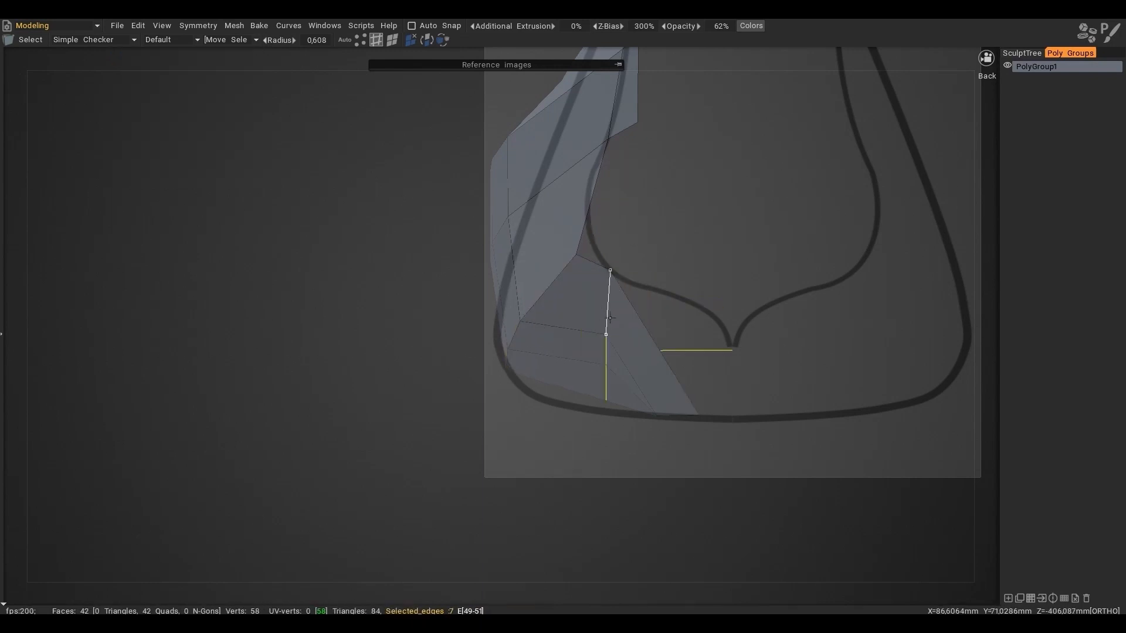
{"action": "middle_click_drag", "start_coordinate": [608, 314], "coordinate": [578, 289]}
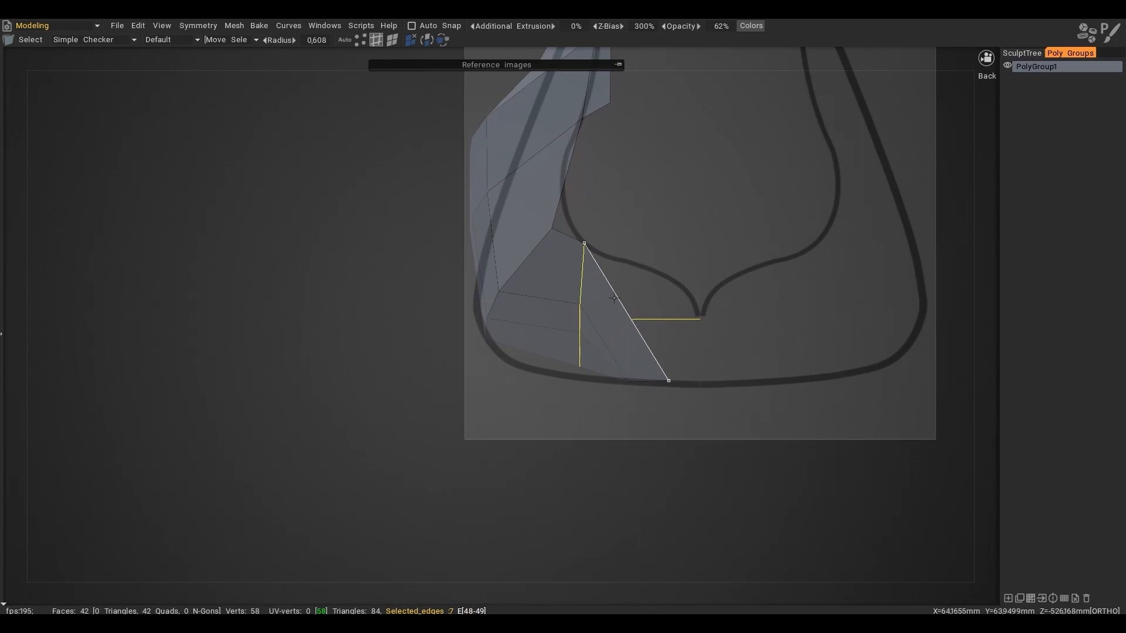
{"action": "key", "text": "w"}
{"action": "left_click_drag", "start_coordinate": [648, 299], "coordinate": [594, 242], "text": "shift"}
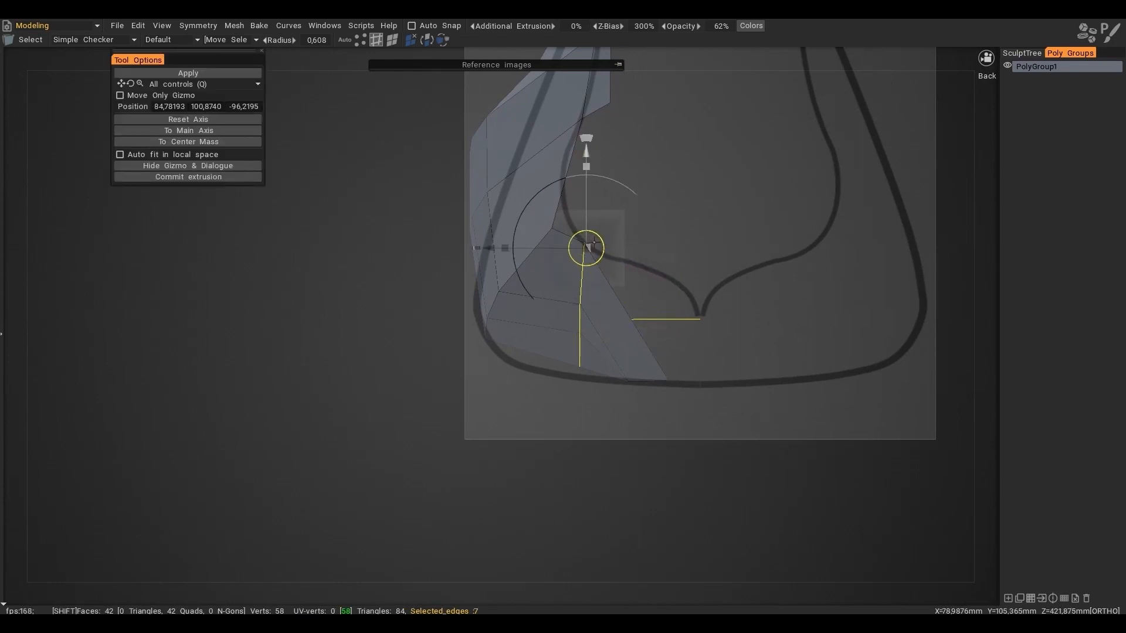
{"action": "left_click_drag", "start_coordinate": [505, 247], "coordinate": [502, 248]}
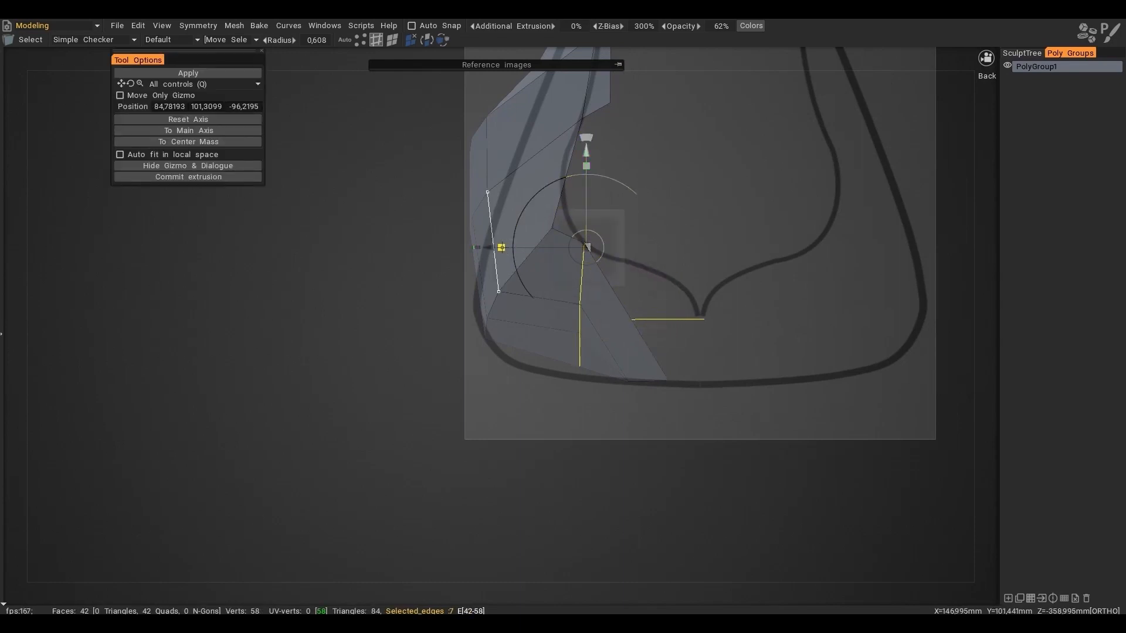
{"action": "left_click_drag", "start_coordinate": [445, 265], "coordinate": [478, 249]}
{"action": "left_click_drag", "start_coordinate": [593, 244], "coordinate": [707, 311], "text": "shift"}
{"action": "left_click_drag", "start_coordinate": [619, 319], "coordinate": [600, 320]}
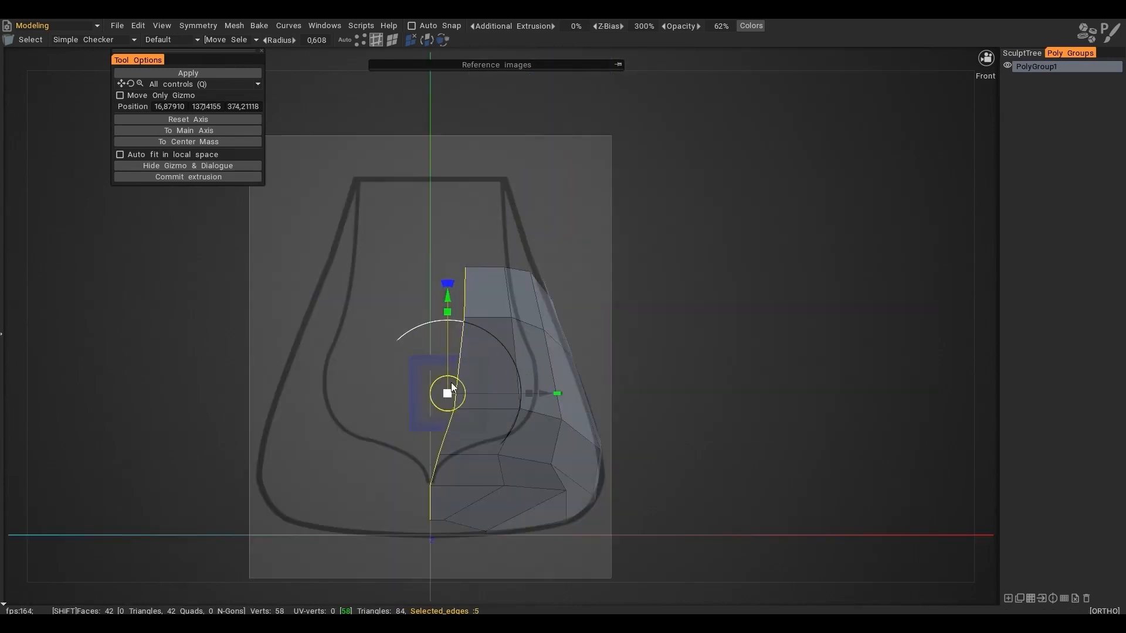
- Scale the five bow edges sideways toward the centre line with the gizmo placed there in the front view
{"action": "left_click_drag", "start_coordinate": [455, 385], "coordinate": [441, 388], "text": "shift"}
{"action": "left_click_drag", "start_coordinate": [519, 406], "coordinate": [440, 406]}
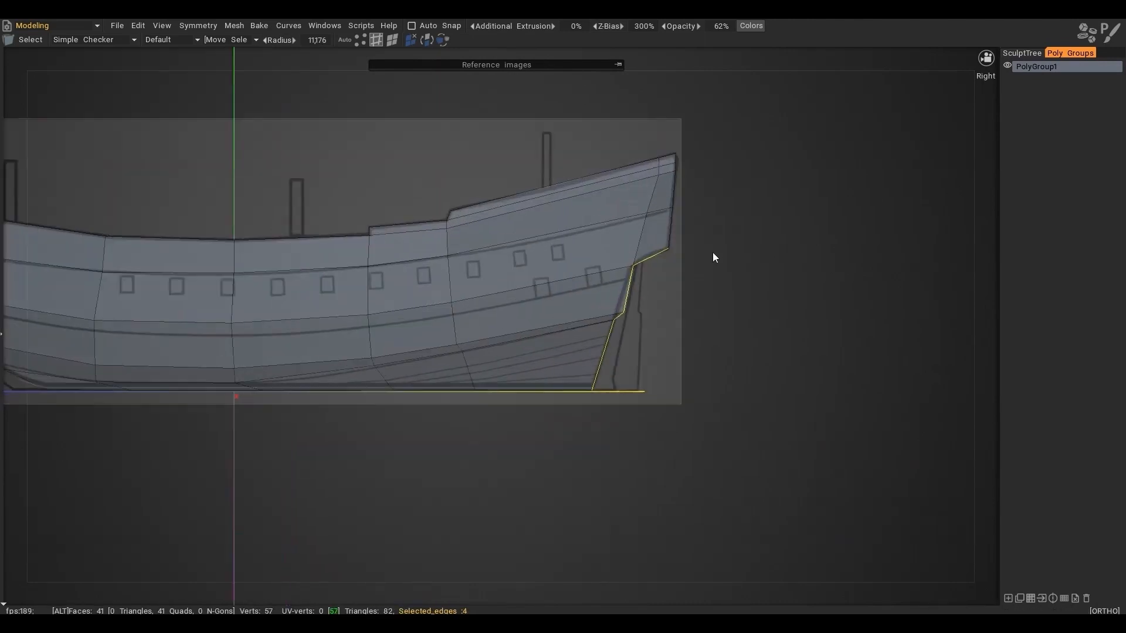
- Extrude the four upper stern edges aft toward the transom outline in the side-view reference
{"action": "scroll", "coordinate": [712, 252], "scroll_direction": "up", "scroll_amount": 2}
{"action": "left_click_drag", "start_coordinate": [638, 274], "coordinate": [584, 302]}
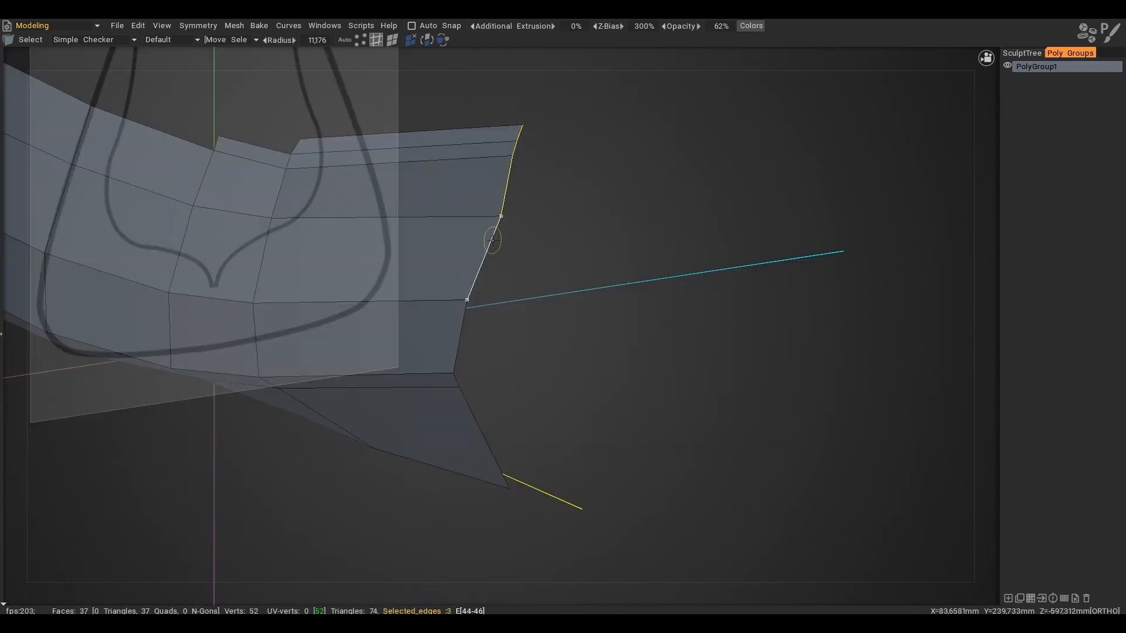
{"action": "key", "text": "q"}
{"action": "left_click_drag", "start_coordinate": [520, 268], "coordinate": [536, 289], "text": "alt+shift"}
{"action": "right_click_drag", "start_coordinate": [533, 267], "coordinate": [513, 224], "text": "alt"}
{"action": "left_click_drag", "start_coordinate": [512, 224], "coordinate": [621, 220], "text": "alt"}
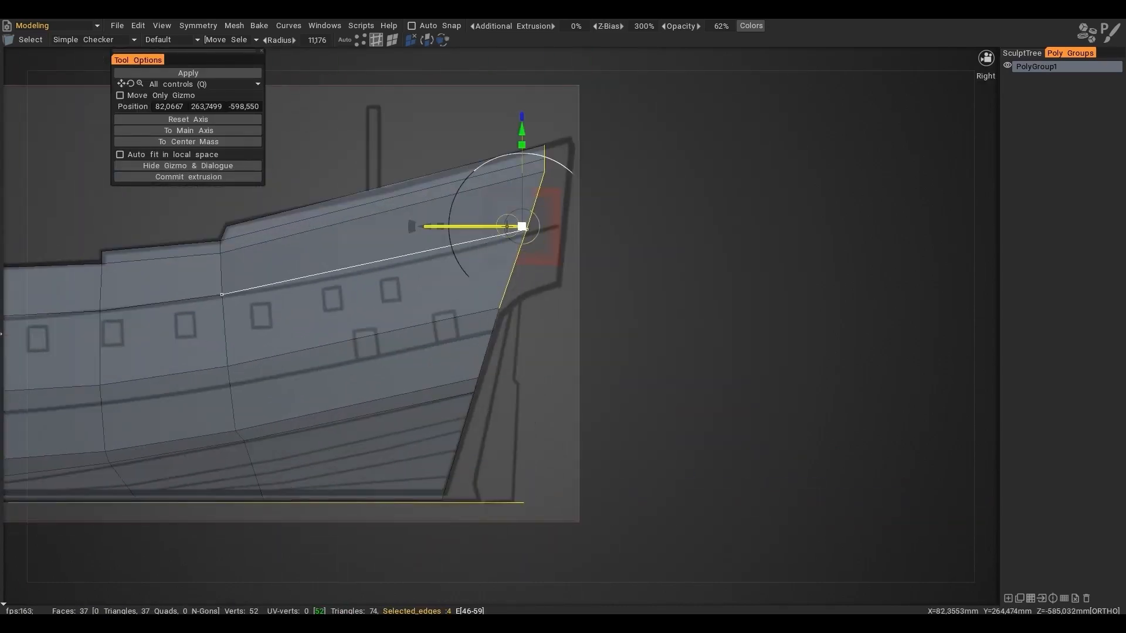
{"action": "left_click_drag", "start_coordinate": [522, 226], "coordinate": [550, 226]}
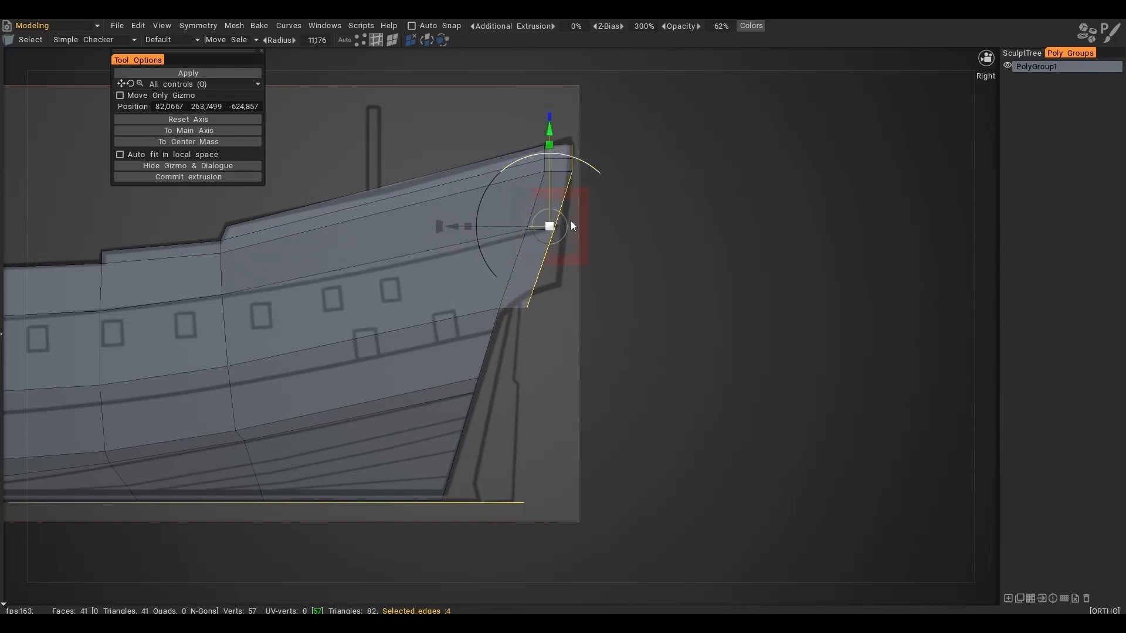
- Straighten the extruded stern edges along the slanted transom line and place the gizmo at their top vertex
{"action": "key", "text": "shift"}
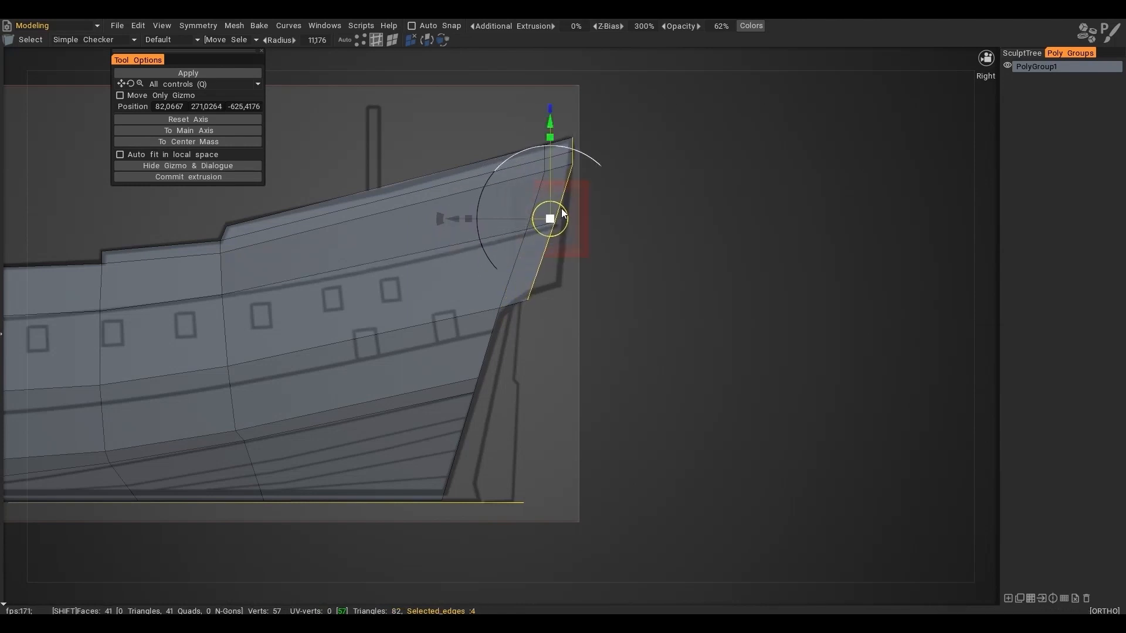
{"action": "left_click_drag", "start_coordinate": [564, 212], "coordinate": [584, 218], "text": "shift"}
{"action": "left_click_drag", "start_coordinate": [454, 220], "coordinate": [582, 95], "text": "shift"}
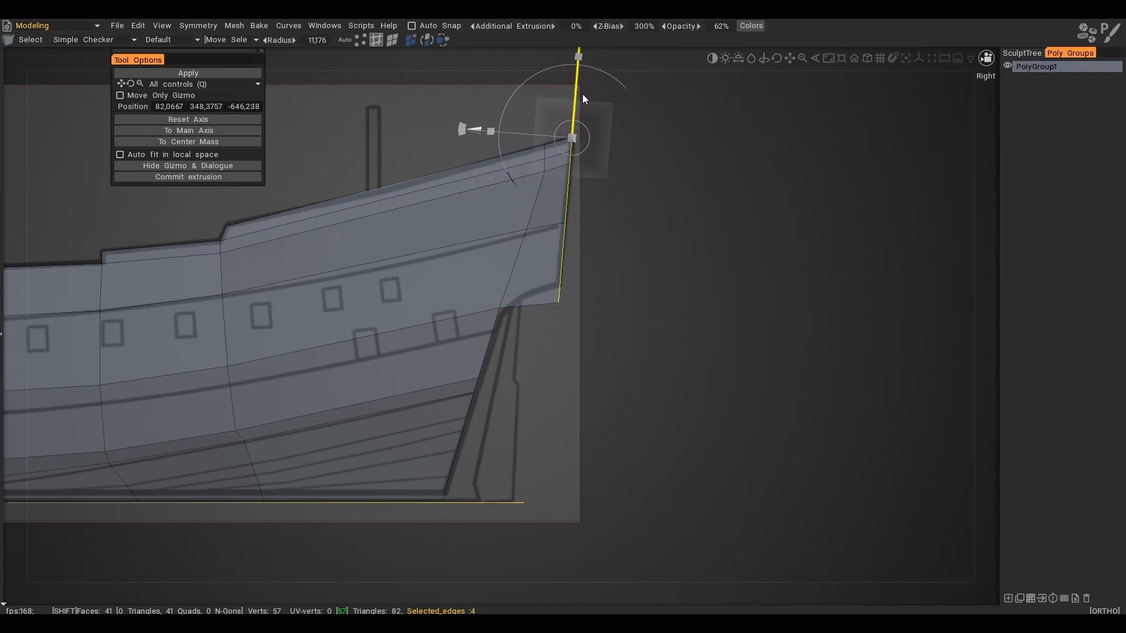
- Scale the stern edges along their length from the top vertex to reach the transom's lower corner
{"action": "middle_click_drag", "start_coordinate": [581, 93], "coordinate": [554, 149]}
{"action": "left_click_drag", "start_coordinate": [559, 141], "coordinate": [560, 150]}
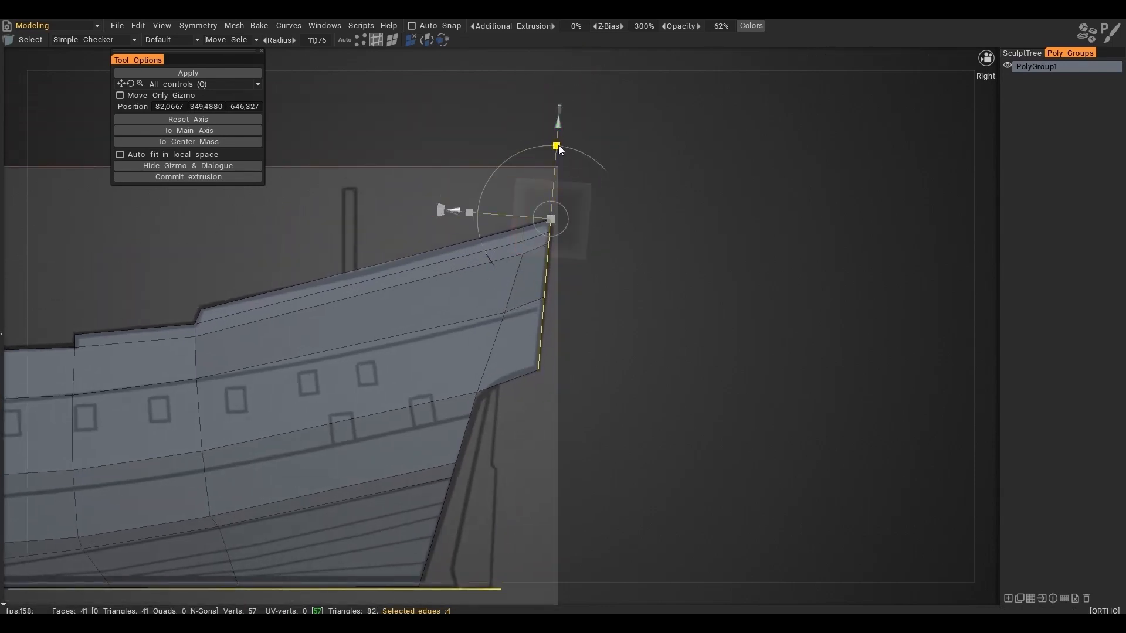
{"action": "left_click_drag", "start_coordinate": [560, 150], "coordinate": [561, 153]}
- Straighten the stern edges in the back view and shift them inward to the inner reference contour
{"action": "left_click", "coordinate": [554, 199]}
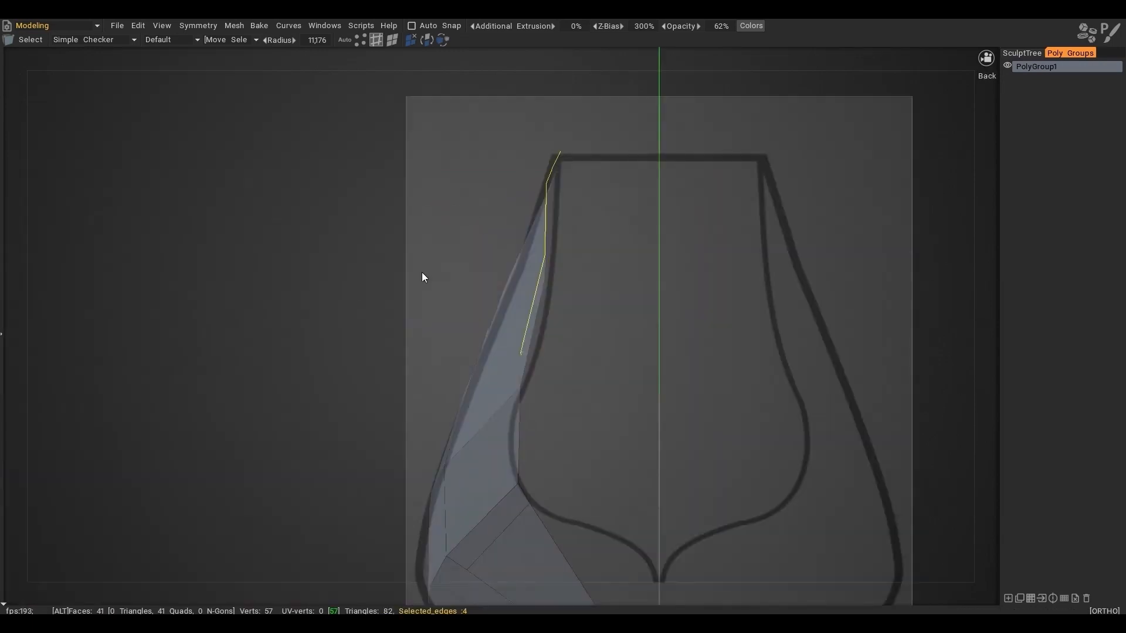
{"action": "left_click", "coordinate": [543, 258], "text": "shift"}
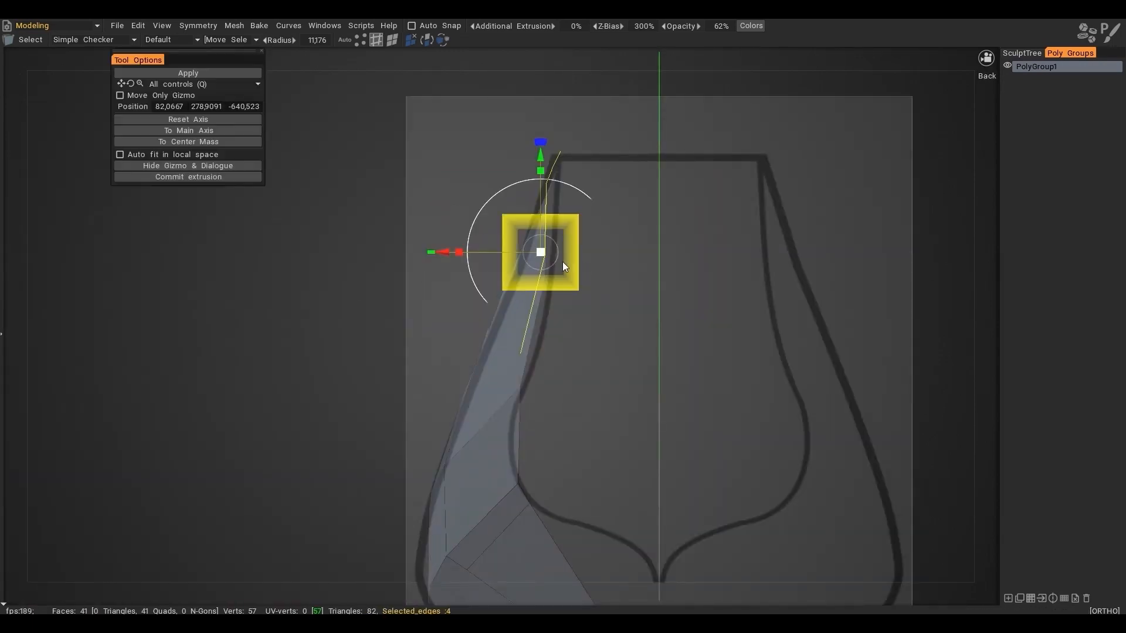
{"action": "left_click_drag", "start_coordinate": [556, 143], "coordinate": [566, 147]}
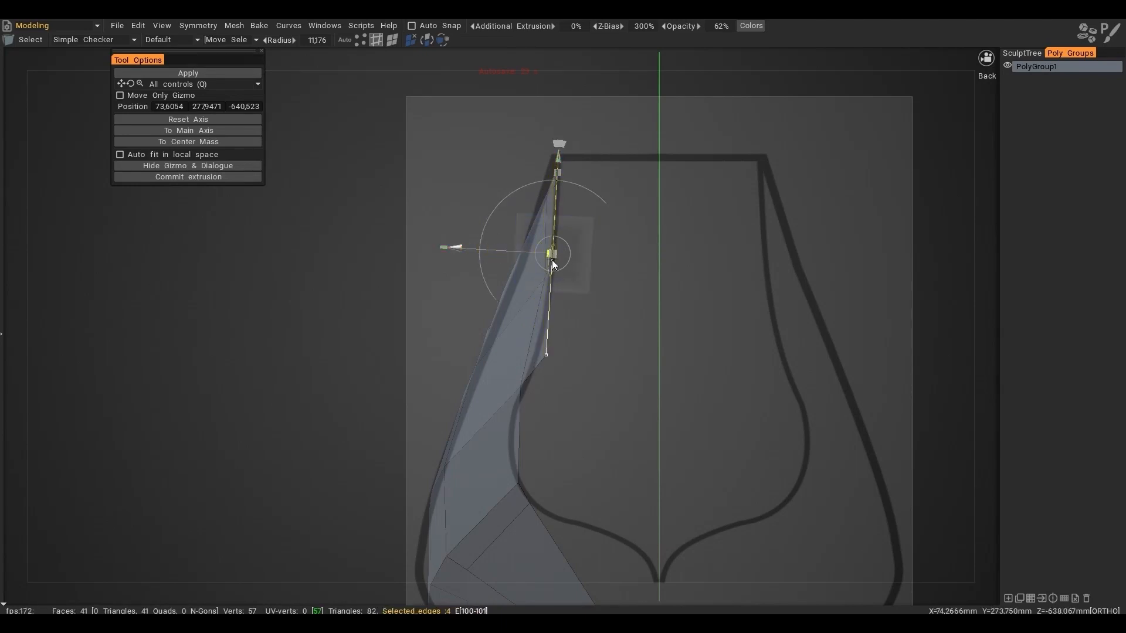
- Select the edge loop just ahead of the new stern edge and align the transform gizmo along it
{"action": "key", "text": "space"}
{"action": "left_click", "coordinate": [545, 350]}
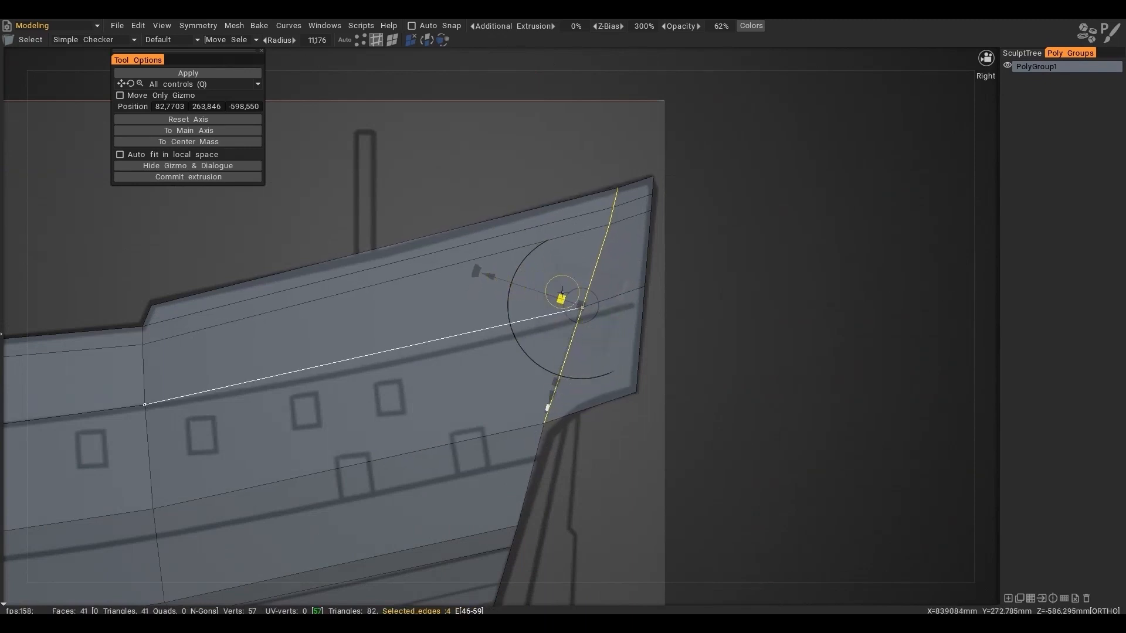
{"action": "left_click_drag", "start_coordinate": [575, 295], "coordinate": [523, 503]}
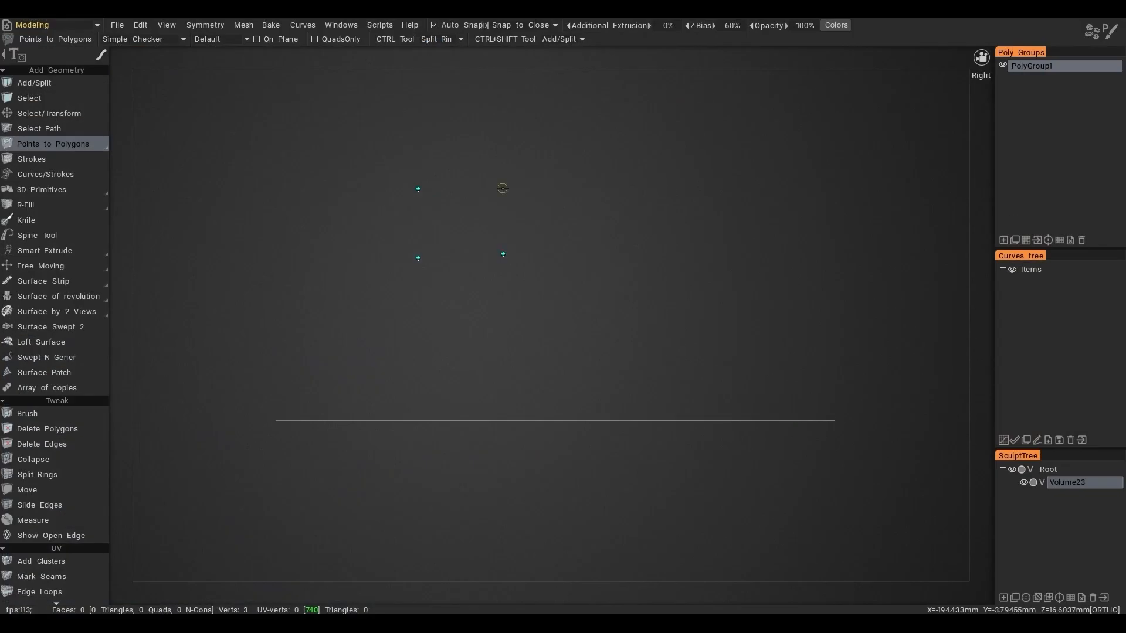
- Create a quad from four points and reshape it by moving its right and lower edges inward
{"action": "left_click", "coordinate": [480, 218]}
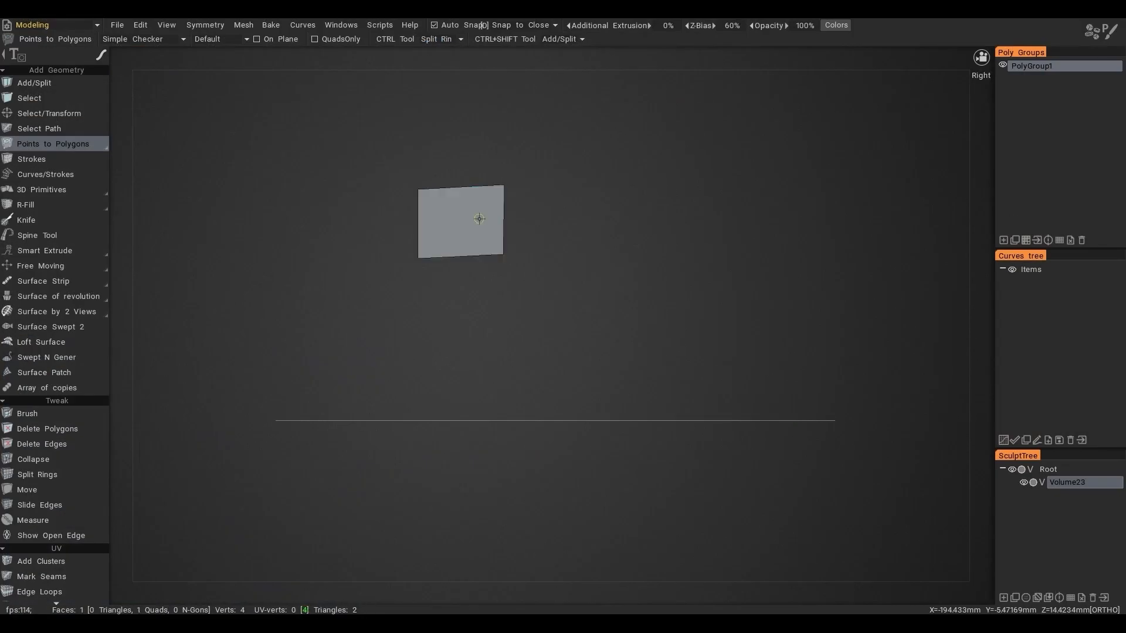
{"action": "right_click_drag", "start_coordinate": [504, 228], "coordinate": [452, 228]}
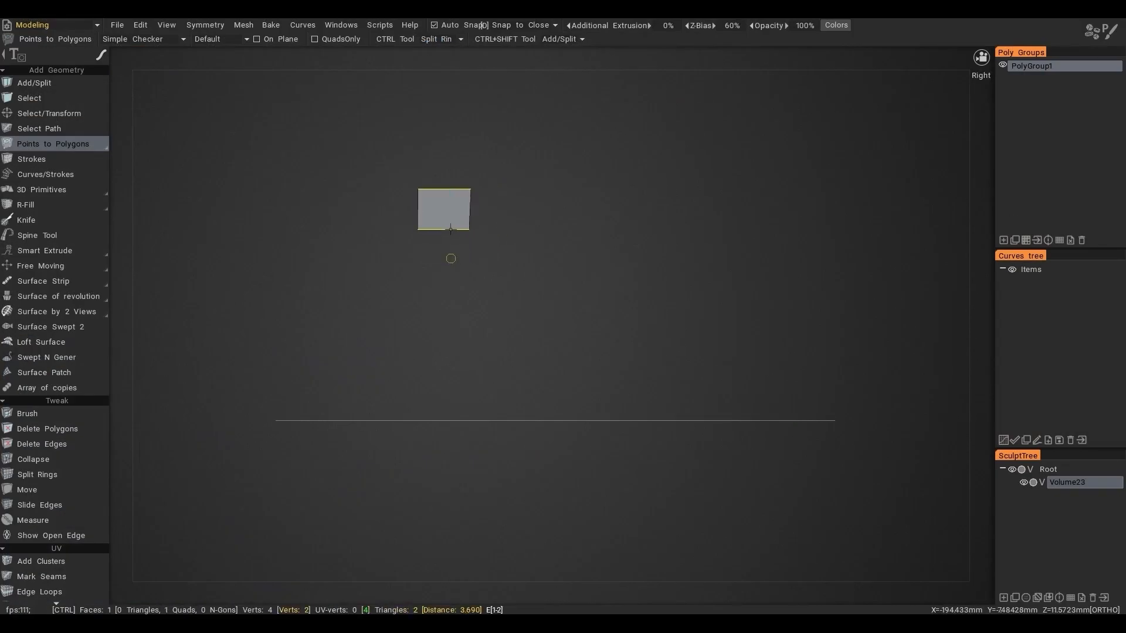
- Select the quad's right edge with Select/Transform and move and rotate only the gizmo away from it
{"action": "double_click", "coordinate": [471, 209]}
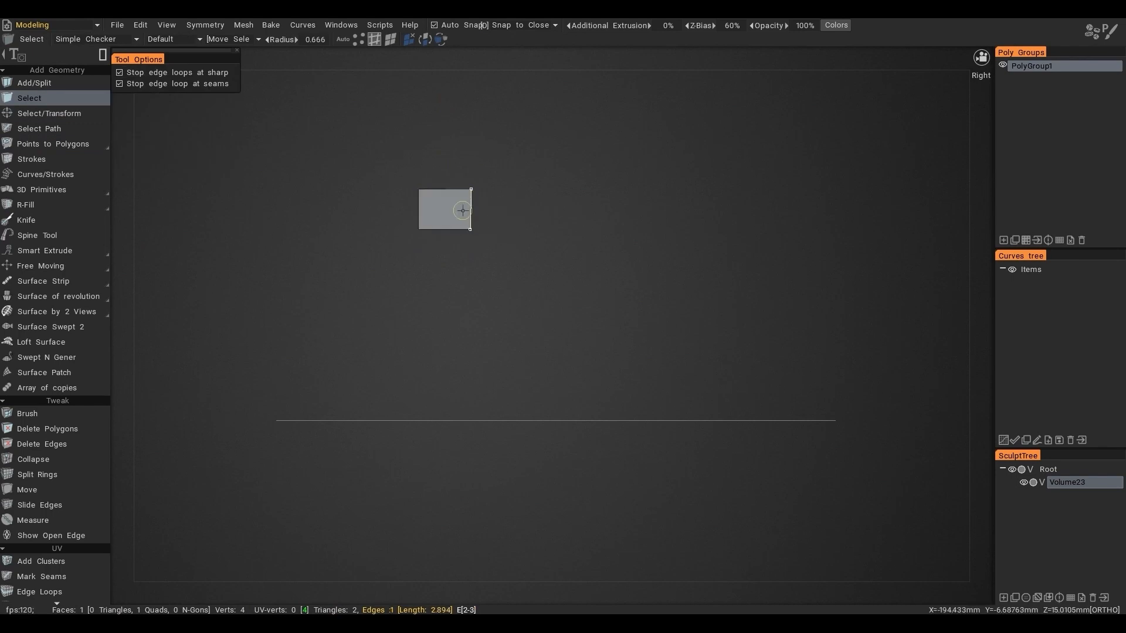
{"action": "key", "text": "space"}
{"action": "left_click", "coordinate": [398, 111]}
{"action": "left_click_drag", "start_coordinate": [483, 205], "coordinate": [534, 187], "text": "shift"}
{"action": "left_click_drag", "start_coordinate": [586, 162], "coordinate": [575, 144], "text": "shift"}
- Try further gizmo positions and rotations beside the quad and return the gizmo to the edge's centre
{"action": "middle_click_drag", "start_coordinate": [533, 192], "coordinate": [546, 308]}
{"action": "scroll", "coordinate": [547, 308], "scroll_direction": "up", "scroll_amount": 5}
{"action": "middle_click_drag", "start_coordinate": [518, 243], "coordinate": [602, 233]}
{"action": "left_click_drag", "start_coordinate": [609, 242], "coordinate": [572, 234], "text": "shift"}
{"action": "mouse_move", "coordinate": [645, 223]}
{"action": "left_mouse_down"}
{"action": "mouse_move", "coordinate": [563, 239]}
{"action": "mouse_move", "coordinate": [644, 232]}
{"action": "left_mouse_up"}
{"action": "scroll", "coordinate": [485, 326], "scroll_direction": "down", "scroll_amount": 2}
{"action": "middle_click_drag", "start_coordinate": [485, 326], "coordinate": [486, 255]}
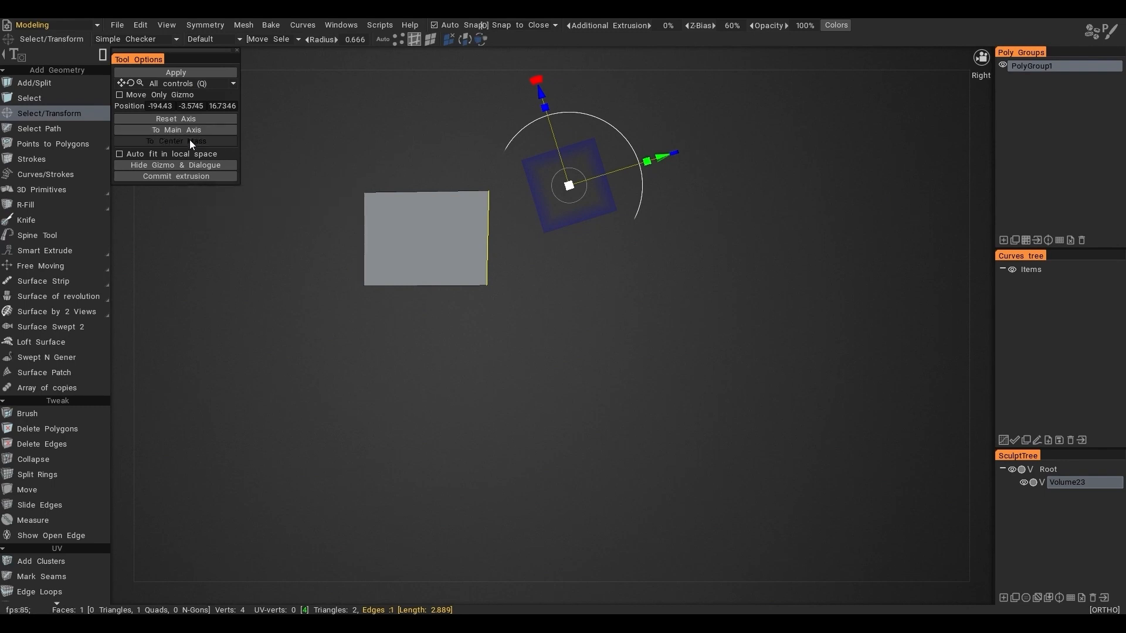
{"action": "key", "text": "ctrl+z"}
{"action": "key", "text": "ctrl+z"}
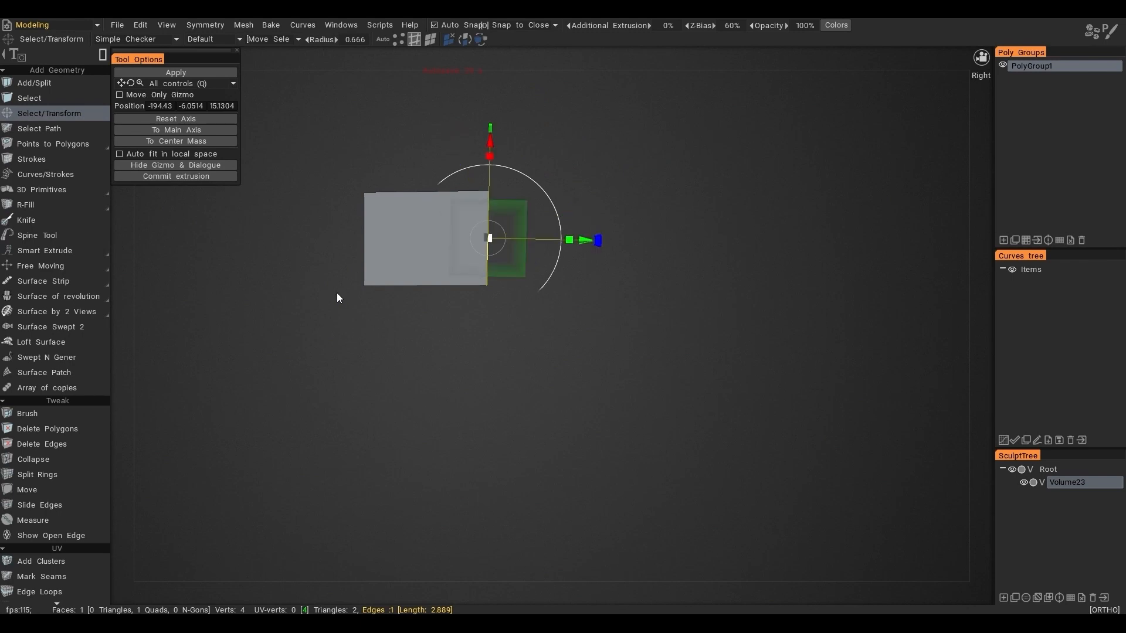
- Try moving the gizmo far from the quad's edge and undo the placement
{"action": "left_click_drag", "start_coordinate": [491, 236], "coordinate": [697, 323], "text": "shift"}
{"action": "left_click_drag", "start_coordinate": [730, 272], "coordinate": [758, 322], "text": "shift"}
{"action": "key", "text": "ctrl+z"}
{"action": "key", "text": "ctrl+z"}
- Move the gizmo to the upper end of the quad's right edge and try further placements around the quad
{"action": "left_click_drag", "start_coordinate": [490, 156], "coordinate": [494, 111]}
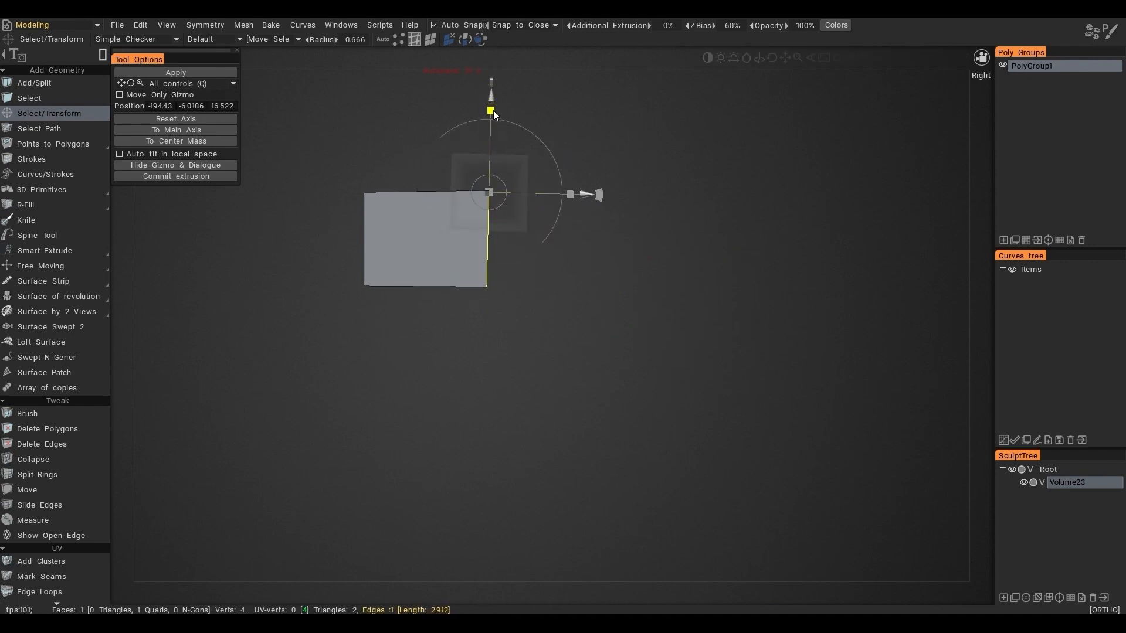
{"action": "right_click_drag", "start_coordinate": [528, 171], "coordinate": [445, 296], "text": "alt"}
{"action": "middle_click_drag", "start_coordinate": [445, 296], "coordinate": [389, 199], "text": "alt"}
{"action": "left_click_drag", "start_coordinate": [474, 149], "coordinate": [473, 286]}
{"action": "left_click_drag", "start_coordinate": [512, 251], "coordinate": [444, 379]}
{"action": "right_click_drag", "start_coordinate": [443, 375], "coordinate": [478, 248], "text": "alt"}
{"action": "middle_click_drag", "start_coordinate": [478, 247], "coordinate": [404, 186], "text": "alt"}
{"action": "left_click_drag", "start_coordinate": [397, 190], "coordinate": [477, 359]}
{"action": "left_click_drag", "start_coordinate": [502, 307], "coordinate": [628, 360]}
- Select all faces of the curved profile strip and extrude them sideways along one axis
{"action": "key", "text": "3"}
{"action": "key", "text": "ctrl+a"}
{"action": "key", "text": "space"}
{"action": "left_click", "coordinate": [671, 467]}
{"action": "left_click_drag", "start_coordinate": [436, 336], "coordinate": [389, 338]}
{"action": "middle_click_drag", "start_coordinate": [388, 337], "coordinate": [404, 245]}
{"action": "scroll", "coordinate": [404, 245], "scroll_direction": "down", "scroll_amount": 3}
{"action": "key", "text": "KP_2"}
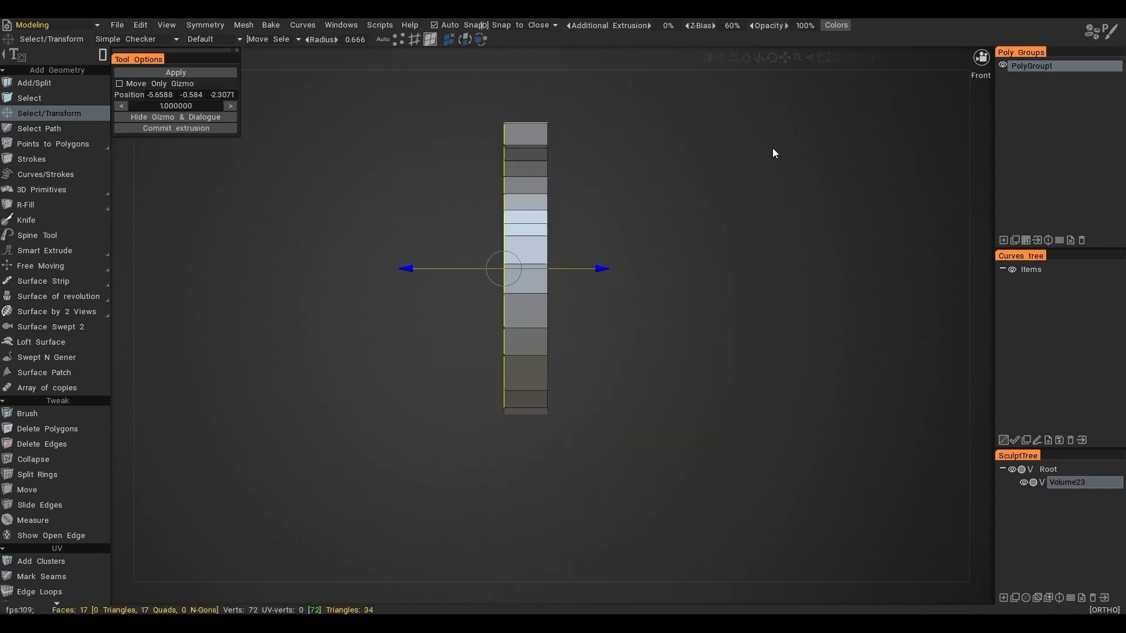
- Place the gizmo below the strip and extrude its end faces in rotated segments to form a bend around it
{"action": "key", "text": "e"}
{"action": "scroll", "coordinate": [592, 272], "scroll_direction": "down", "scroll_amount": 3}
{"action": "middle_click_drag", "start_coordinate": [592, 272], "coordinate": [603, 170]}
{"action": "right_click_drag", "start_coordinate": [550, 170], "coordinate": [547, 344]}
{"action": "left_click_drag", "start_coordinate": [590, 301], "coordinate": [498, 222]}
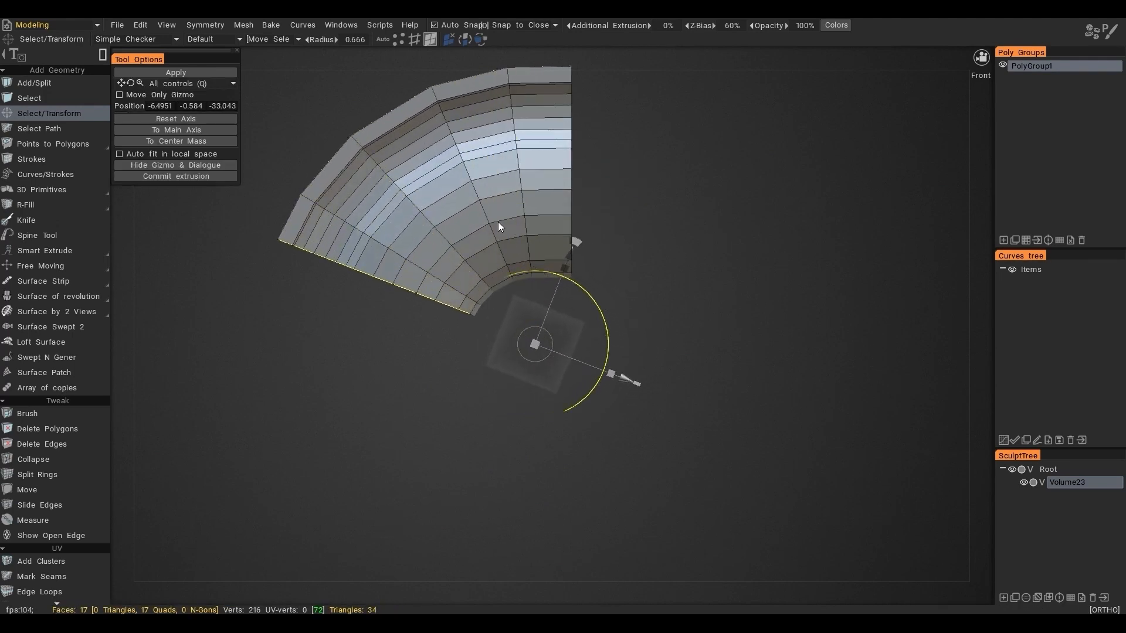
{"action": "middle_click_drag", "start_coordinate": [473, 218], "coordinate": [595, 226], "text": "alt"}
- Move the gizmo to the opposite side, extrude rotated segments into an S-shaped counter-bend and apply the extrusion
{"action": "right_click_drag", "start_coordinate": [640, 346], "coordinate": [343, 337]}
{"action": "left_click_drag", "start_coordinate": [425, 305], "coordinate": [428, 312]}
{"action": "left_click_drag", "start_coordinate": [374, 336], "coordinate": [362, 346]}
{"action": "right_click_drag", "start_coordinate": [363, 346], "coordinate": [326, 280]}
{"action": "left_click_drag", "start_coordinate": [376, 251], "coordinate": [625, 319]}
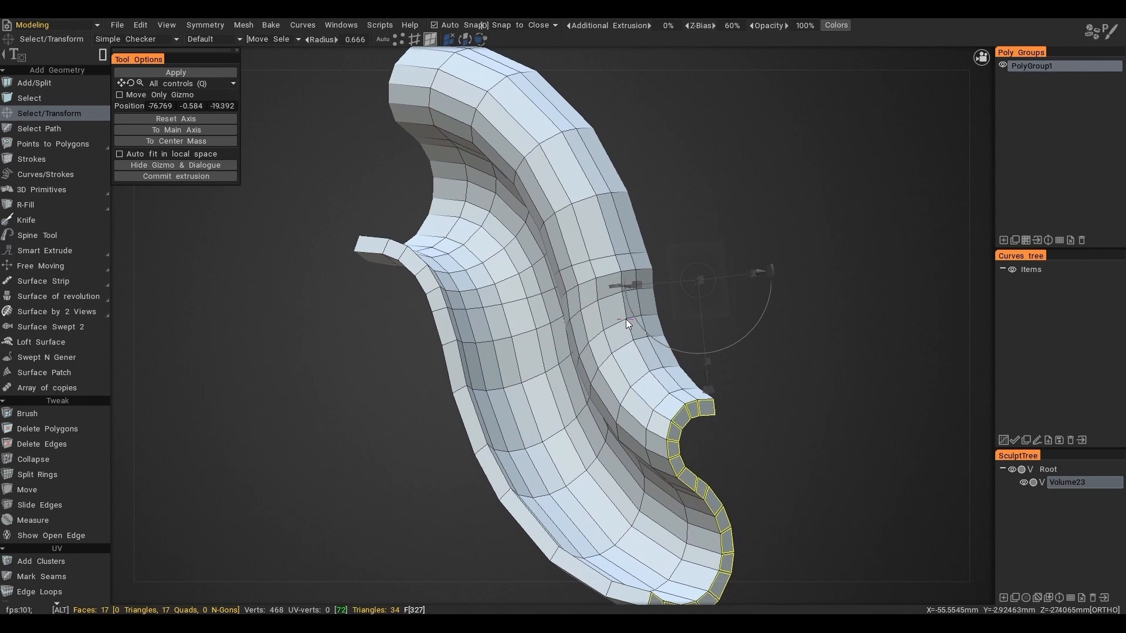
{"action": "left_click_drag", "start_coordinate": [771, 271], "coordinate": [739, 174]}
{"action": "key", "text": "Return"}
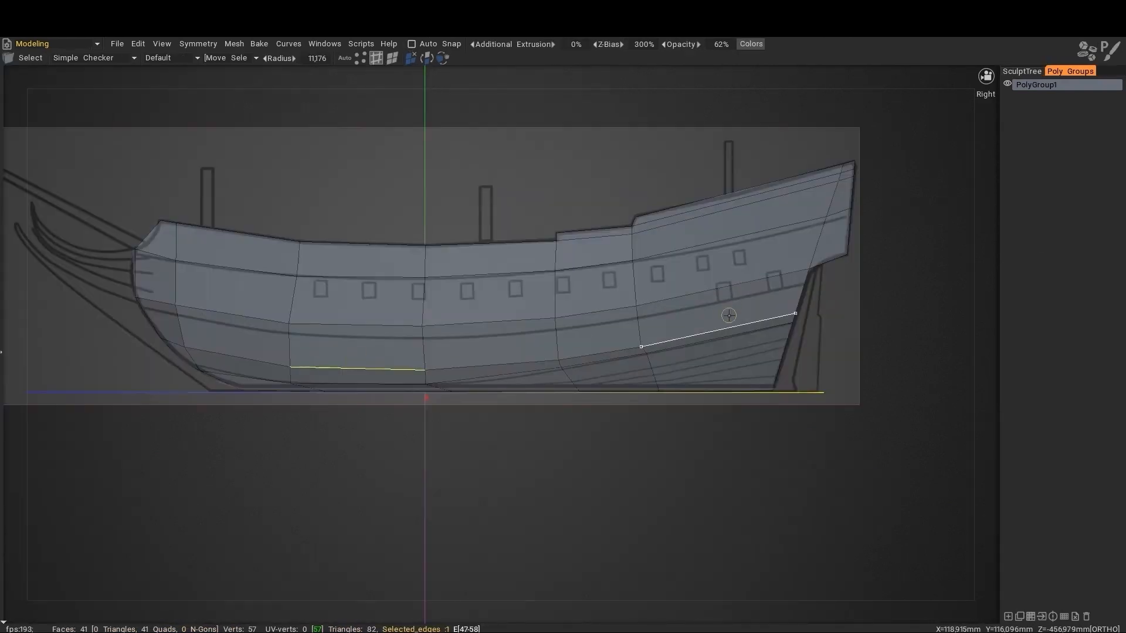
- Extend the edge selection along the hull's lower side to the stern and adjust it in the back view
{"action": "left_click", "coordinate": [704, 328], "text": "shift"}
{"action": "left_click", "coordinate": [642, 346], "text": "shift"}
{"action": "left_click_drag", "start_coordinate": [695, 329], "coordinate": [589, 330], "text": "ctrl"}
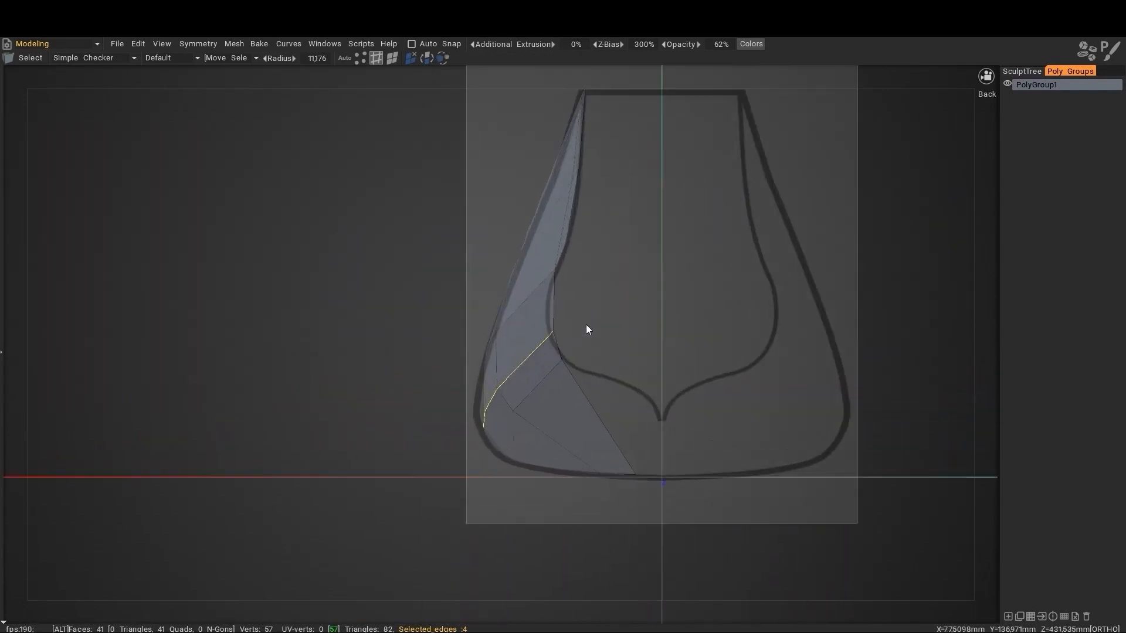
{"action": "right_click_drag", "start_coordinate": [586, 325], "coordinate": [610, 328], "text": "alt"}
{"action": "left_click_drag", "start_coordinate": [556, 341], "coordinate": [556, 337], "text": "ctrl"}
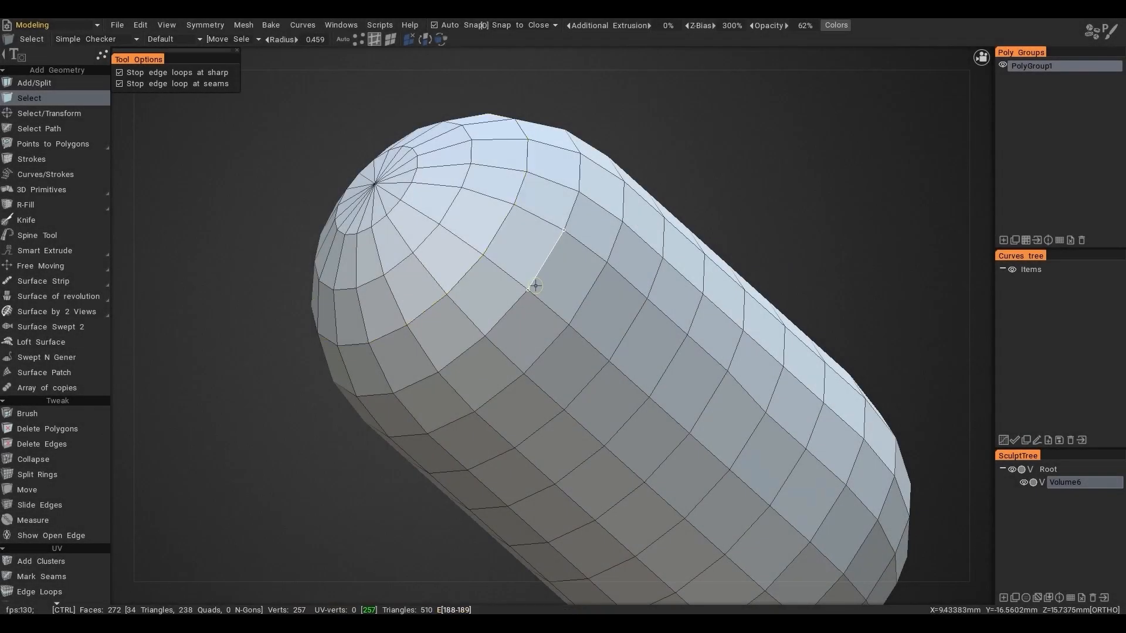
- Try selecting edge paths on the capsule's rounded end and sliding them across the cap
{"action": "double_click", "coordinate": [492, 236]}
{"action": "right_click_drag", "start_coordinate": [508, 239], "coordinate": [504, 270]}
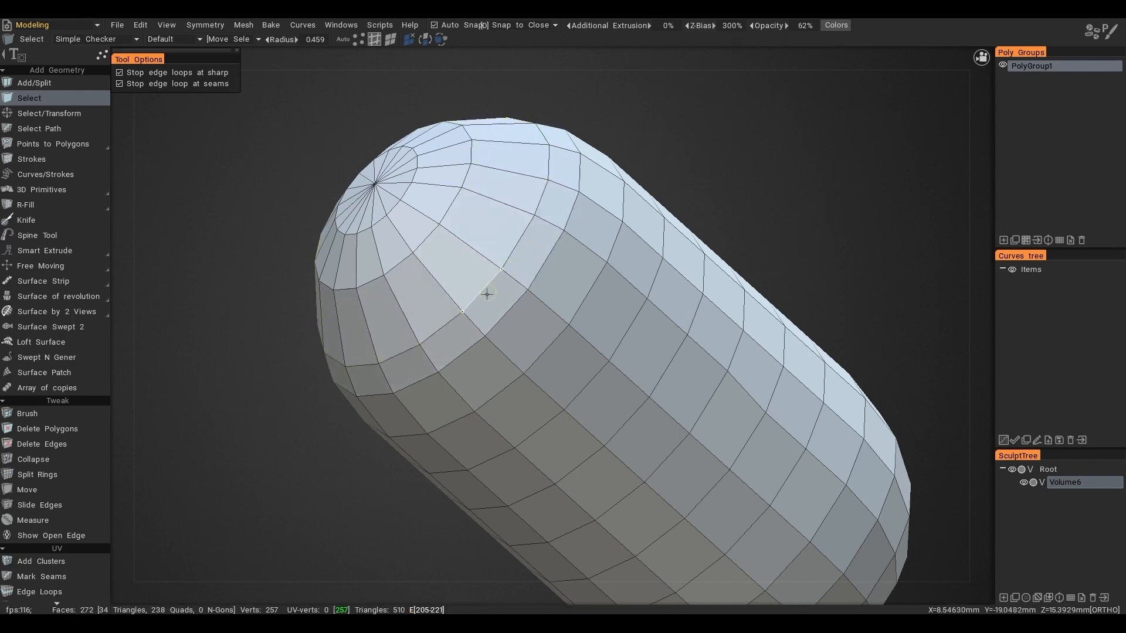
{"action": "left_click", "coordinate": [550, 166], "text": "shift"}
{"action": "right_click_drag", "start_coordinate": [539, 196], "coordinate": [505, 197]}
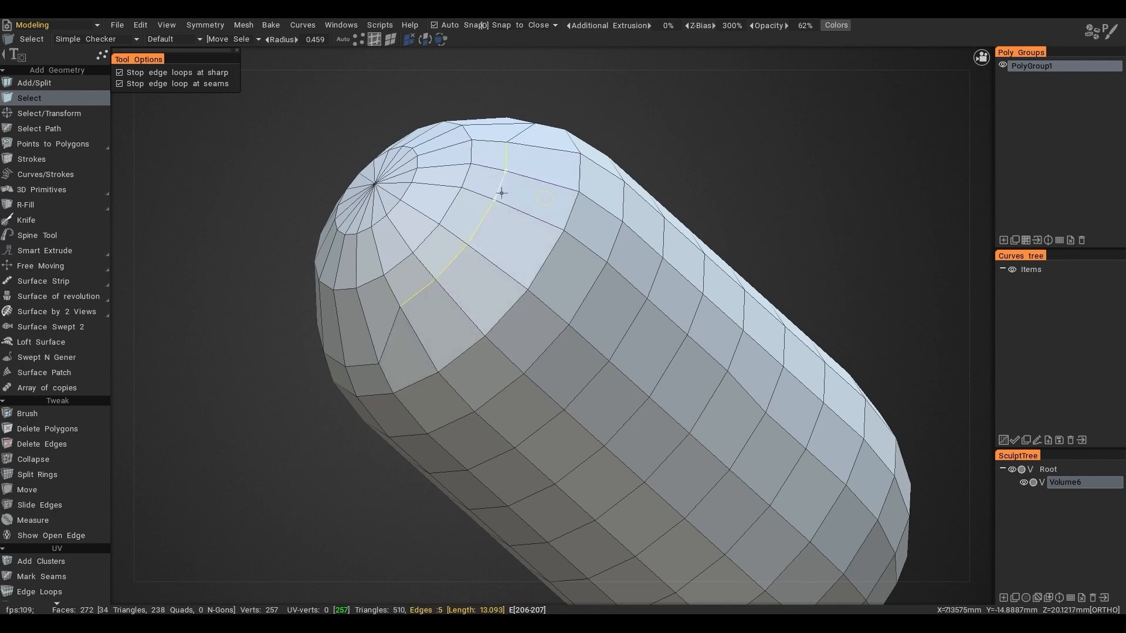
{"action": "scroll", "coordinate": [528, 258], "scroll_direction": "up", "scroll_amount": 3}
{"action": "scroll", "coordinate": [544, 282], "scroll_direction": "down", "scroll_amount": 6}
- Undo the edge moves on the capsule's rounded end
{"action": "key", "text": "ctrl+z"}
{"action": "key", "text": "ctrl+z"}
{"action": "key", "text": "ctrl+z"}
{"action": "key", "text": "ctrl+z"}
- Select the lengthwise edge path from the capsule's upper cap to its lower end and shift it slightly
{"action": "left_click", "coordinate": [473, 242]}
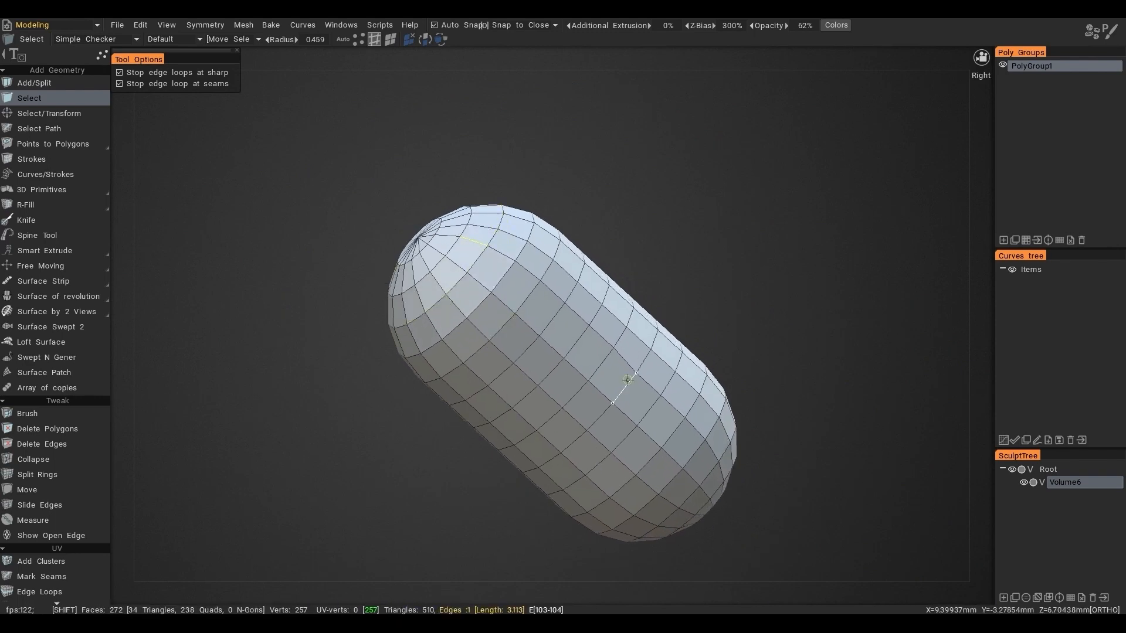
{"action": "left_click", "coordinate": [670, 404], "text": "shift"}
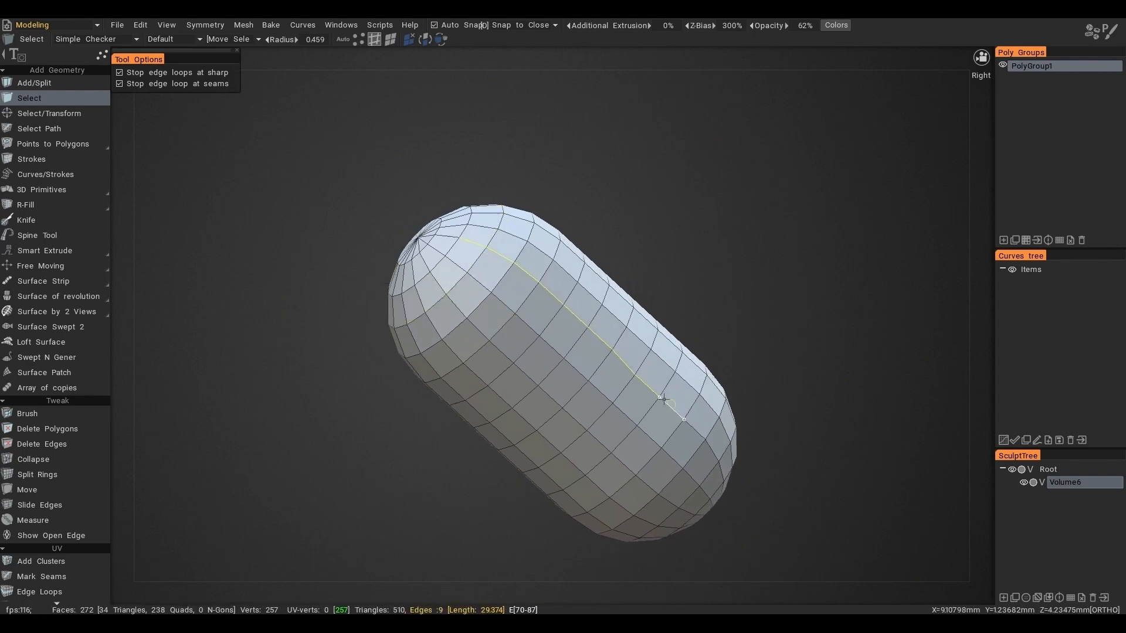
{"action": "scroll", "coordinate": [796, 468], "scroll_direction": "up", "scroll_amount": 3}
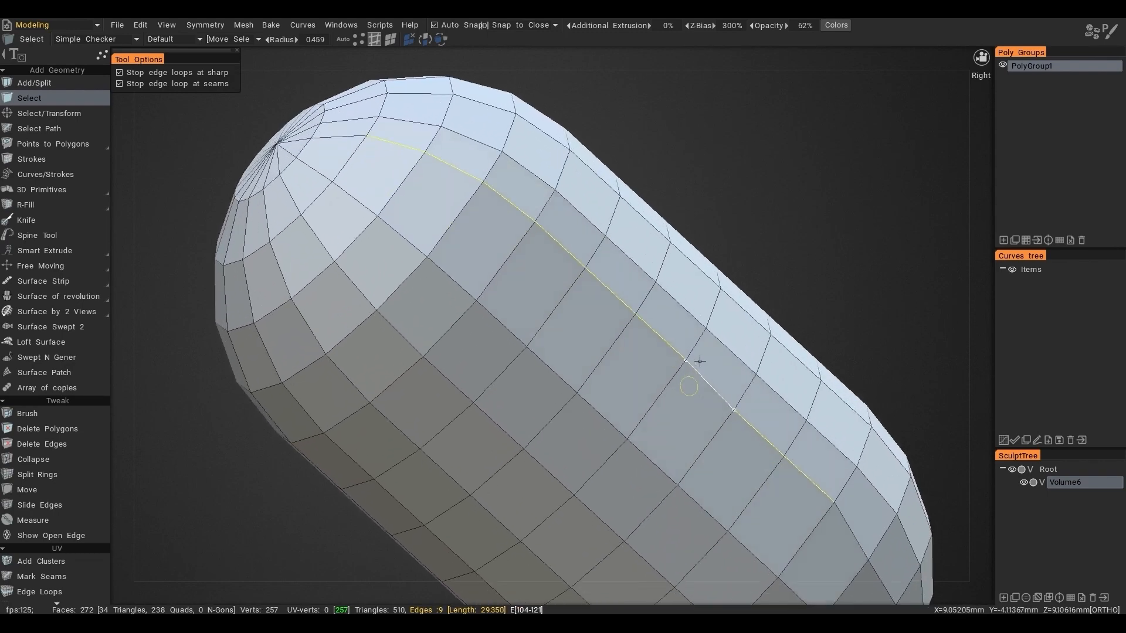
{"action": "right_click_drag", "start_coordinate": [637, 433], "coordinate": [649, 410]}
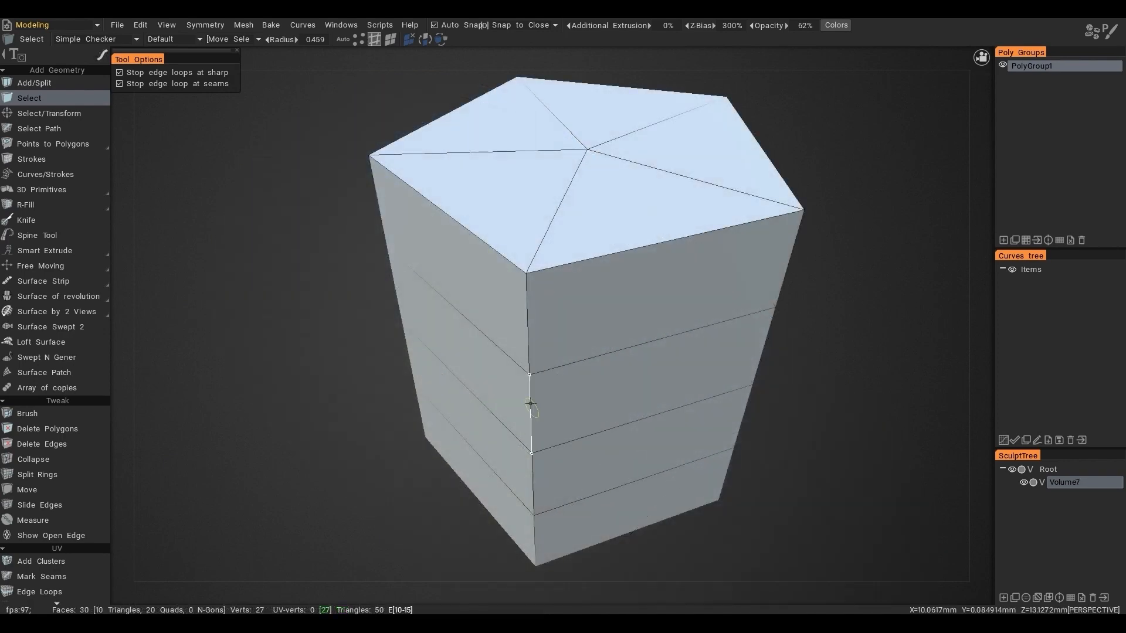
- Select edges on the pentagonal prism's front corner and pull the corner's lower part outward
{"action": "left_click", "coordinate": [530, 403]}
{"action": "right_click_drag", "start_coordinate": [529, 403], "coordinate": [469, 242]}
{"action": "left_click", "coordinate": [511, 389]}
{"action": "left_click", "coordinate": [497, 337], "text": "ctrl"}
{"action": "right_click_drag", "start_coordinate": [497, 337], "coordinate": [679, 405]}
{"action": "left_click_drag", "start_coordinate": [806, 555], "coordinate": [851, 489]}
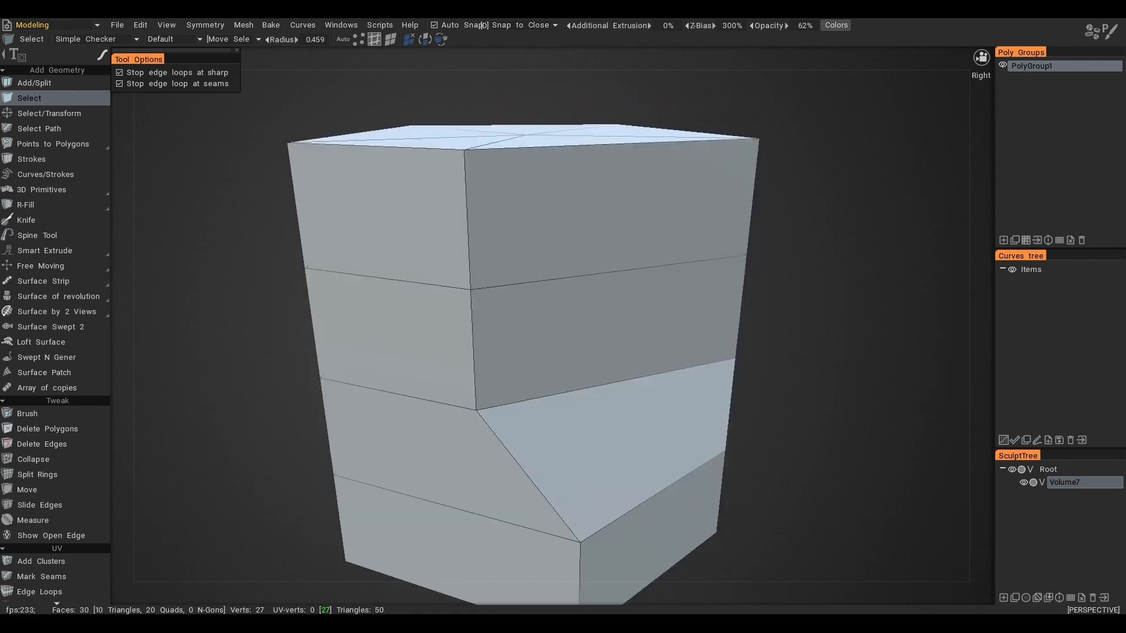
- Select further edges and edge loops of the pentagonal prism and move them to reshape its sides
{"action": "double_click", "coordinate": [581, 272]}
{"action": "right_click_drag", "start_coordinate": [581, 272], "coordinate": [582, 326]}
{"action": "left_click_drag", "start_coordinate": [582, 326], "coordinate": [616, 336], "text": "alt"}
{"action": "right_click_drag", "start_coordinate": [615, 336], "coordinate": [618, 318]}
{"action": "left_click", "coordinate": [726, 359]}
{"action": "double_click", "coordinate": [496, 366]}
{"action": "right_click_drag", "start_coordinate": [497, 376], "coordinate": [641, 370]}
{"action": "scroll", "coordinate": [560, 374], "scroll_direction": "down", "scroll_amount": 5}
{"action": "left_click_drag", "start_coordinate": [640, 371], "coordinate": [578, 384], "text": "alt"}
{"action": "left_click", "coordinate": [684, 488]}
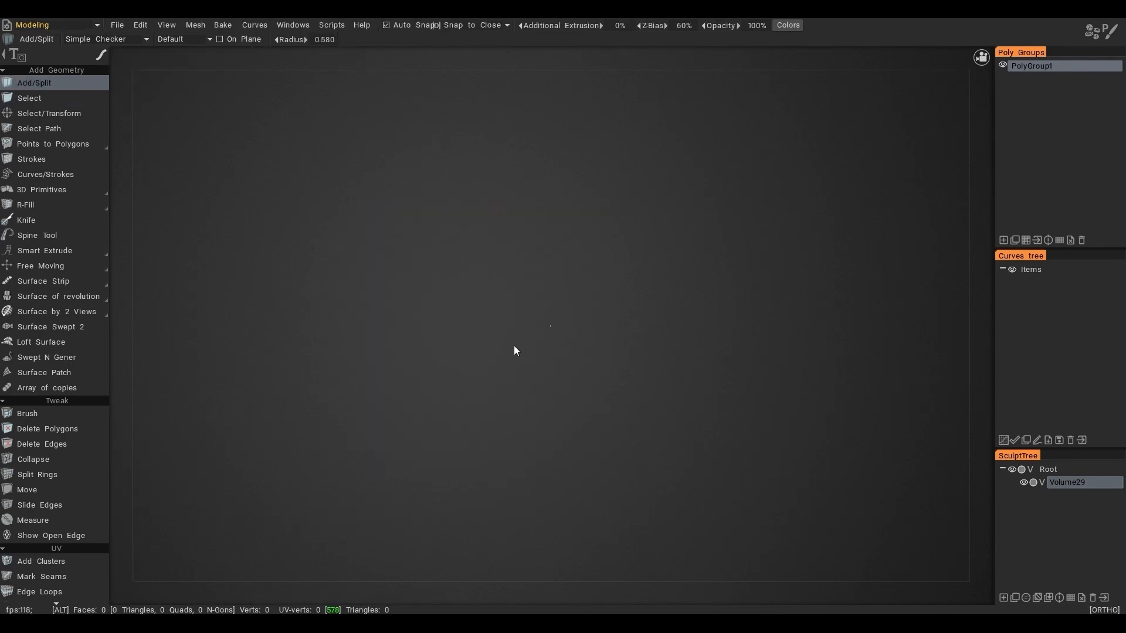
- Assign Points to Polygons to QuickAccess slot 1 and Select/Transform to slot 2
{"action": "key", "text": "space"}
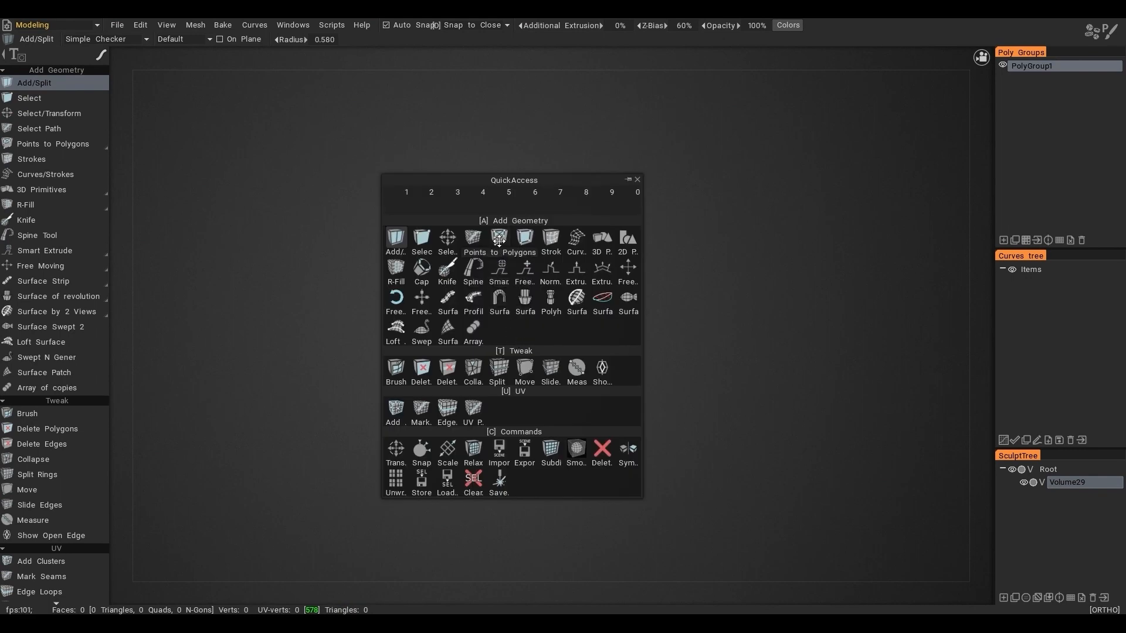
{"action": "left_click_drag", "start_coordinate": [461, 213], "coordinate": [409, 209]}
{"action": "key", "text": "space"}
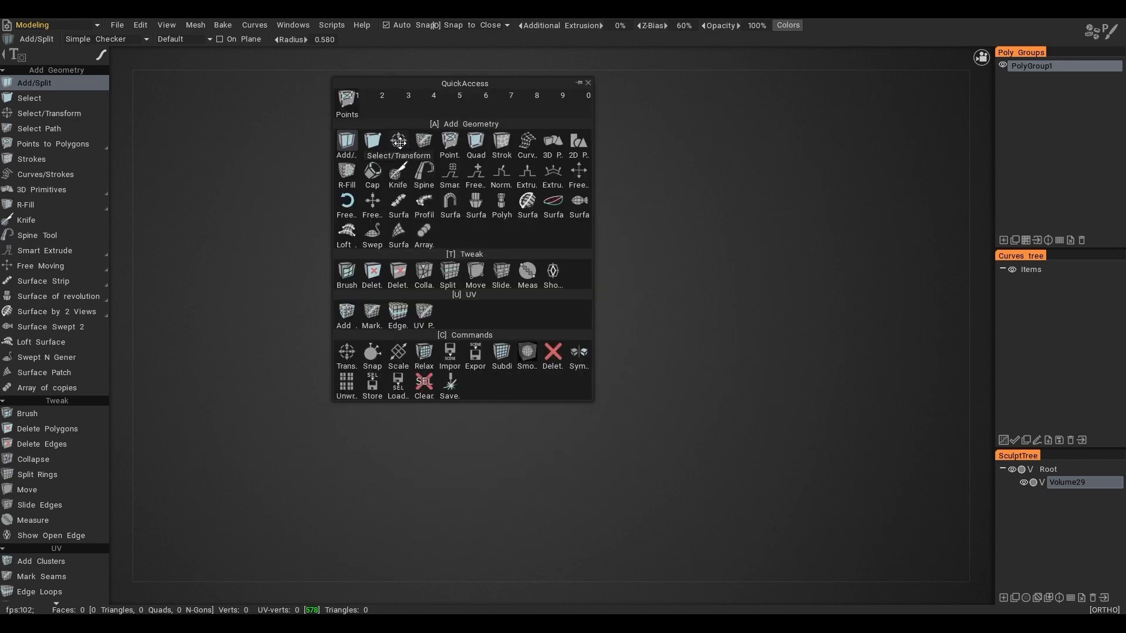
{"action": "left_click_drag", "start_coordinate": [372, 103], "coordinate": [372, 102]}
{"action": "key", "text": "space"}
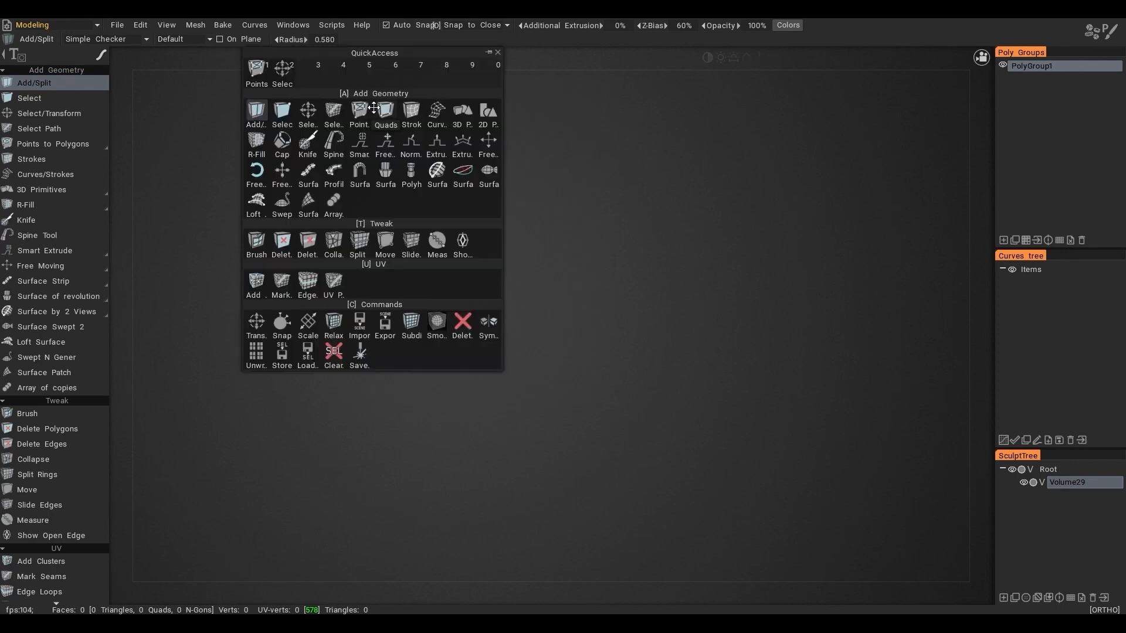
{"action": "key", "text": "space"}
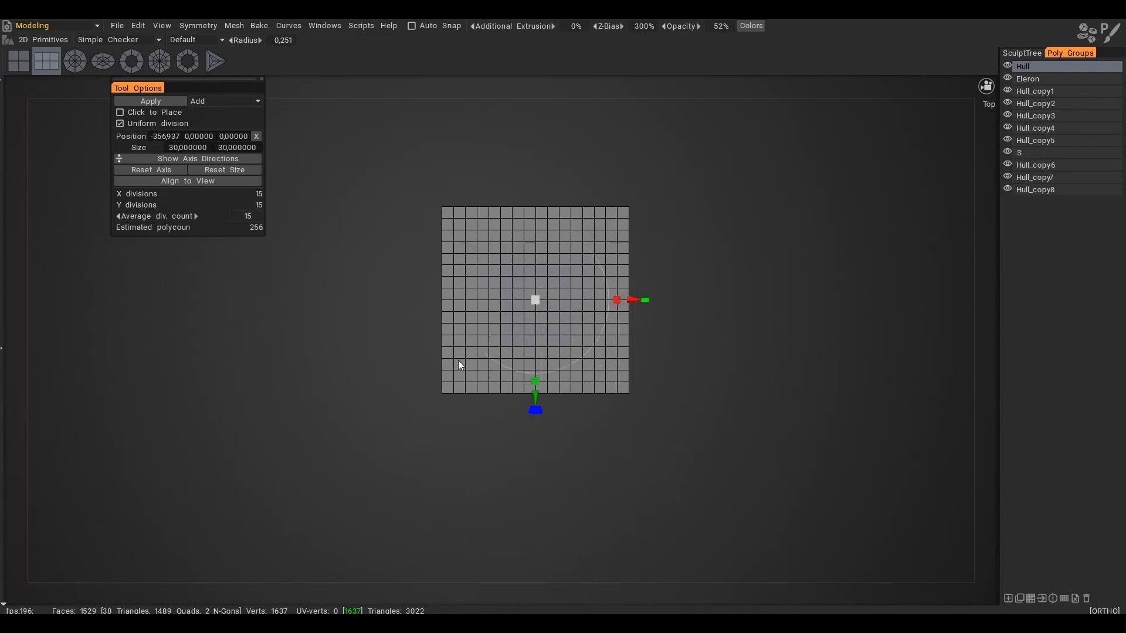
- Raise the plane primitive's division count for an 18 by 18 face grid and create the plane
{"action": "left_click_drag", "start_coordinate": [178, 217], "coordinate": [191, 217]}
{"action": "scroll", "coordinate": [456, 234], "scroll_direction": "up", "scroll_amount": 3}
{"action": "left_click", "coordinate": [150, 102]}
- Delete every second face in every second row of the plane with Delete Polygons to cut a grating of square holes
{"action": "key", "text": "space"}
{"action": "left_click", "coordinate": [431, 350]}
{"action": "left_click", "coordinate": [428, 387]}
{"action": "left_click", "coordinate": [428, 424]}
{"action": "left_click", "coordinate": [464, 424]}
{"action": "left_click", "coordinate": [464, 387]}
{"action": "left_click", "coordinate": [464, 350]}
{"action": "left_click", "coordinate": [464, 312]}
{"action": "left_click", "coordinate": [464, 275]}
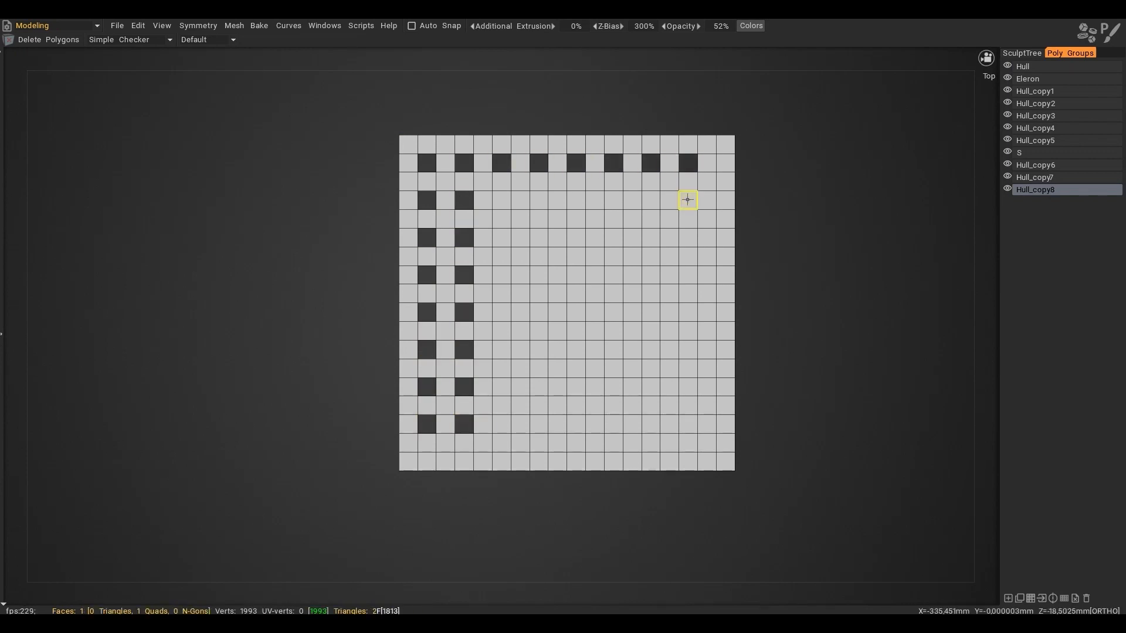
{"action": "left_click", "coordinate": [688, 201]}
{"action": "left_click", "coordinate": [651, 201]}
{"action": "left_click", "coordinate": [614, 201]}
{"action": "left_click", "coordinate": [539, 239]}
{"action": "left_click", "coordinate": [576, 238]}
{"action": "left_click", "coordinate": [614, 238]}
{"action": "left_click", "coordinate": [651, 238]}
{"action": "left_click", "coordinate": [688, 238]}
{"action": "left_click", "coordinate": [688, 275]}
{"action": "left_click", "coordinate": [651, 275]}
{"action": "left_click", "coordinate": [614, 276]}
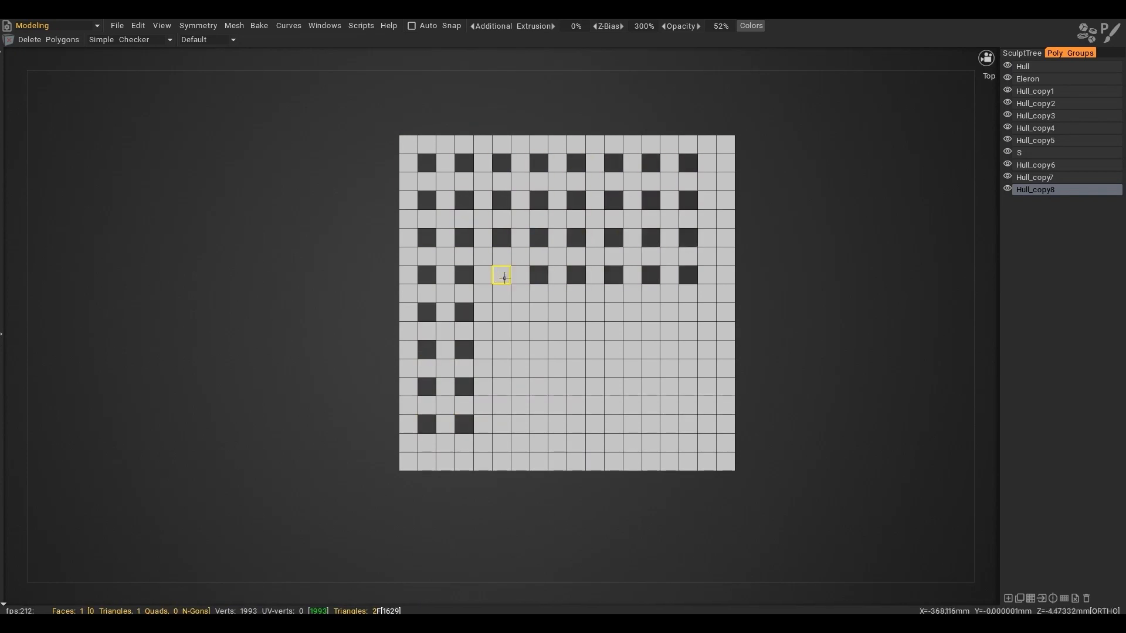
{"action": "left_click", "coordinate": [613, 351]}
{"action": "left_click", "coordinate": [576, 350]}
{"action": "left_click", "coordinate": [539, 350]}
{"action": "left_click", "coordinate": [501, 350]}
{"action": "left_click", "coordinate": [502, 387]}
{"action": "left_click", "coordinate": [539, 387]}
{"action": "left_click", "coordinate": [613, 387]}
{"action": "left_click", "coordinate": [688, 387]}
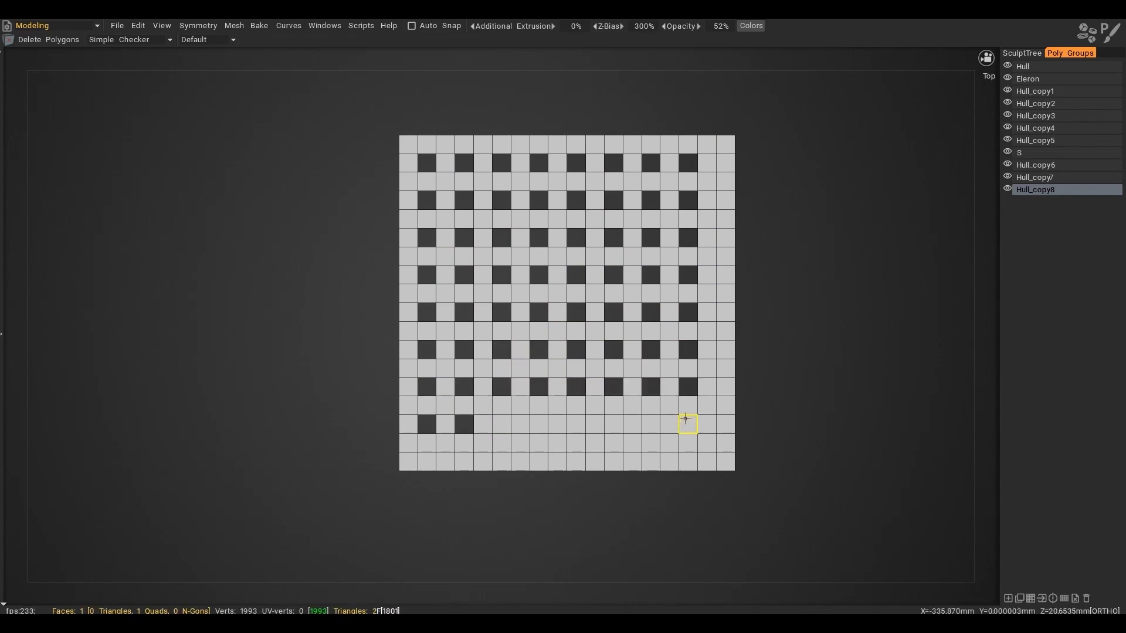
{"action": "key", "text": "space"}
{"action": "left_click", "coordinate": [734, 219]}
{"action": "mouse_move", "coordinate": [669, 488]}
{"action": "left_mouse_down", "text": "alt"}
{"action": "mouse_move", "coordinate": [734, 397]}
{"action": "mouse_move", "coordinate": [672, 394]}
{"action": "mouse_move", "coordinate": [623, 365]}
{"action": "mouse_move", "coordinate": [663, 381]}
{"action": "mouse_move", "coordinate": [603, 329]}
{"action": "left_mouse_up", "text": "alt"}
- Switch to the Sculpt room and show poly objects there
{"action": "left_click", "coordinate": [55, 26]}
{"action": "left_click", "coordinate": [56, 87]}
{"action": "left_click", "coordinate": [158, 25]}
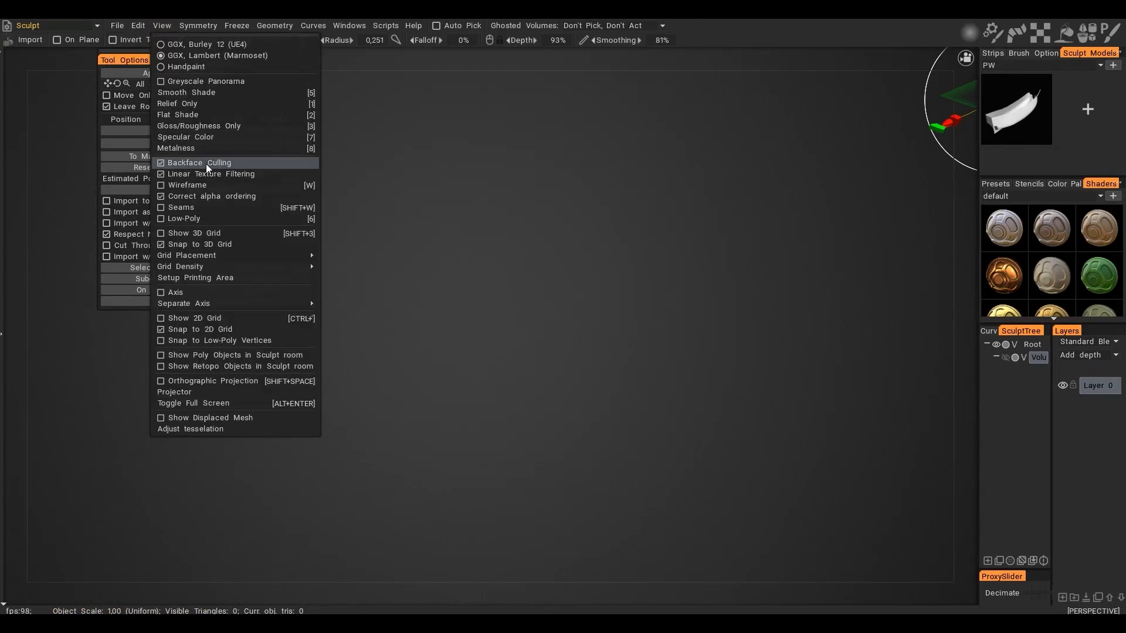
{"action": "left_click", "coordinate": [163, 358]}
- Create a cylinder primitive about 134 high with a radius of about 28.28, lying lengthwise below the hull
{"action": "key", "text": "space"}
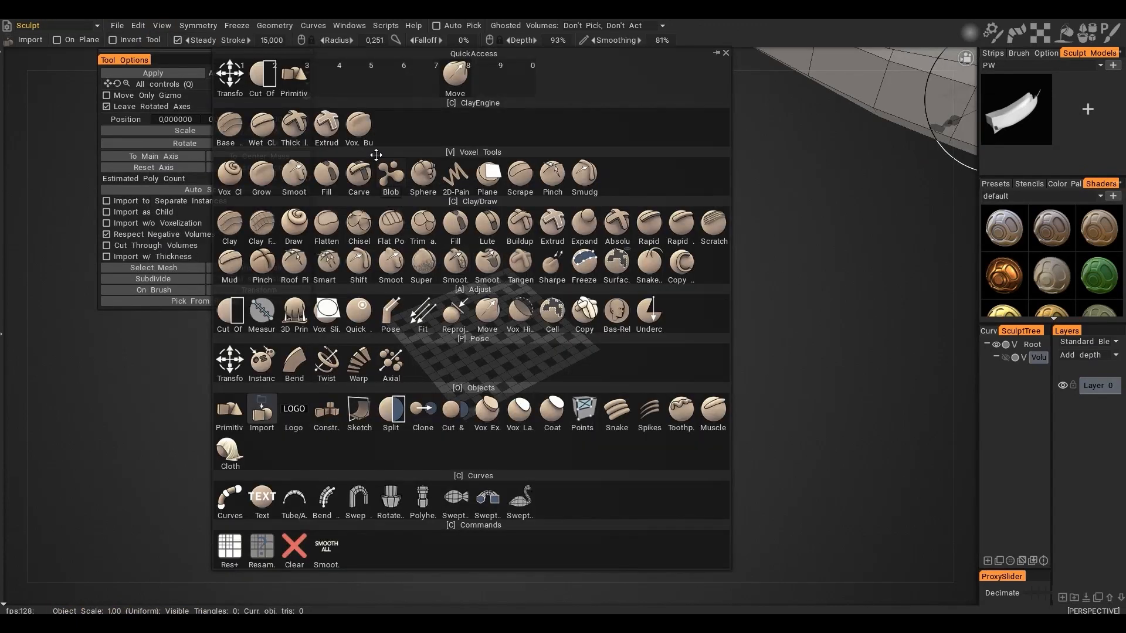
{"action": "left_click", "coordinate": [285, 80]}
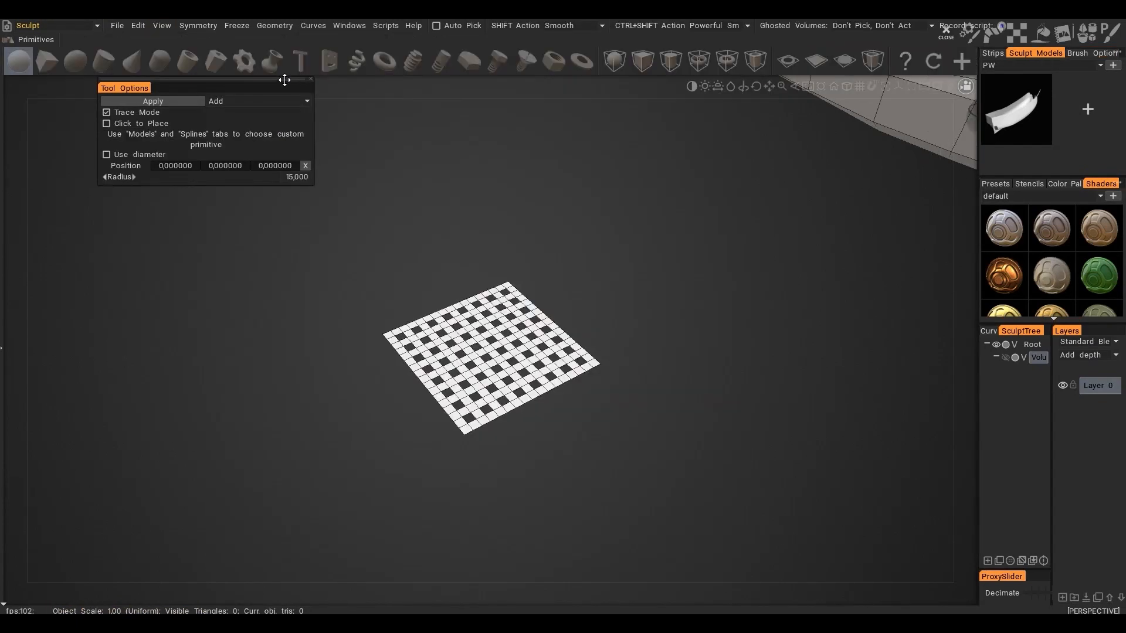
{"action": "left_click", "coordinate": [104, 62]}
{"action": "left_click_drag", "start_coordinate": [509, 405], "coordinate": [509, 466]}
{"action": "left_click_drag", "start_coordinate": [575, 406], "coordinate": [746, 406]}
{"action": "left_click_drag", "start_coordinate": [587, 406], "coordinate": [522, 406]}
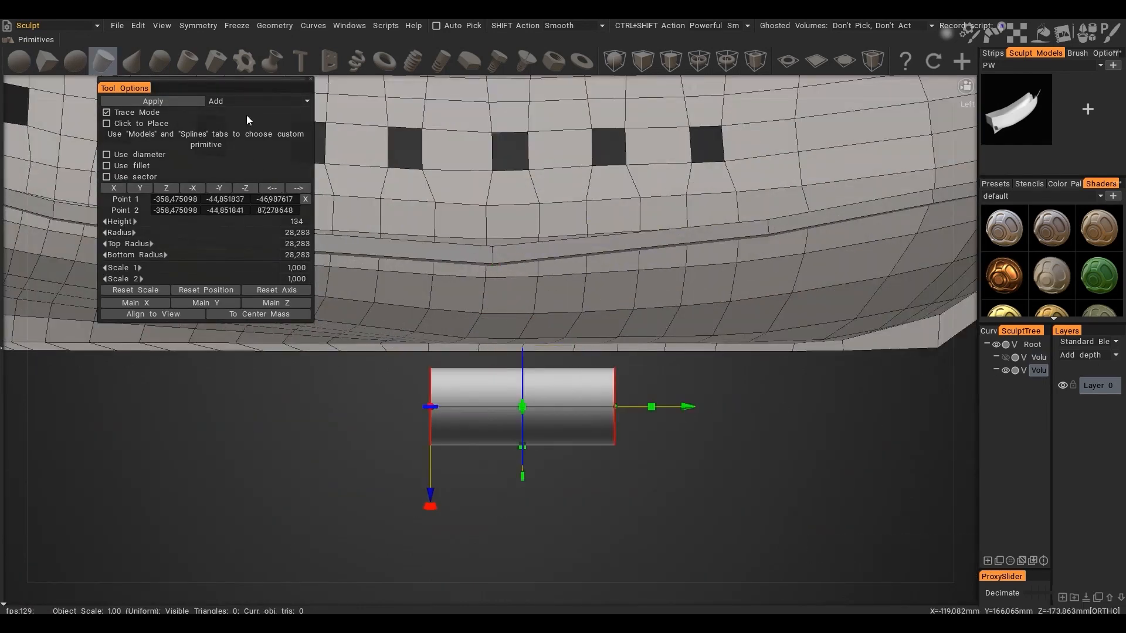
{"action": "left_click", "coordinate": [153, 101]}
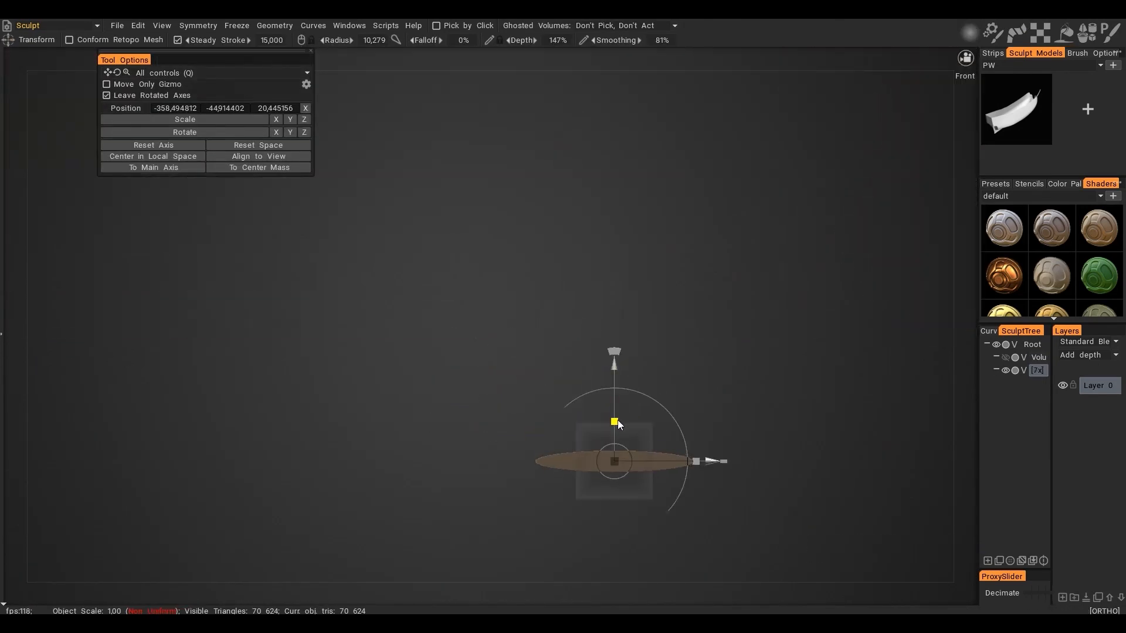
- Flatten the cylinder and raise it until its curved top sits just beneath the perforated plane
{"action": "left_click_drag", "start_coordinate": [617, 420], "coordinate": [645, 398], "text": "alt"}
{"action": "left_click_drag", "start_coordinate": [736, 303], "coordinate": [696, 187], "text": "alt"}
{"action": "left_click_drag", "start_coordinate": [647, 246], "coordinate": [646, 263]}
{"action": "left_click_drag", "start_coordinate": [647, 263], "coordinate": [646, 266]}
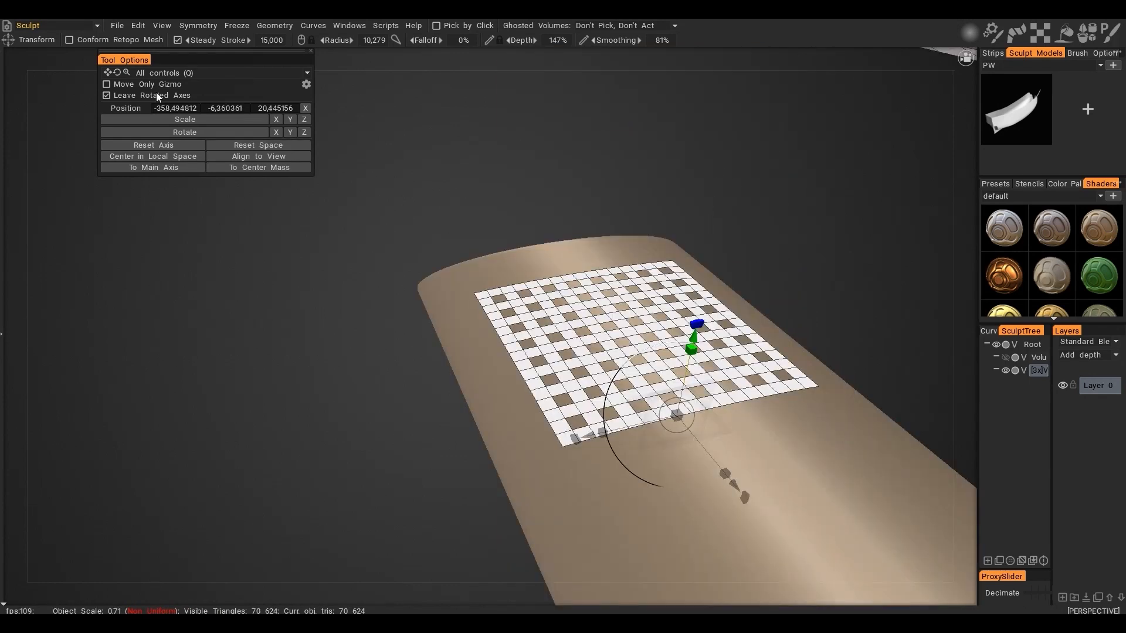
- Return to the Modeling room and snap all the grating's vertices onto the flattened cylinder's curved surface
{"action": "left_click", "coordinate": [100, 24]}
{"action": "left_click", "coordinate": [37, 130]}
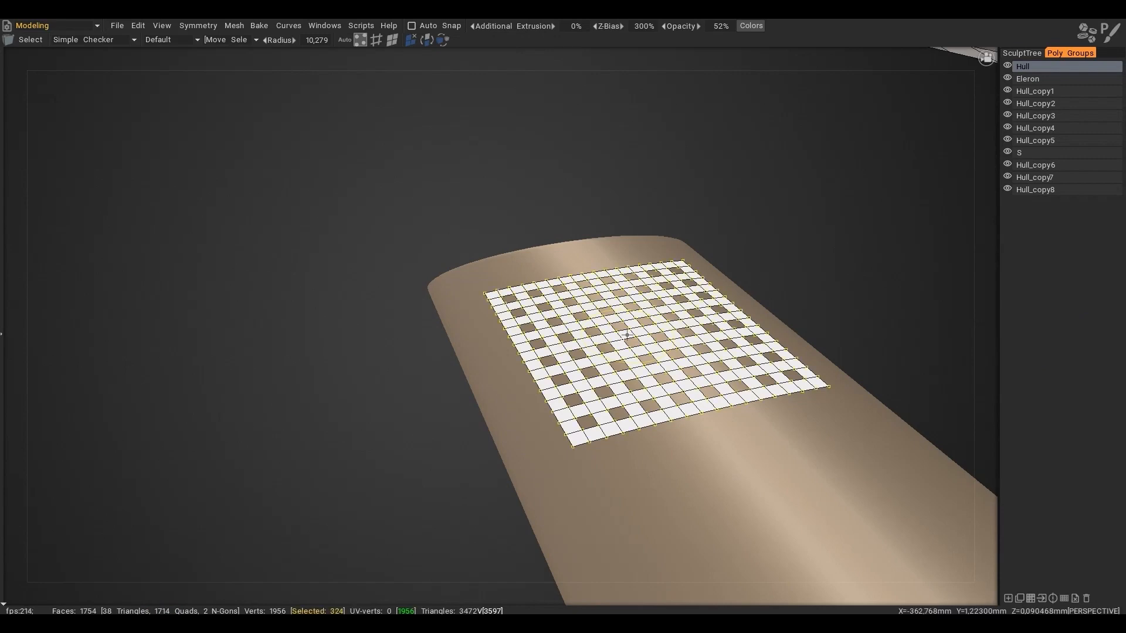
{"action": "key", "text": "space"}
{"action": "left_click", "coordinate": [753, 458]}
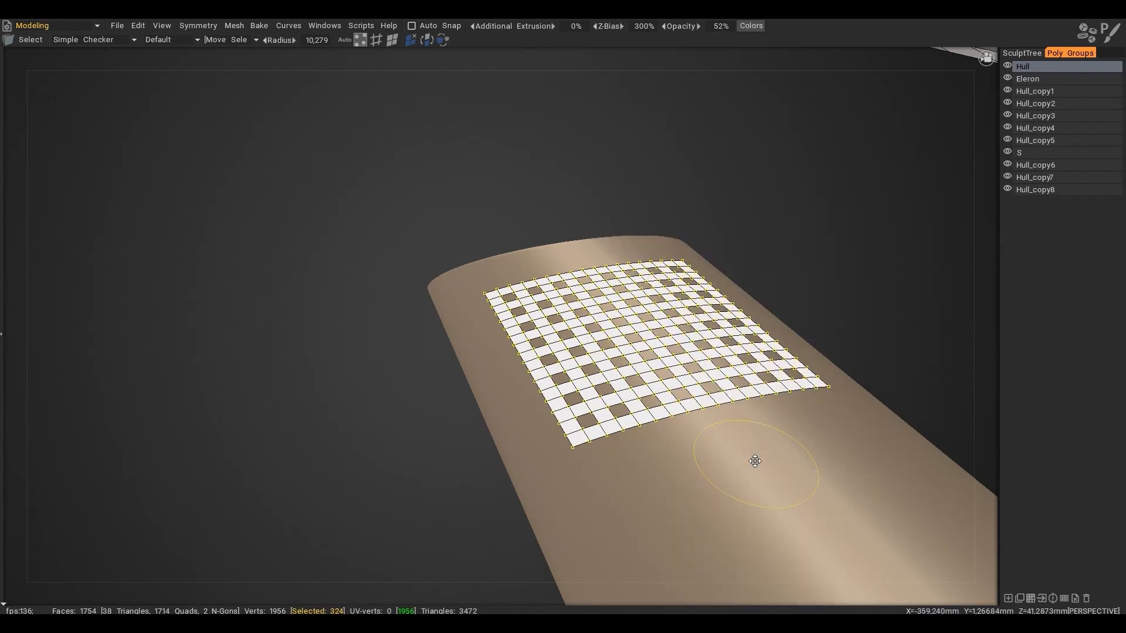
{"action": "mouse_move", "coordinate": [754, 461]}
{"action": "left_mouse_down", "text": "alt"}
{"action": "mouse_move", "coordinate": [684, 388]}
{"action": "mouse_move", "coordinate": [748, 430]}
{"action": "mouse_move", "coordinate": [666, 396]}
{"action": "mouse_move", "coordinate": [717, 431]}
{"action": "mouse_move", "coordinate": [780, 405]}
{"action": "left_mouse_up", "text": "alt"}
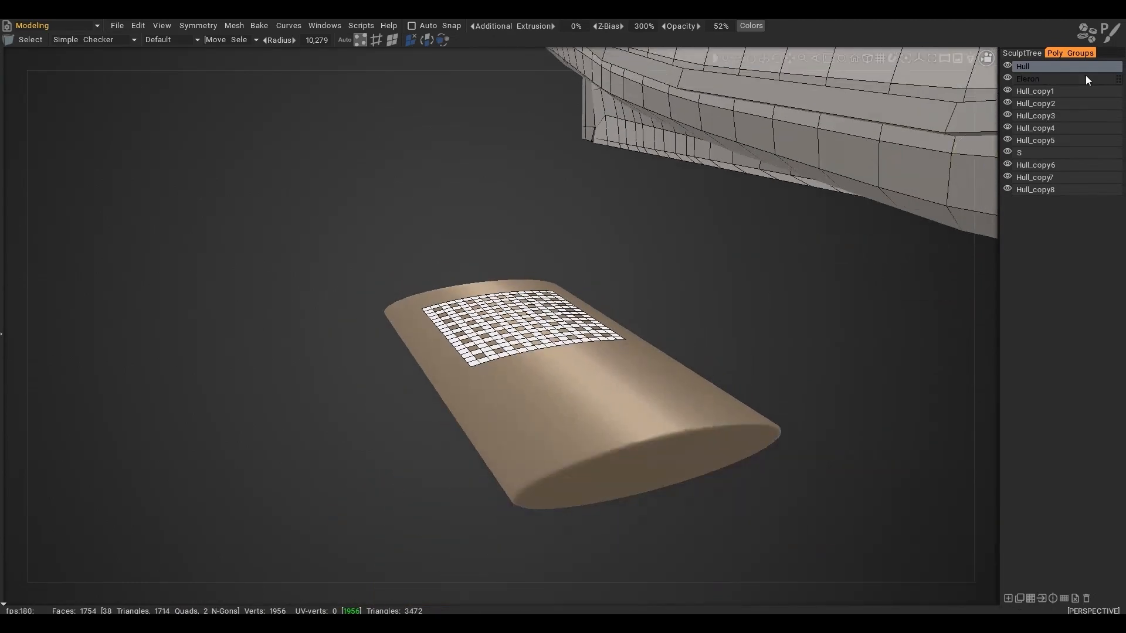
- Hide the flattened cylinder volume in the SculptTree so only the curved grating remains
{"action": "left_click", "coordinate": [1032, 53]}
{"action": "left_click", "coordinate": [1027, 92]}
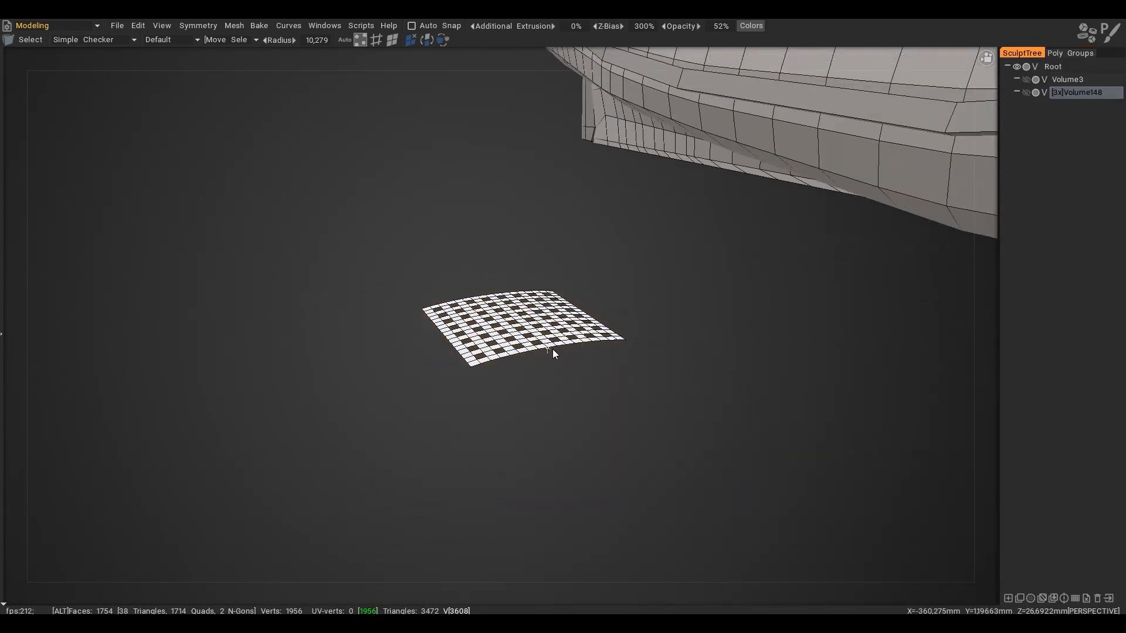
{"action": "scroll", "coordinate": [554, 353], "scroll_direction": "up", "scroll_amount": 4}
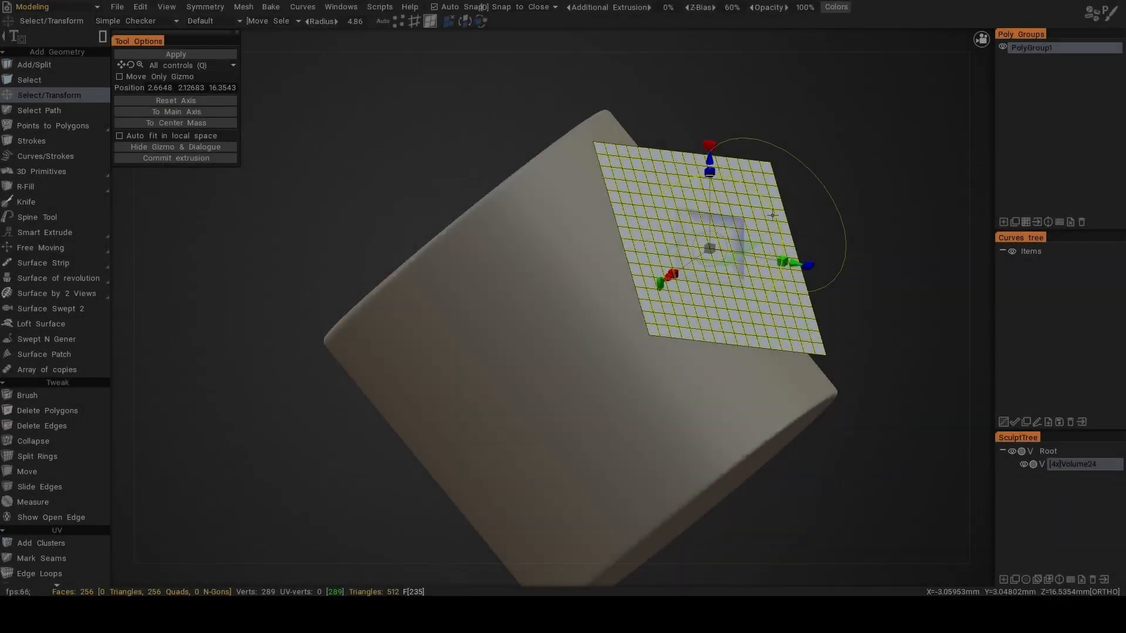
- Extrude the curved grating's open edges downward to give it thickness, and raise the lowest border strip slightly
{"action": "left_click_drag", "start_coordinate": [646, 293], "coordinate": [616, 327], "text": "alt"}
{"action": "key", "text": "space"}
{"action": "key", "text": "Escape"}
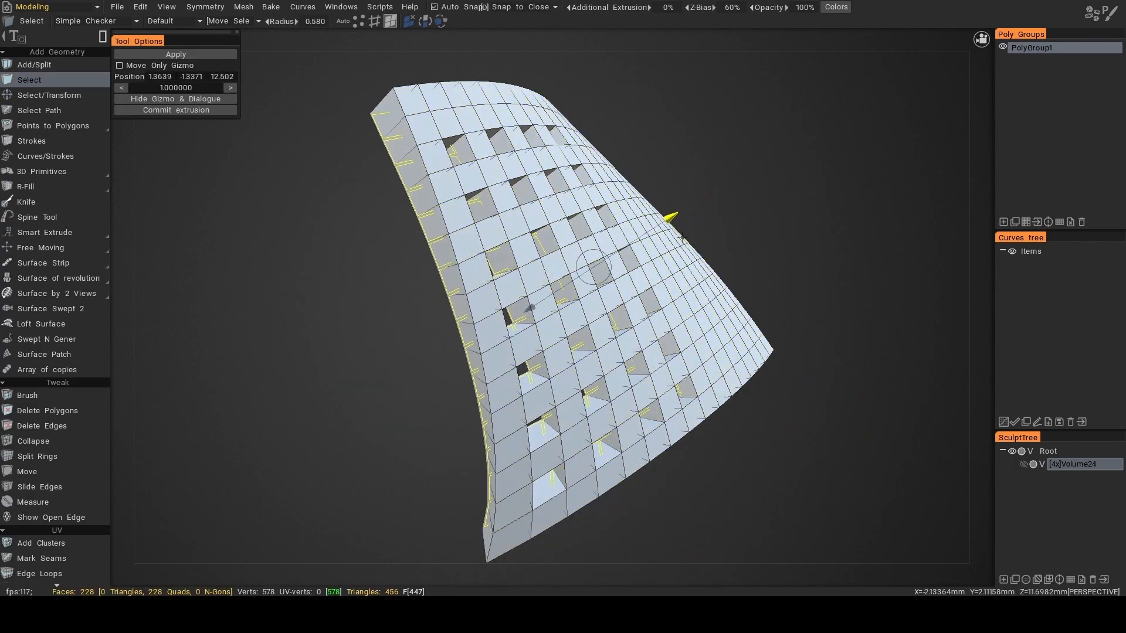
{"action": "left_click_drag", "start_coordinate": [676, 254], "coordinate": [546, 280], "text": "alt"}
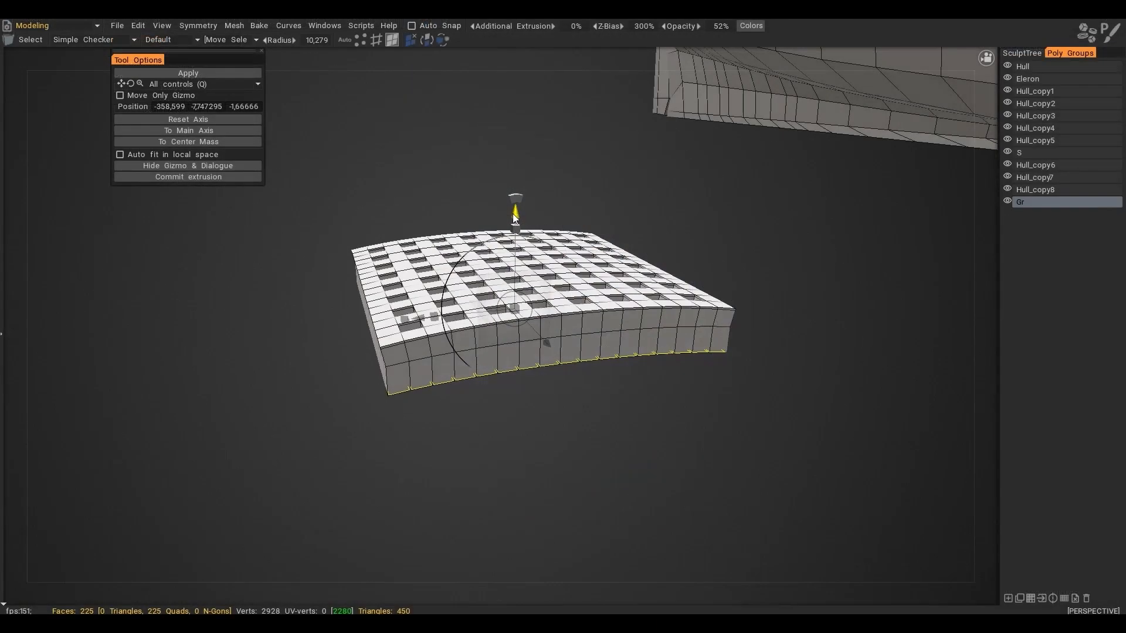
{"action": "left_click_drag", "start_coordinate": [515, 218], "coordinate": [515, 212]}
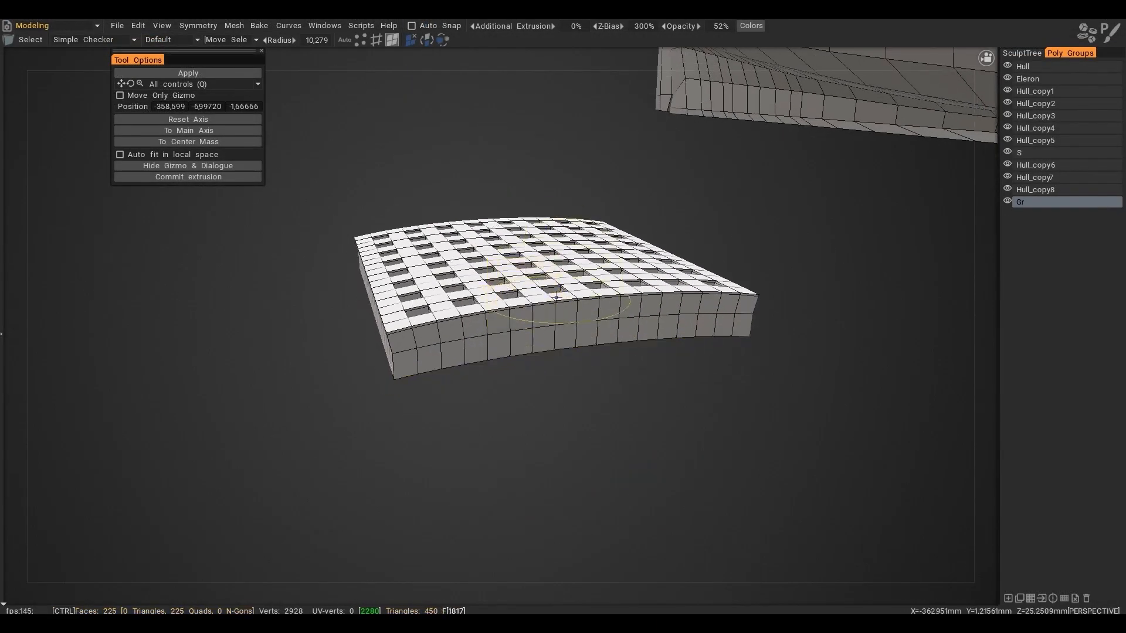
- Select the ring of lower side faces around the grating and extrude it outward into a narrow flange
{"action": "key", "text": "space"}
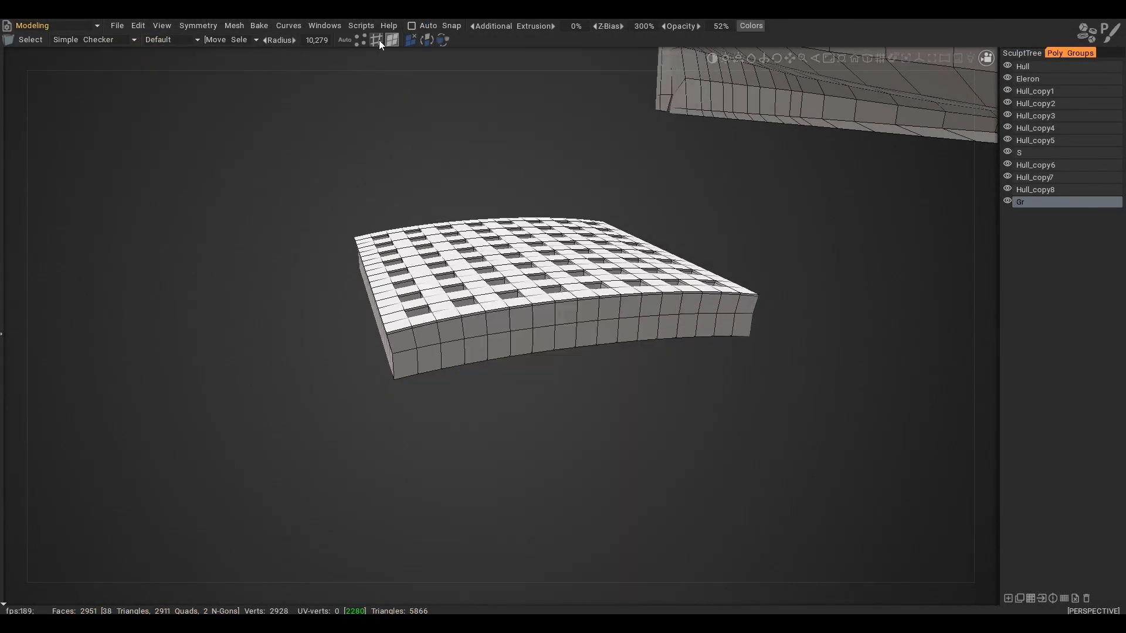
{"action": "key", "text": "r"}
{"action": "left_click", "coordinate": [392, 41]}
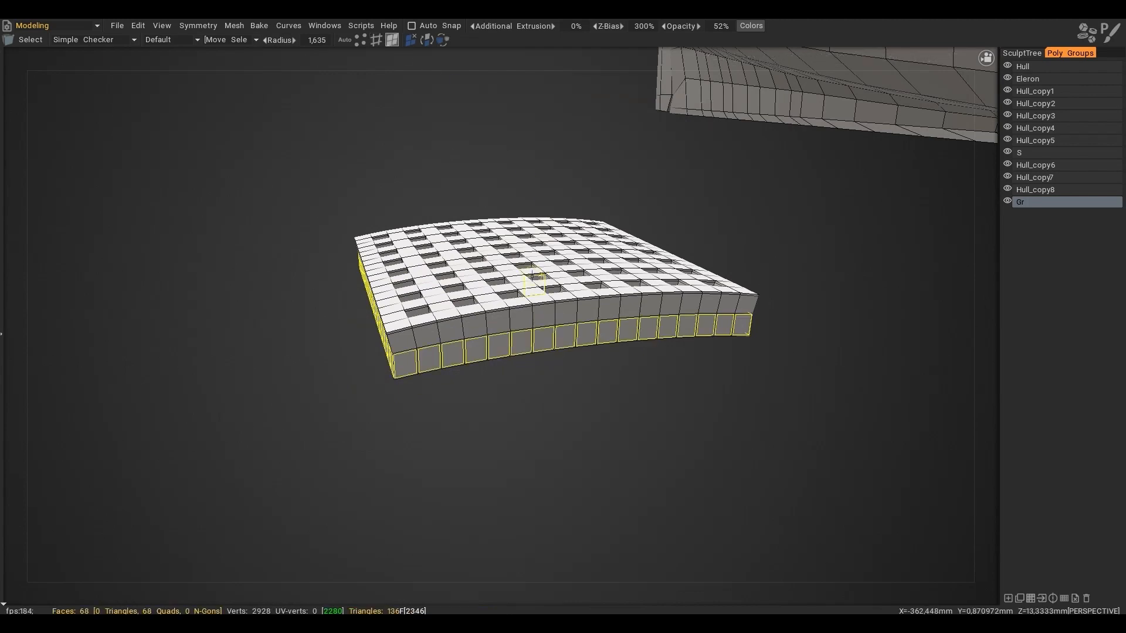
{"action": "key", "text": "e"}
{"action": "left_click_drag", "start_coordinate": [525, 284], "coordinate": [535, 287]}
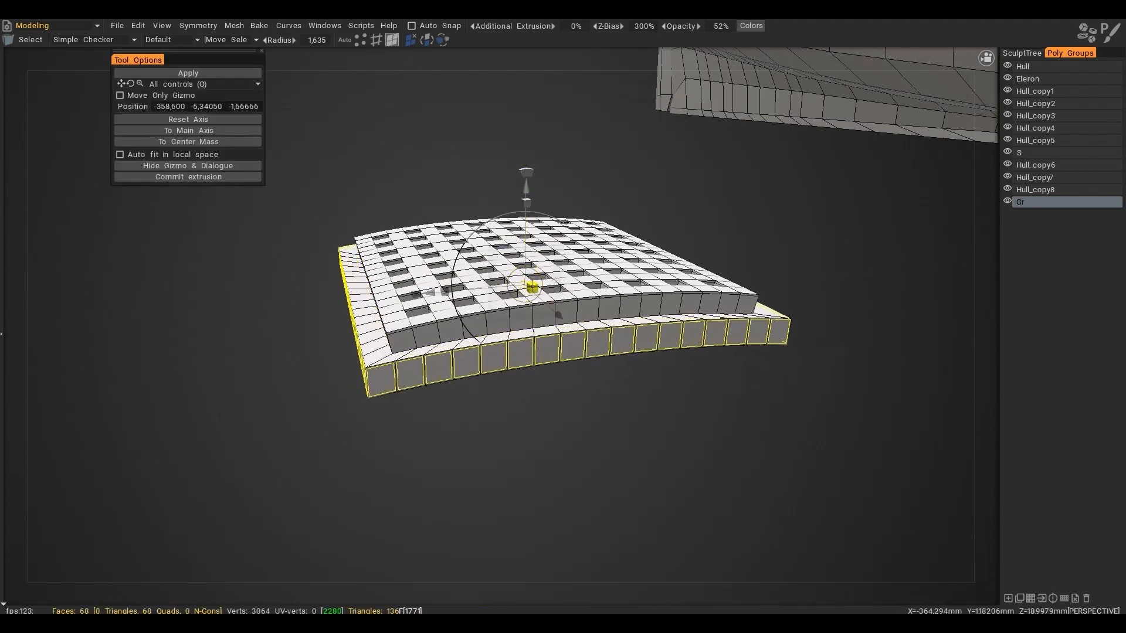
{"action": "left_click_drag", "start_coordinate": [534, 288], "coordinate": [510, 317], "text": "alt"}
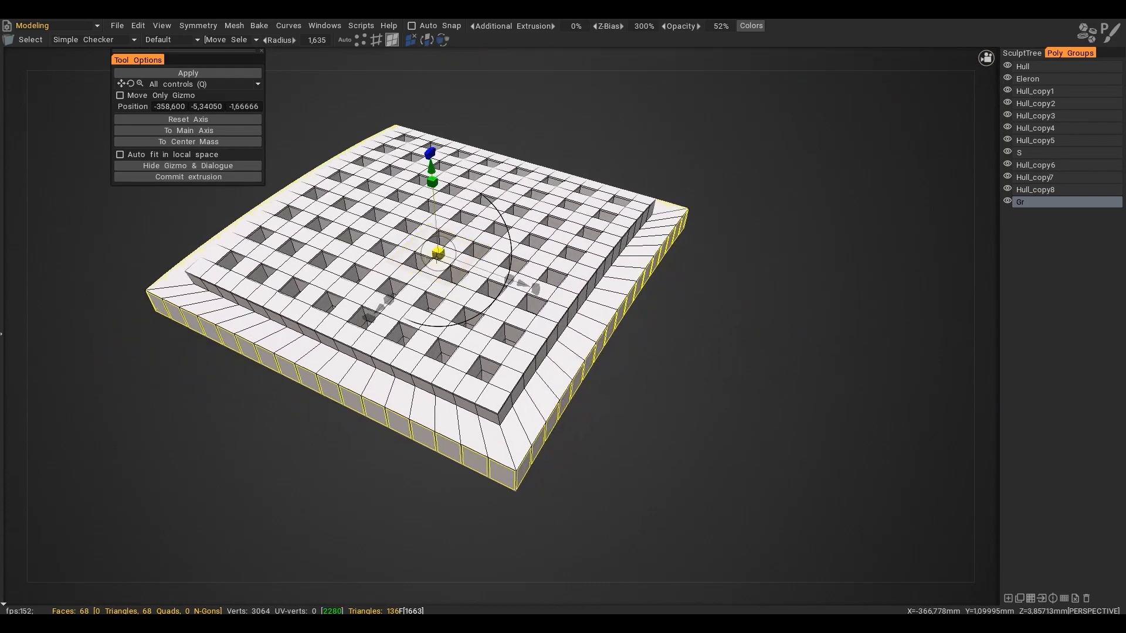
{"action": "left_click_drag", "start_coordinate": [438, 253], "coordinate": [435, 252]}
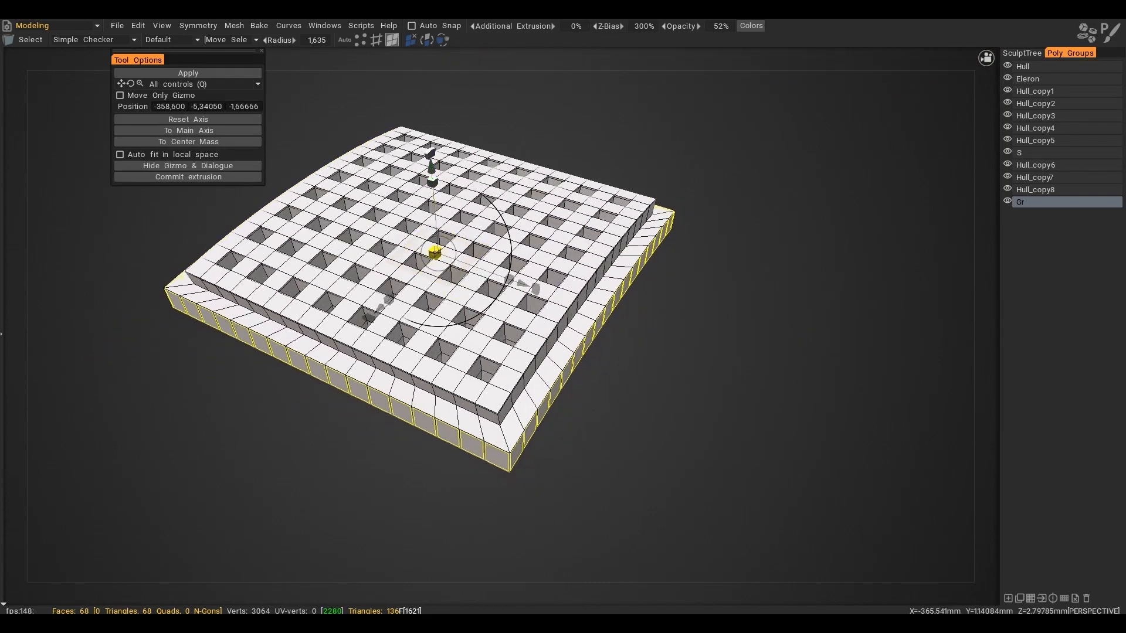
- In the front view, isolate the selection of the frame's bottom border edges, flatten them vertically and lower them slightly
{"action": "right_click_drag", "start_coordinate": [435, 252], "coordinate": [534, 294], "text": "alt"}
{"action": "left_click_drag", "start_coordinate": [535, 293], "coordinate": [388, 246], "text": "alt"}
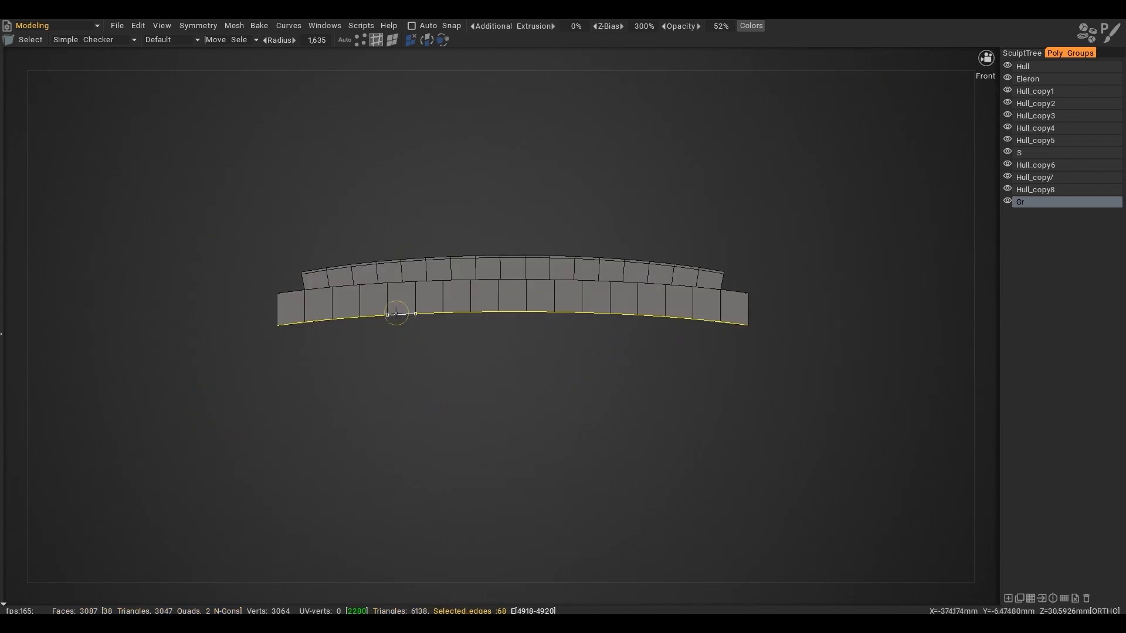
{"action": "left_click_drag", "start_coordinate": [221, 389], "coordinate": [776, 319], "text": "ctrl"}
{"action": "left_click_drag", "start_coordinate": [817, 220], "coordinate": [414, 288], "text": "ctrl"}
{"action": "left_click_drag", "start_coordinate": [243, 212], "coordinate": [405, 296], "text": "ctrl"}
{"action": "key", "text": "q"}
{"action": "left_click_drag", "start_coordinate": [513, 224], "coordinate": [513, 279]}
{"action": "left_click_drag", "start_coordinate": [514, 209], "coordinate": [515, 218]}
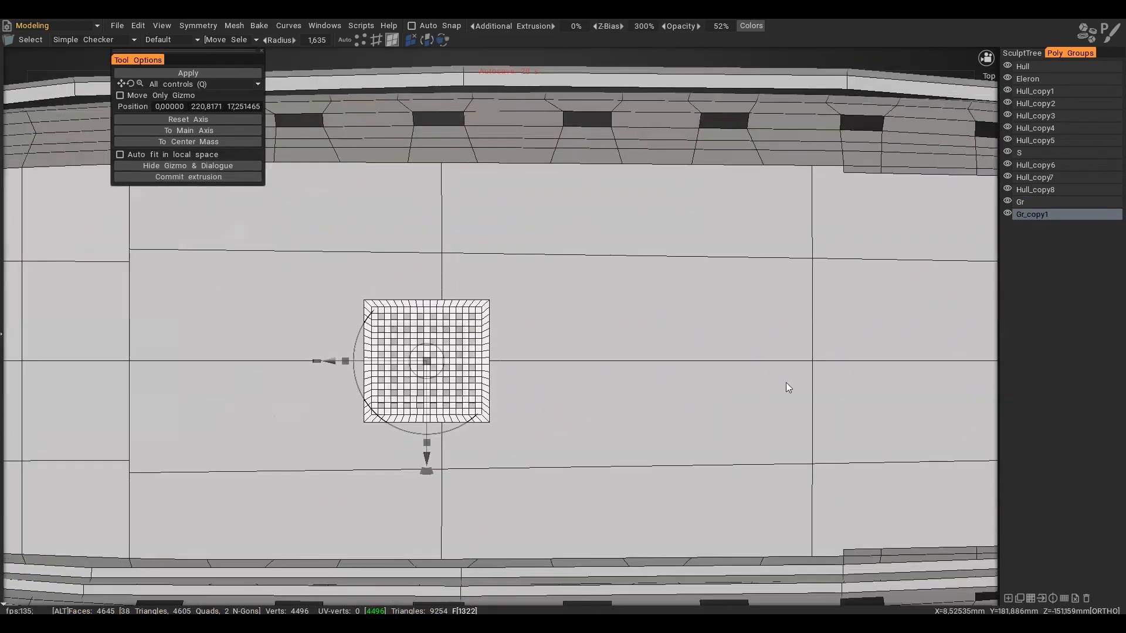
- Place a Z-axis symmetry plane near the inner edge of the Gr_copy1 frame and mirror the grating into a longer one
{"action": "right_click_drag", "start_coordinate": [787, 387], "coordinate": [649, 317], "text": "alt"}
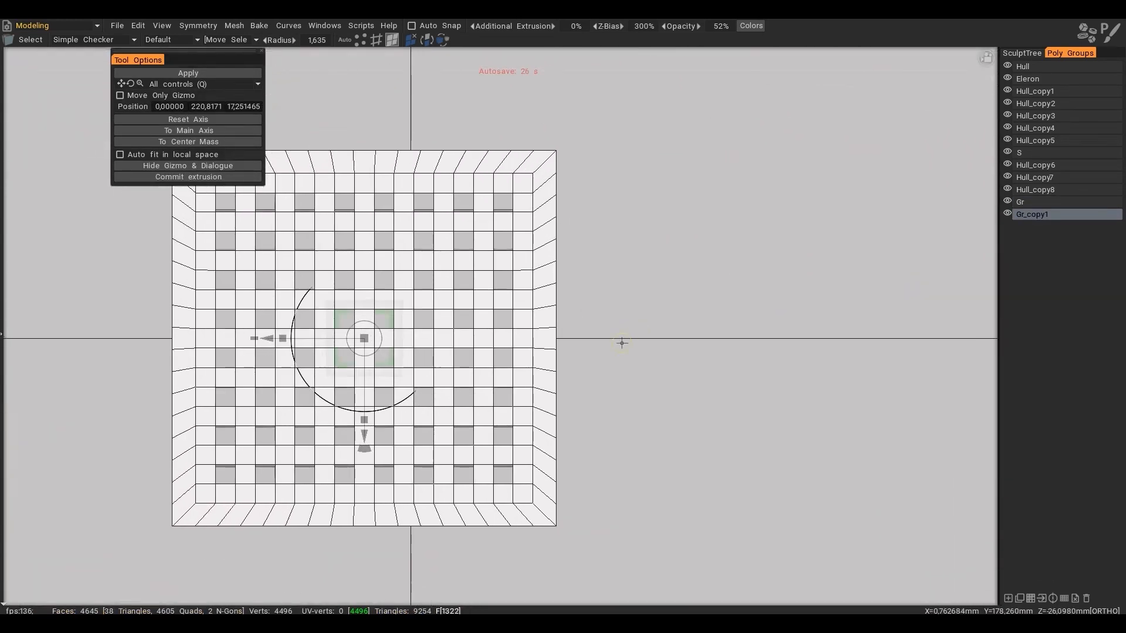
{"action": "key", "text": "s"}
{"action": "left_click", "coordinate": [463, 371]}
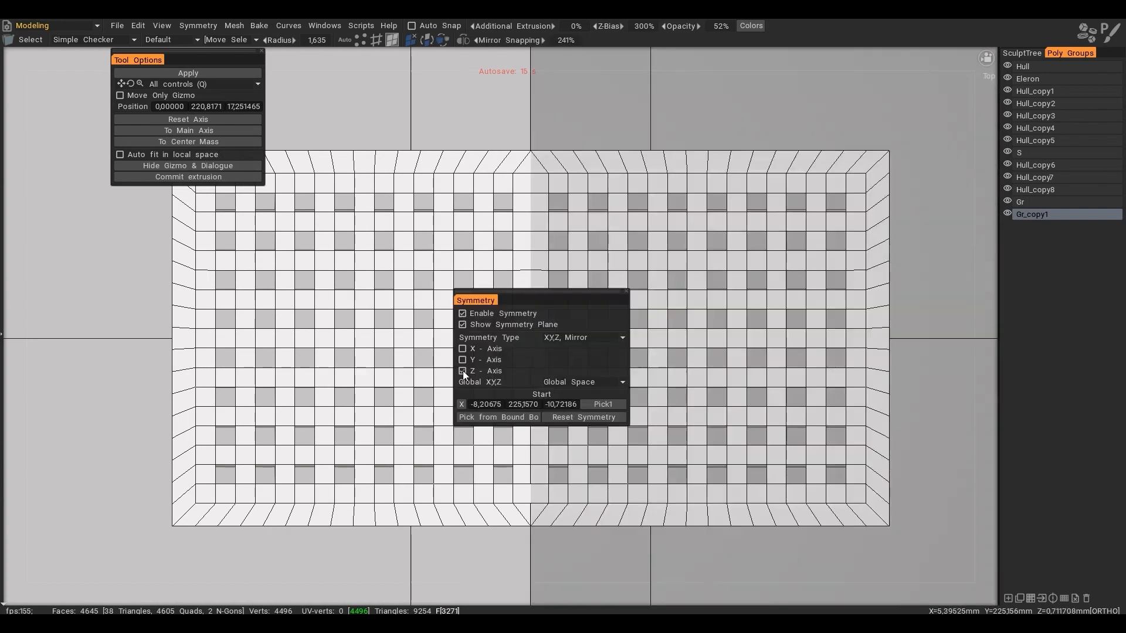
{"action": "left_click_drag", "start_coordinate": [730, 319], "coordinate": [577, 264], "text": "alt"}
{"action": "key", "text": "KP_5"}
{"action": "right_click_drag", "start_coordinate": [578, 264], "coordinate": [596, 302], "text": "alt"}
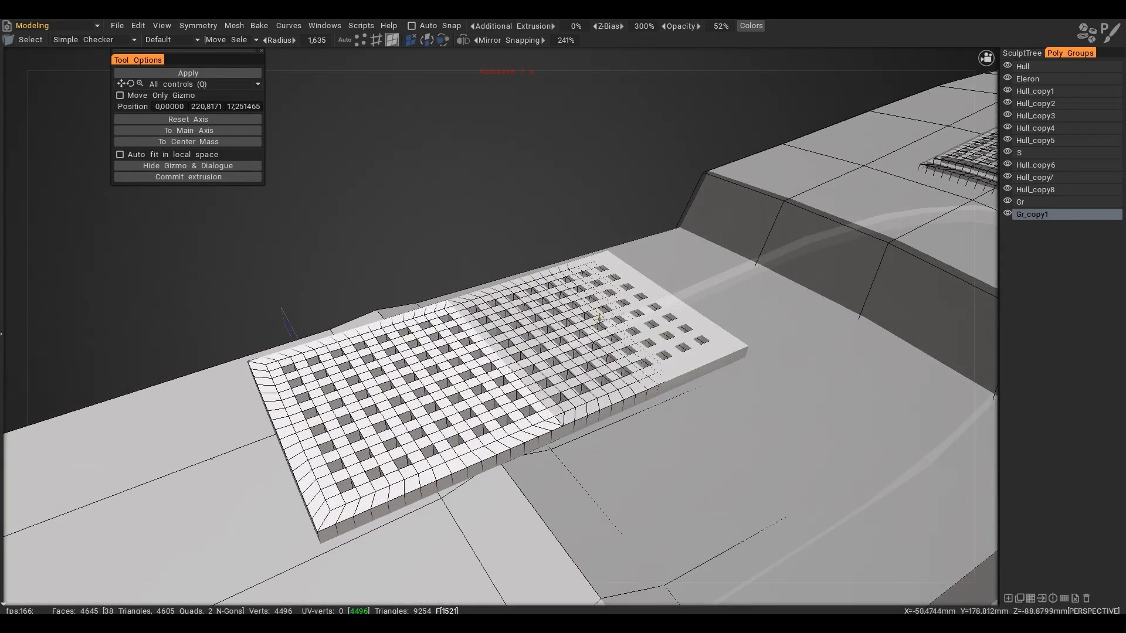
{"action": "right_click_drag", "start_coordinate": [692, 336], "coordinate": [638, 325], "text": "alt"}
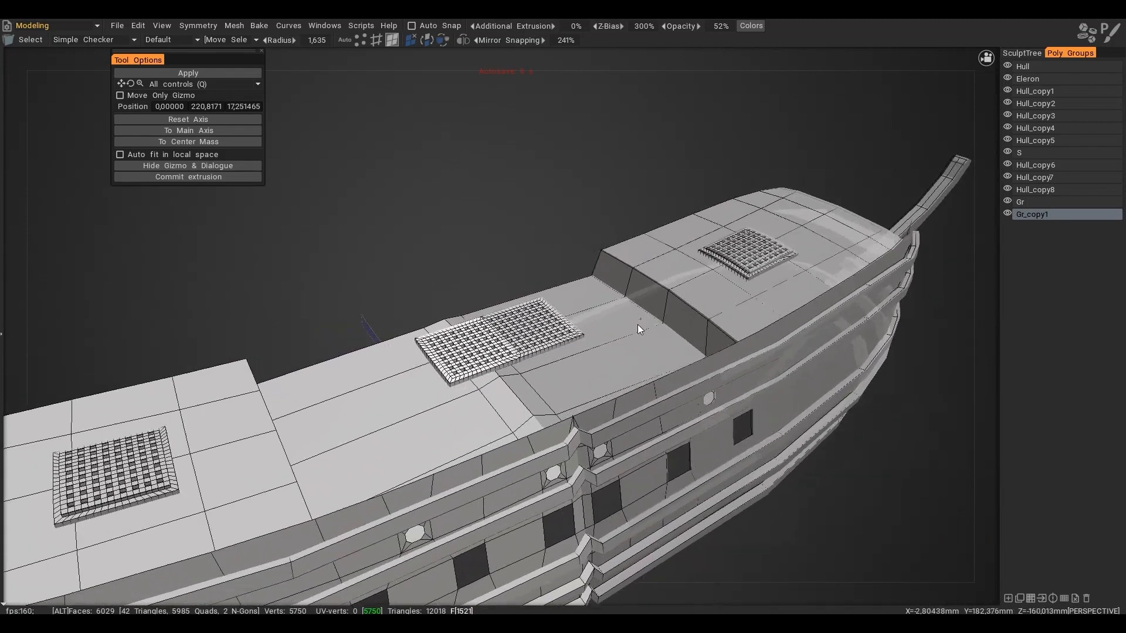
- Reset the symmetry settings and review the lengthened grating on the ship's deck in perspective
{"action": "key", "text": "s"}
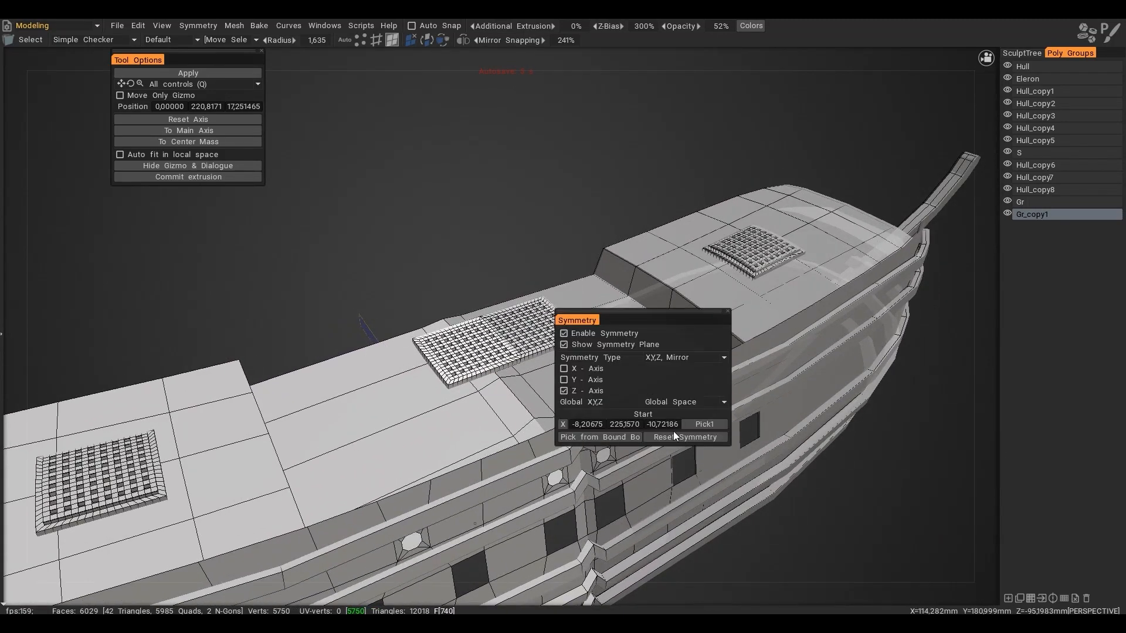
{"action": "left_click", "coordinate": [675, 434]}
{"action": "right_click_drag", "start_coordinate": [801, 318], "coordinate": [640, 311], "text": "alt"}
{"action": "mouse_move", "coordinate": [557, 343]}
{"action": "left_mouse_down", "text": "alt"}
{"action": "mouse_move", "coordinate": [404, 372]}
{"action": "mouse_move", "coordinate": [537, 344]}
{"action": "left_mouse_up", "text": "alt"}
{"action": "key", "text": "s"}
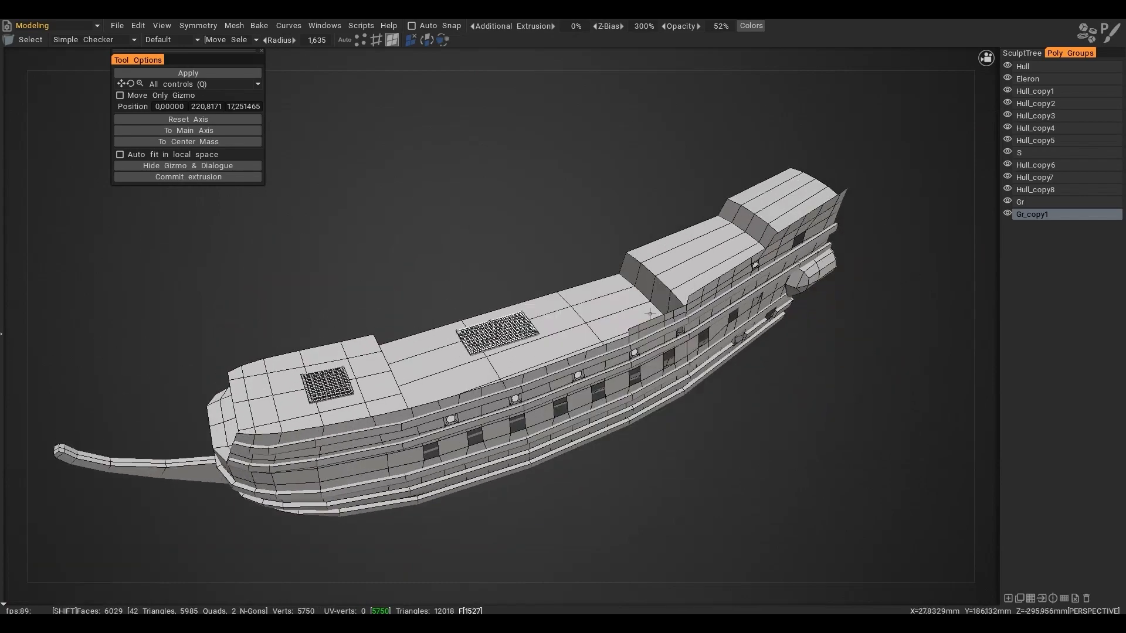
{"action": "key", "text": "KP_5"}
{"action": "key", "text": "KP_5"}
{"action": "left_click_drag", "start_coordinate": [590, 343], "coordinate": [602, 339], "text": "alt"}
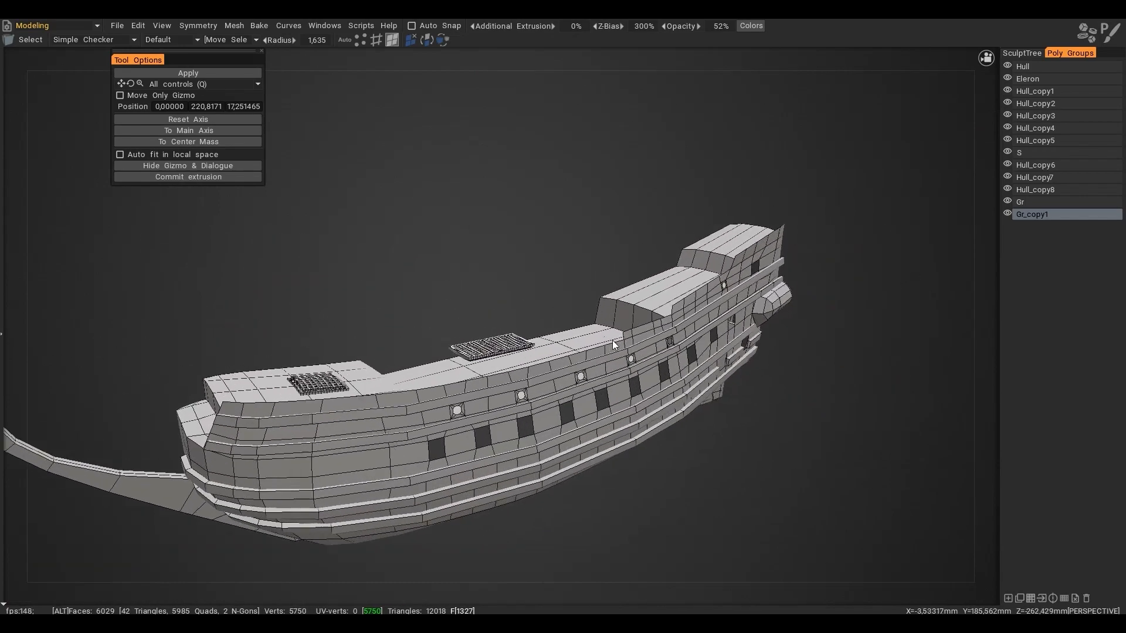
{"action": "right_click_drag", "start_coordinate": [612, 340], "coordinate": [583, 424], "text": "alt"}
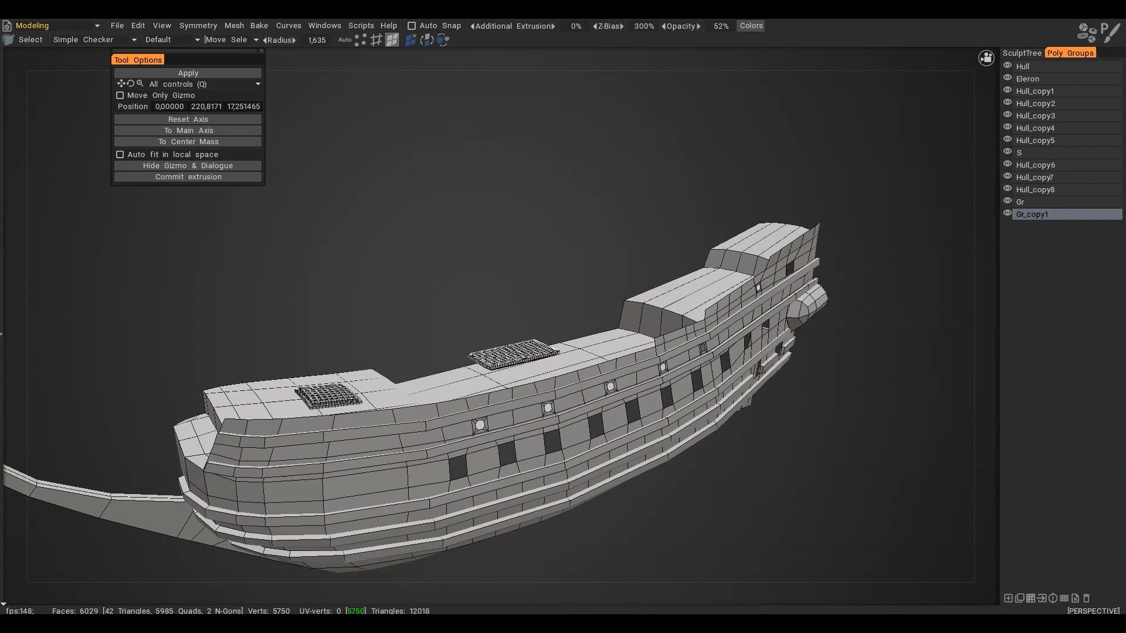
- From the top view, mirror the lengthened Gr_copy1 grating along the Z axis at its end frame edge and reset the symmetry
{"action": "key", "text": "KP_5"}
{"action": "key", "text": "KP_7"}
{"action": "right_click_drag", "start_coordinate": [475, 402], "coordinate": [846, 431], "text": "alt"}
{"action": "middle_click_drag", "start_coordinate": [846, 431], "coordinate": [756, 411], "text": "alt"}
{"action": "right_click_drag", "start_coordinate": [498, 384], "coordinate": [811, 383], "text": "alt"}
{"action": "middle_click_drag", "start_coordinate": [812, 383], "coordinate": [608, 368], "text": "alt"}
{"action": "right_click_drag", "start_coordinate": [605, 362], "coordinate": [603, 361], "text": "alt"}
{"action": "key", "text": "s"}
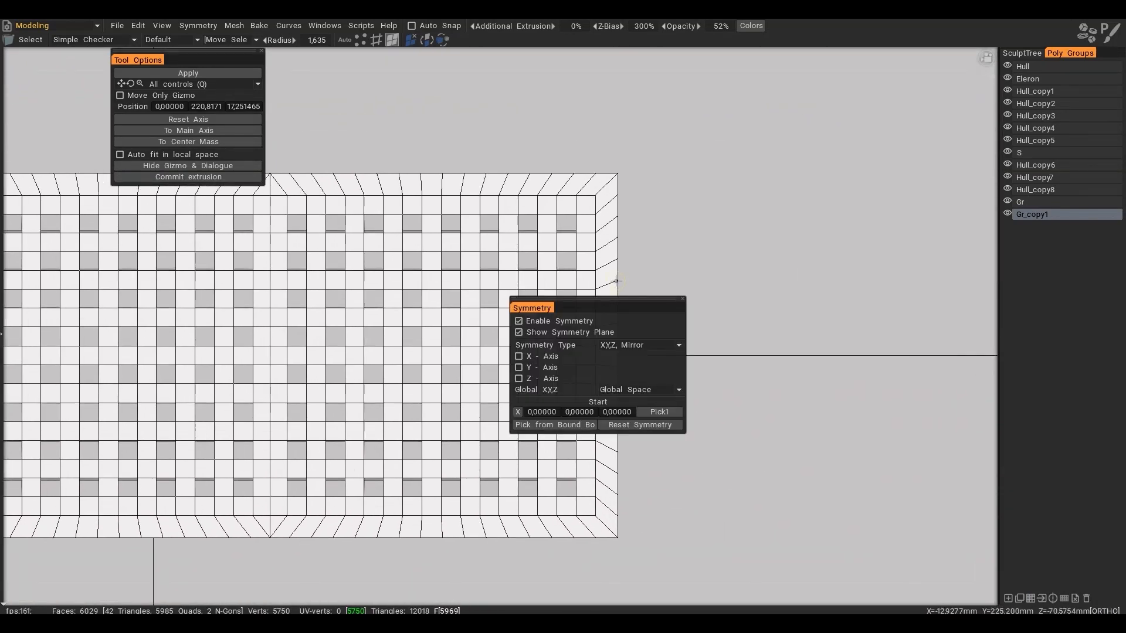
{"action": "key", "text": "s"}
{"action": "left_click", "coordinate": [545, 326]}
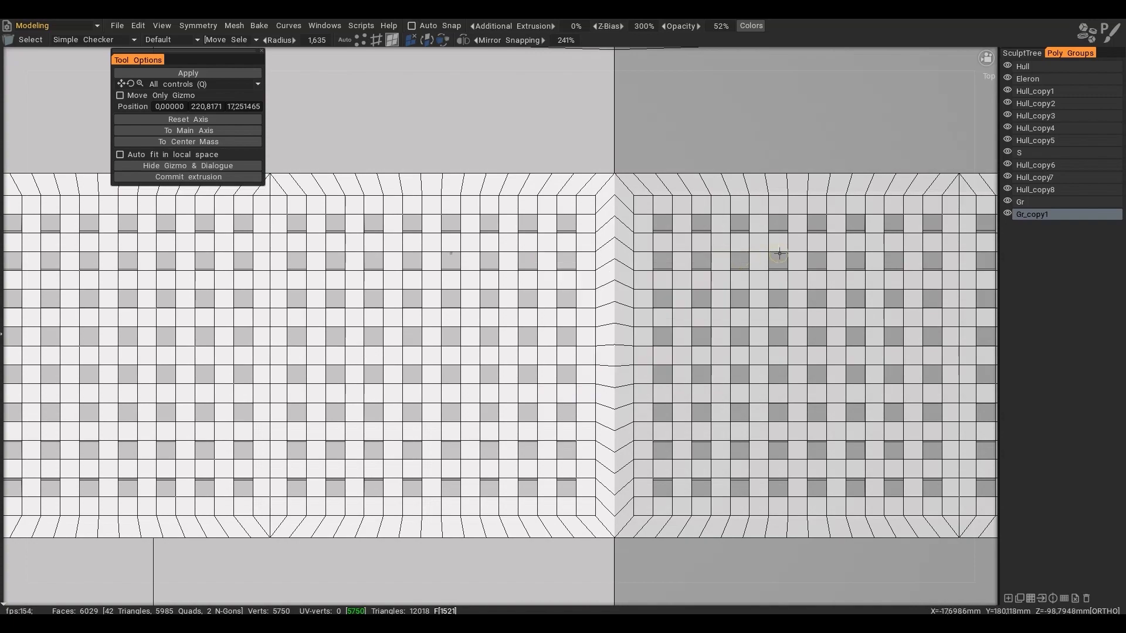
{"action": "key", "text": "s"}
{"action": "left_click", "coordinate": [687, 495]}
- Stretch the Gr_copy2 grating by moving its selected half and then its end section lengthwise, leaving plain bands between the grids
{"action": "right_click_drag", "start_coordinate": [817, 379], "coordinate": [543, 360], "text": "alt"}
{"action": "mouse_move", "coordinate": [543, 359]}
{"action": "left_mouse_down", "text": "alt"}
{"action": "mouse_move", "coordinate": [581, 293]}
{"action": "mouse_move", "coordinate": [558, 324]}
{"action": "mouse_move", "coordinate": [558, 352]}
{"action": "mouse_move", "coordinate": [510, 400]}
{"action": "left_mouse_up", "text": "alt"}
{"action": "right_click_drag", "start_coordinate": [510, 400], "coordinate": [707, 340], "text": "alt"}
{"action": "middle_click_drag", "start_coordinate": [707, 341], "coordinate": [634, 359], "text": "alt"}
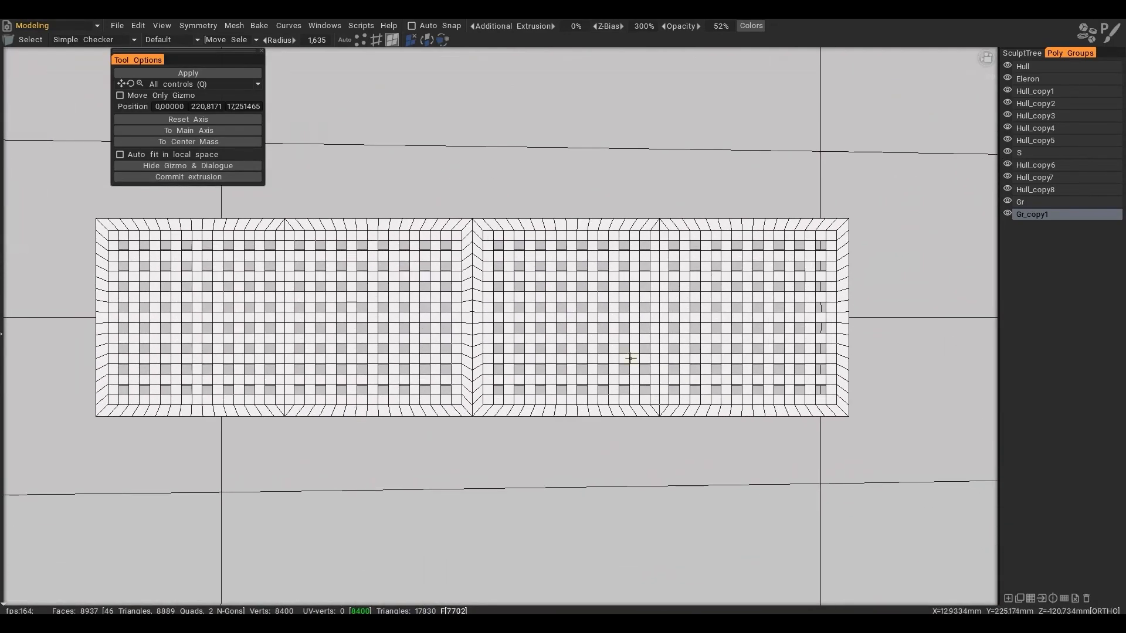
{"action": "key", "text": "space"}
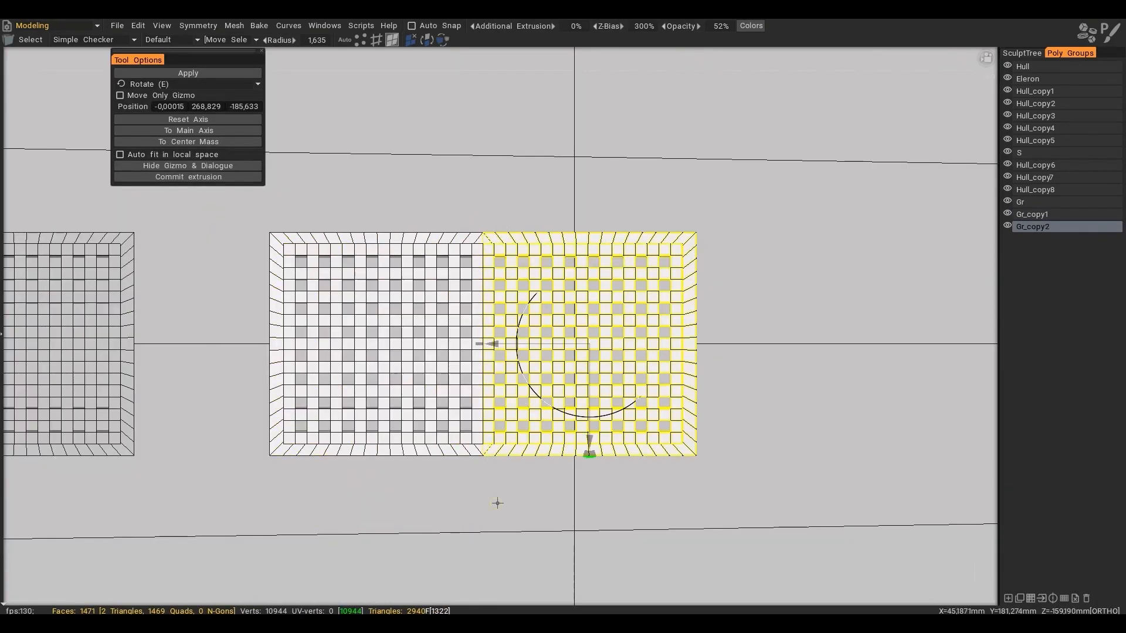
{"action": "left_click_drag", "start_coordinate": [493, 344], "coordinate": [568, 344]}
{"action": "left_click_drag", "start_coordinate": [528, 183], "coordinate": [681, 491], "text": "ctrl"}
{"action": "left_click_drag", "start_coordinate": [635, 344], "coordinate": [681, 344]}
{"action": "key", "text": "Escape"}
{"action": "key", "text": "space"}
{"action": "left_click", "coordinate": [651, 305]}
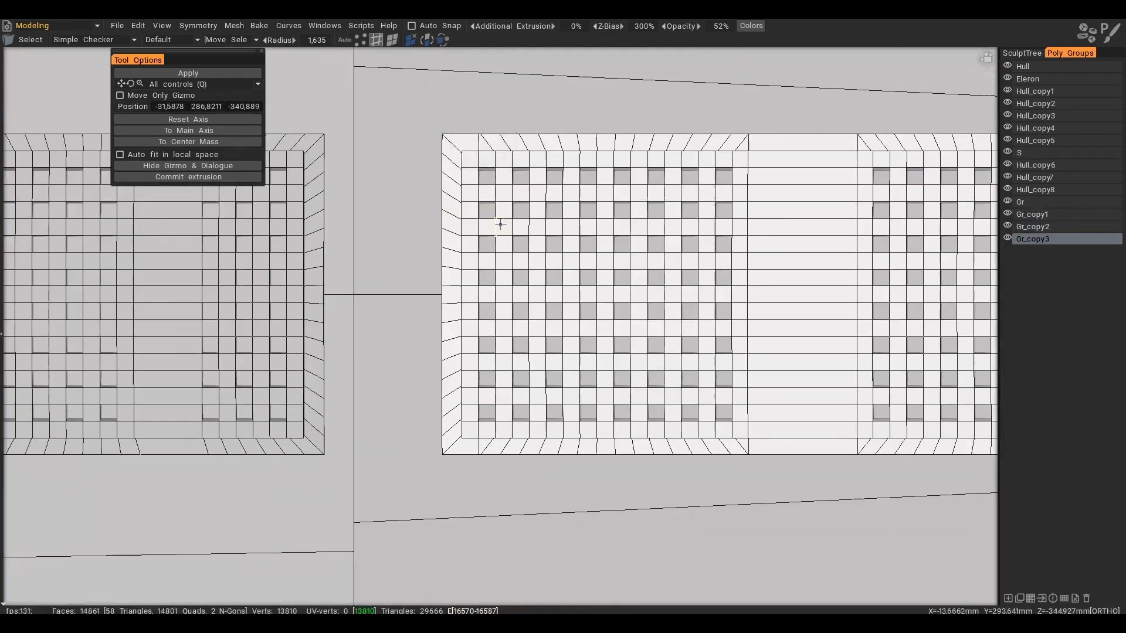
- Mirror Gr_copy3 along the Z axis just inside its end frame to reduce it to a narrow framed strip, and reset the symmetry
{"action": "key", "text": "s"}
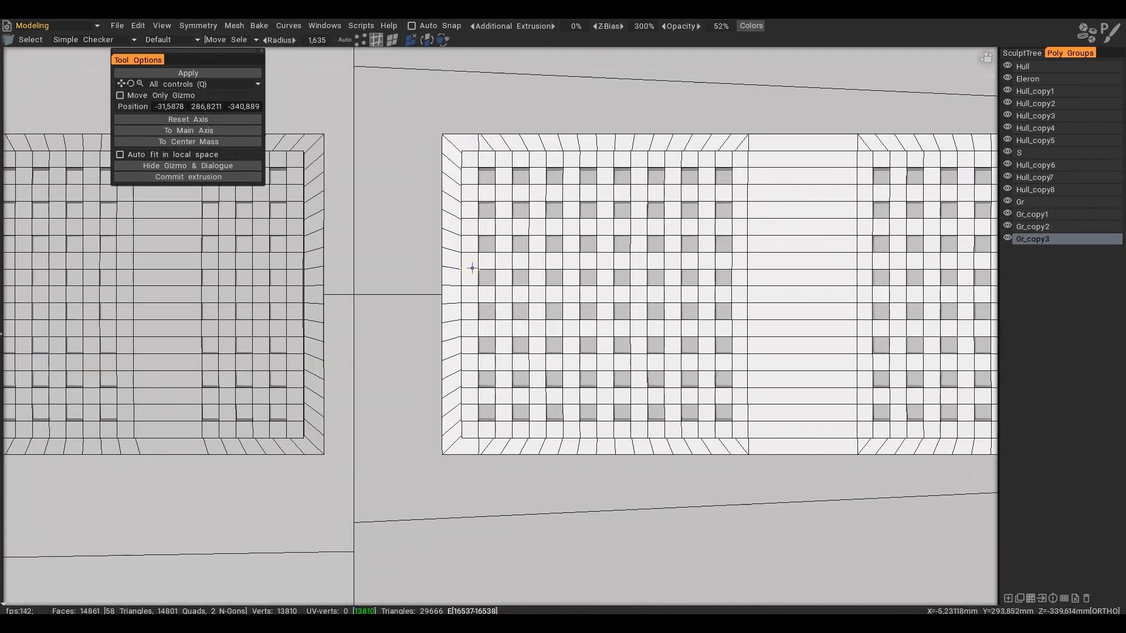
{"action": "key", "text": "s"}
{"action": "left_click", "coordinate": [412, 289]}
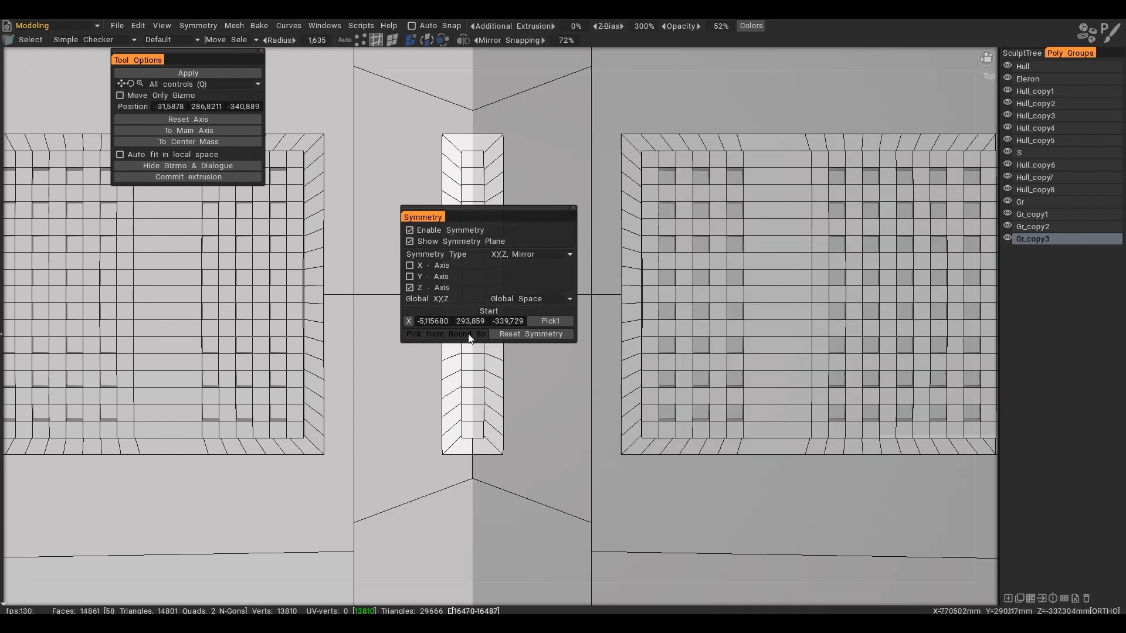
{"action": "key", "text": "s"}
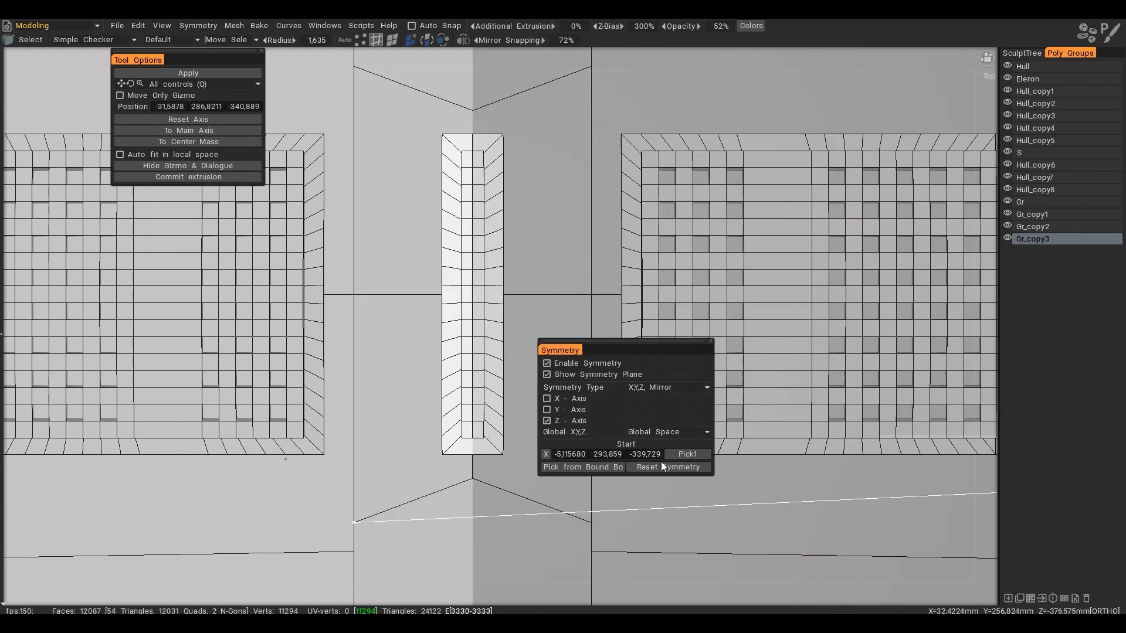
{"action": "left_click", "coordinate": [661, 462]}
- Stretch the narrow Gr_copy3 frame into a slatted hatch cover by moving its end faces further along the deck
{"action": "key", "text": "e"}
{"action": "left_click", "coordinate": [675, 345]}
{"action": "left_click_drag", "start_coordinate": [404, 114], "coordinate": [470, 521], "text": "ctrl"}
{"action": "left_click_drag", "start_coordinate": [390, 294], "coordinate": [470, 312]}
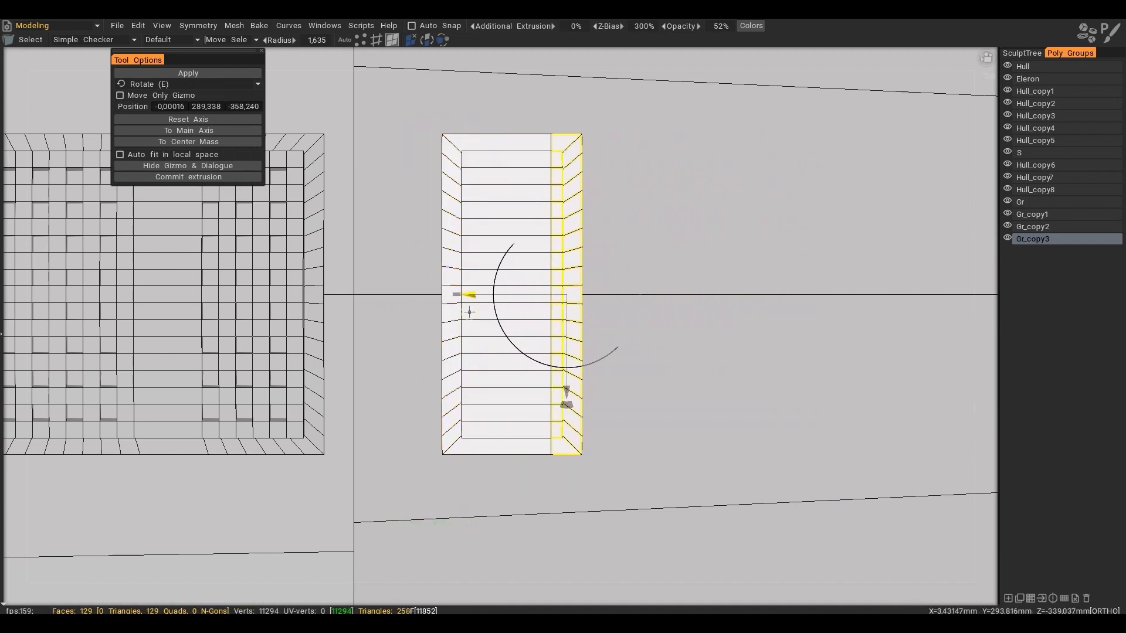
{"action": "left_click_drag", "start_coordinate": [502, 113], "coordinate": [553, 490], "text": "ctrl"}
{"action": "left_click_drag", "start_coordinate": [667, 295], "coordinate": [839, 314]}
{"action": "scroll", "coordinate": [684, 294], "scroll_direction": "down", "scroll_amount": 3}
{"action": "left_click_drag", "start_coordinate": [684, 293], "coordinate": [561, 257], "text": "alt"}
{"action": "scroll", "coordinate": [630, 300], "scroll_direction": "up", "scroll_amount": 3}
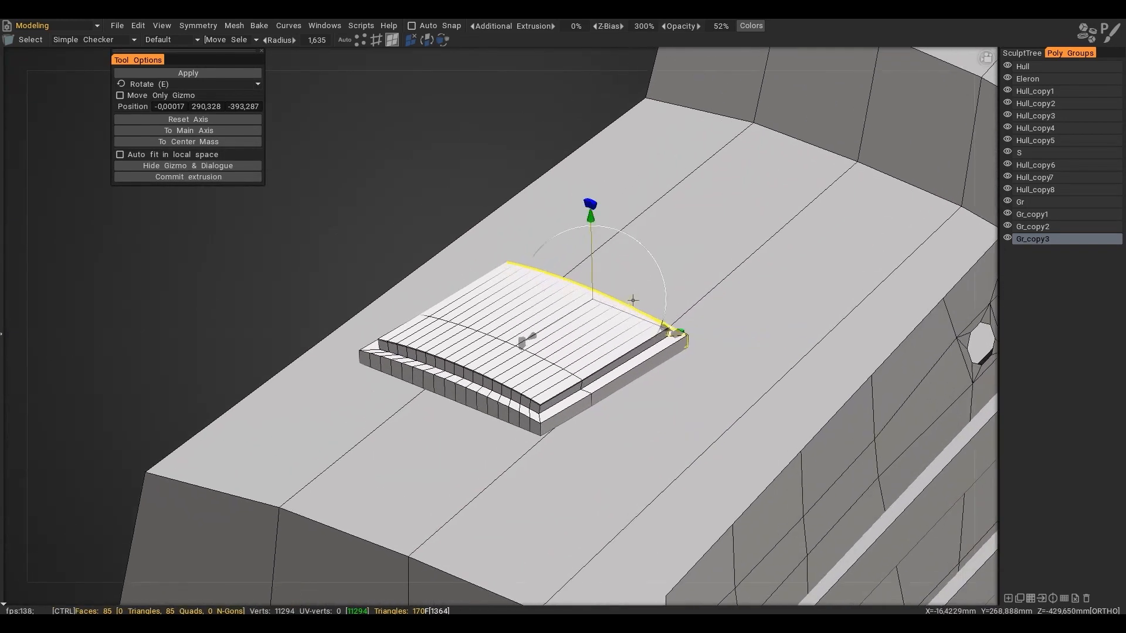
{"action": "key", "text": "Escape"}
- Remove the cross seam running over the middle of the slatted hatch cover with Delete Edges
{"action": "left_click_drag", "start_coordinate": [586, 328], "coordinate": [526, 281], "text": "alt"}
{"action": "key", "text": "space"}
{"action": "left_click", "coordinate": [613, 88]}
{"action": "left_click", "coordinate": [571, 388]}
{"action": "scroll", "coordinate": [528, 329], "scroll_direction": "down", "scroll_amount": 3}
{"action": "left_click_drag", "start_coordinate": [528, 329], "coordinate": [411, 285], "text": "alt"}
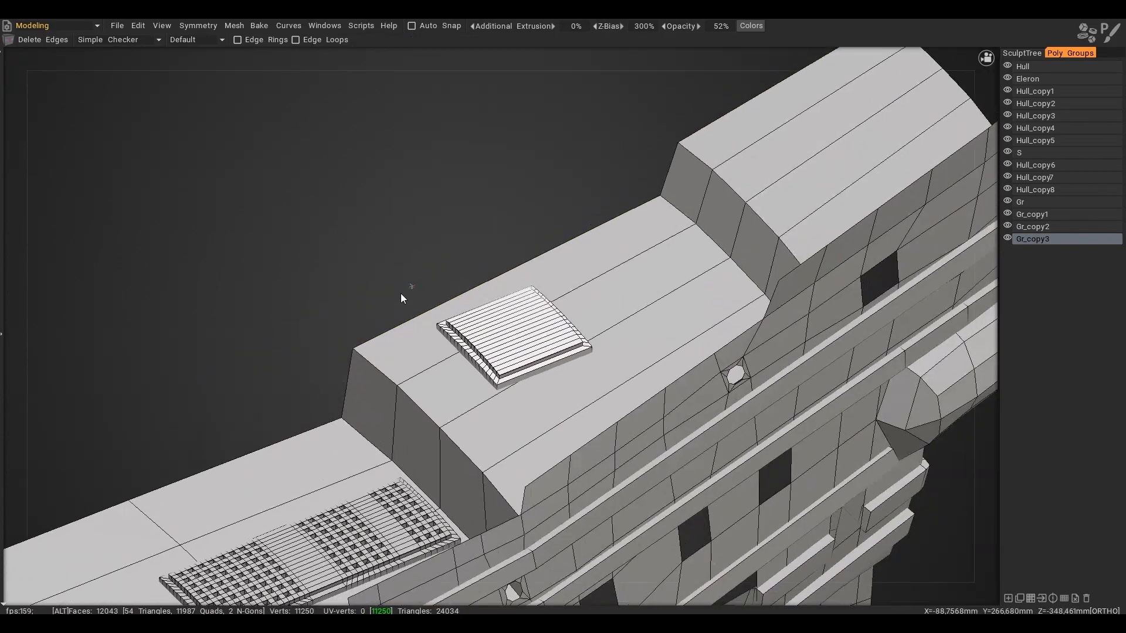
{"action": "left_click", "coordinate": [519, 328]}
{"action": "left_click_drag", "start_coordinate": [519, 327], "coordinate": [603, 340], "text": "alt"}
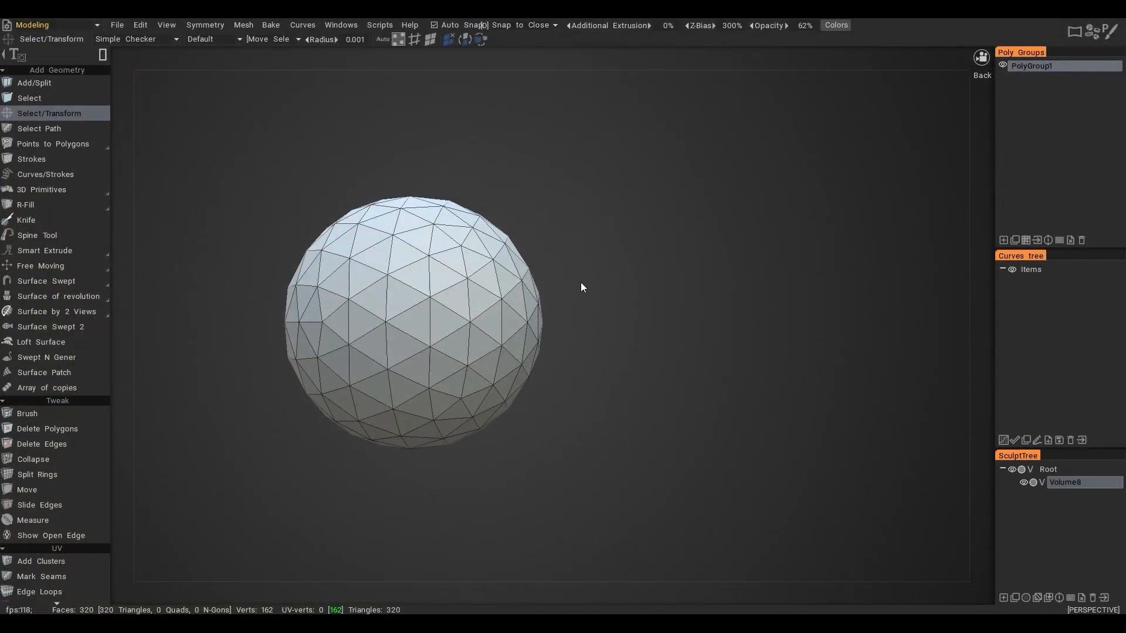
- Open the Symmetry settings and toggle the X, Y and Z axes for the sphere, leaving only the Z axis enabled
{"action": "left_click", "coordinate": [206, 24]}
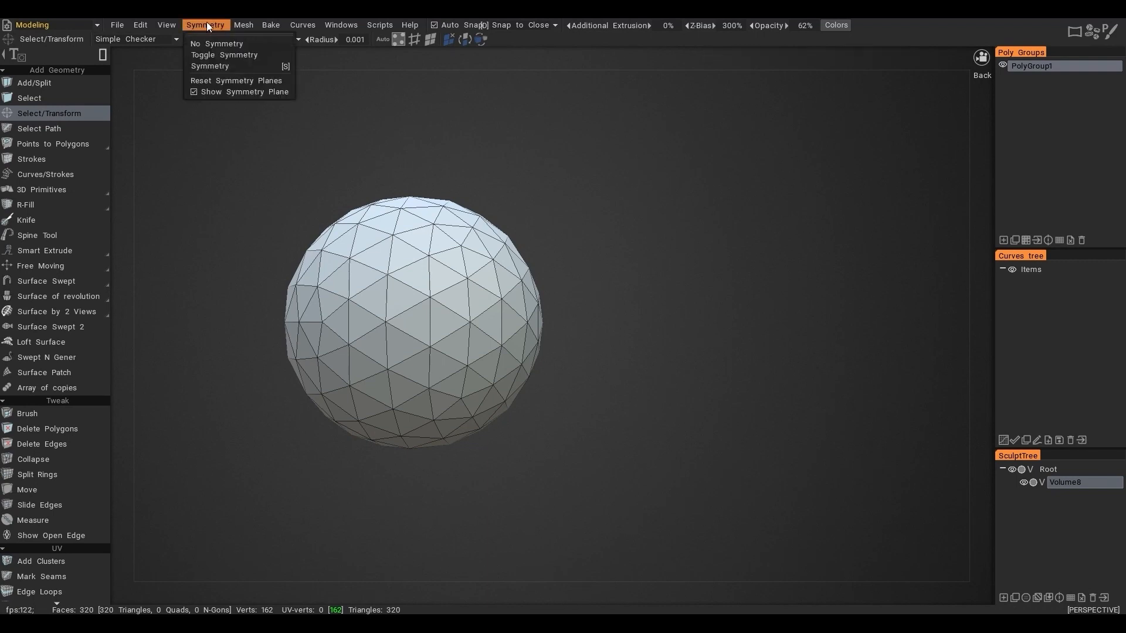
{"action": "left_click", "coordinate": [214, 64]}
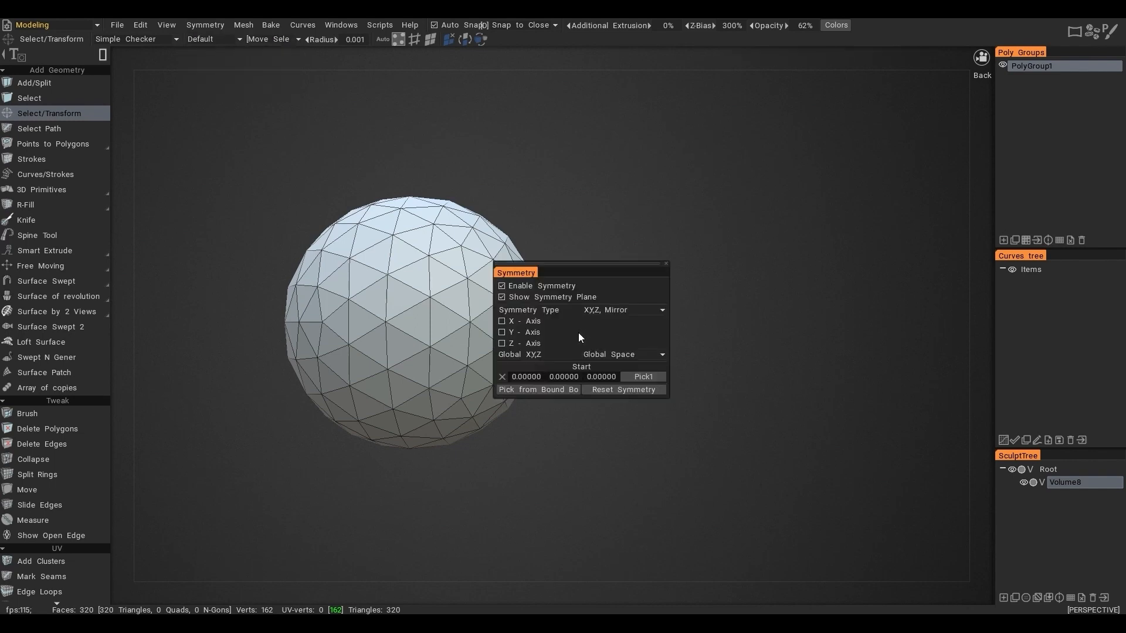
{"action": "left_click", "coordinate": [502, 321]}
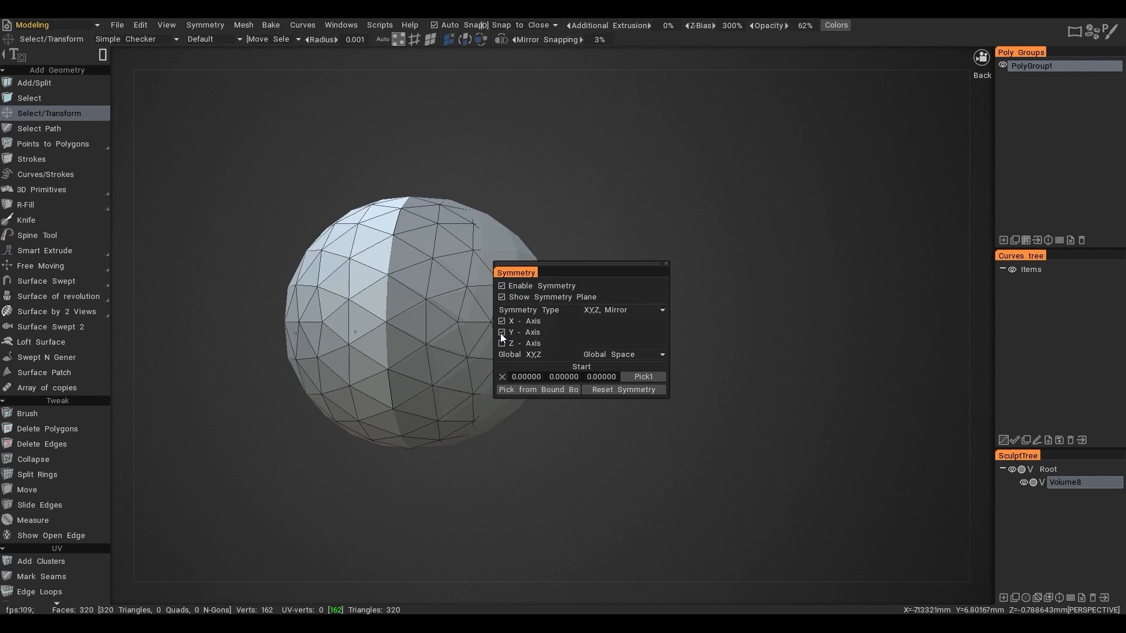
{"action": "left_click", "coordinate": [502, 321]}
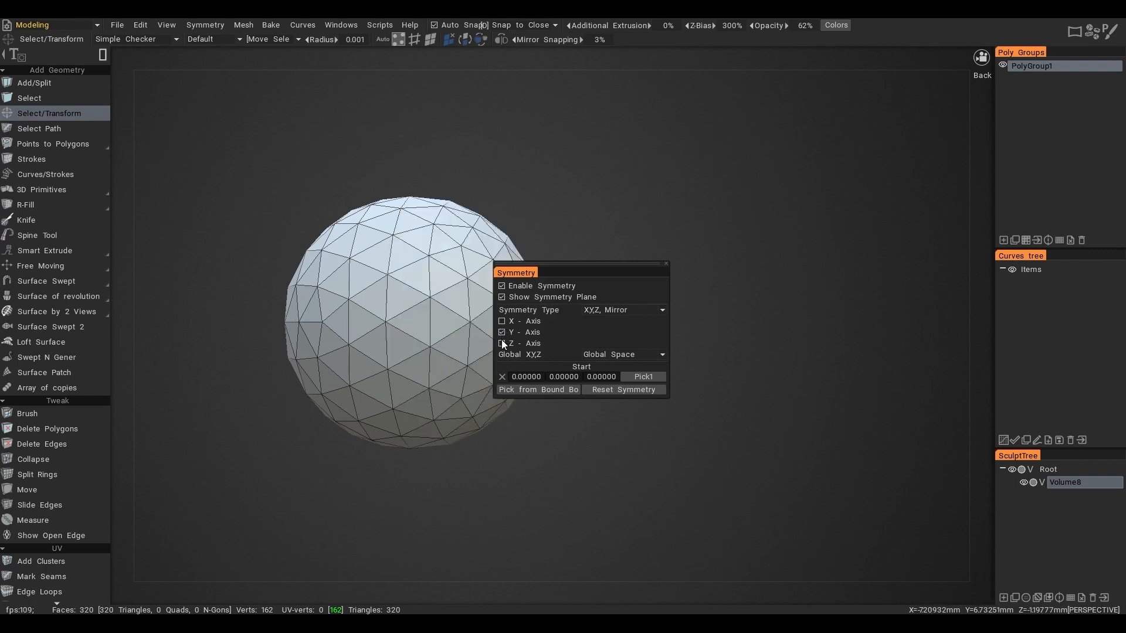
{"action": "left_click", "coordinate": [502, 344]}
{"action": "left_click", "coordinate": [503, 335]}
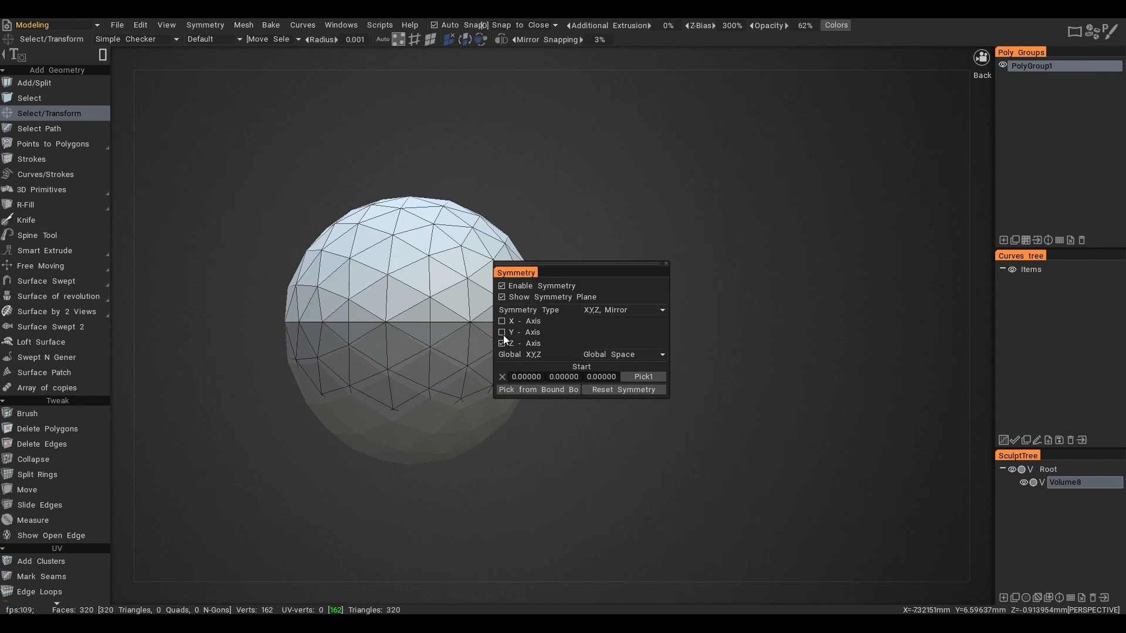
- Switch the sphere's symmetry to the X axis only and toggle the inverted mirroring direction, leaving the inversion off
{"action": "left_click", "coordinate": [502, 344]}
{"action": "left_click", "coordinate": [502, 321]}
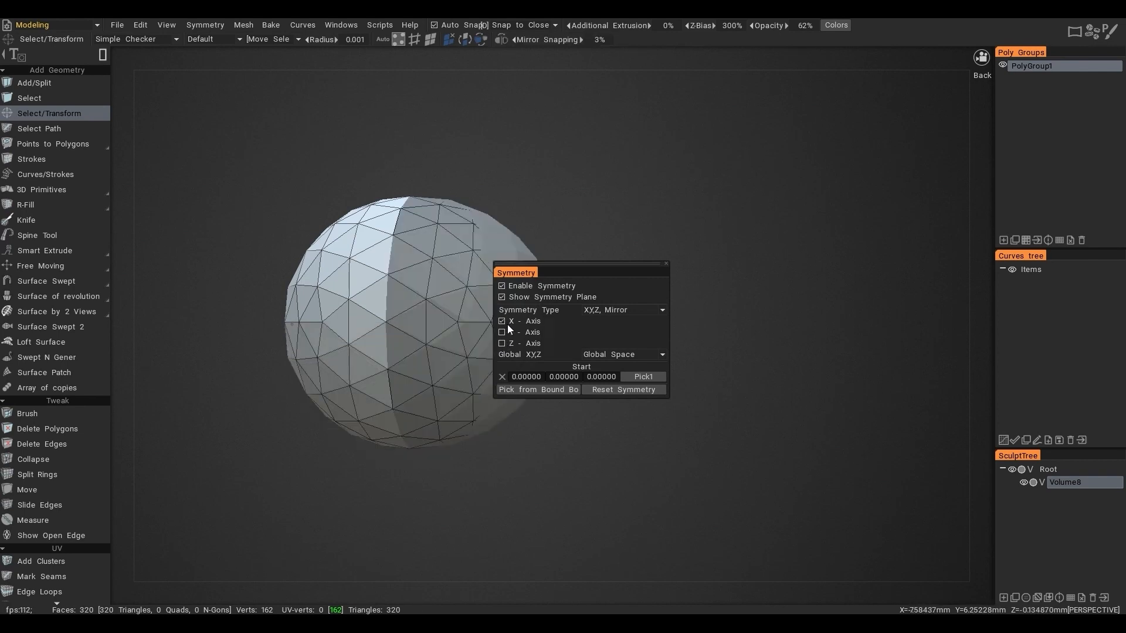
{"action": "left_click", "coordinate": [503, 40]}
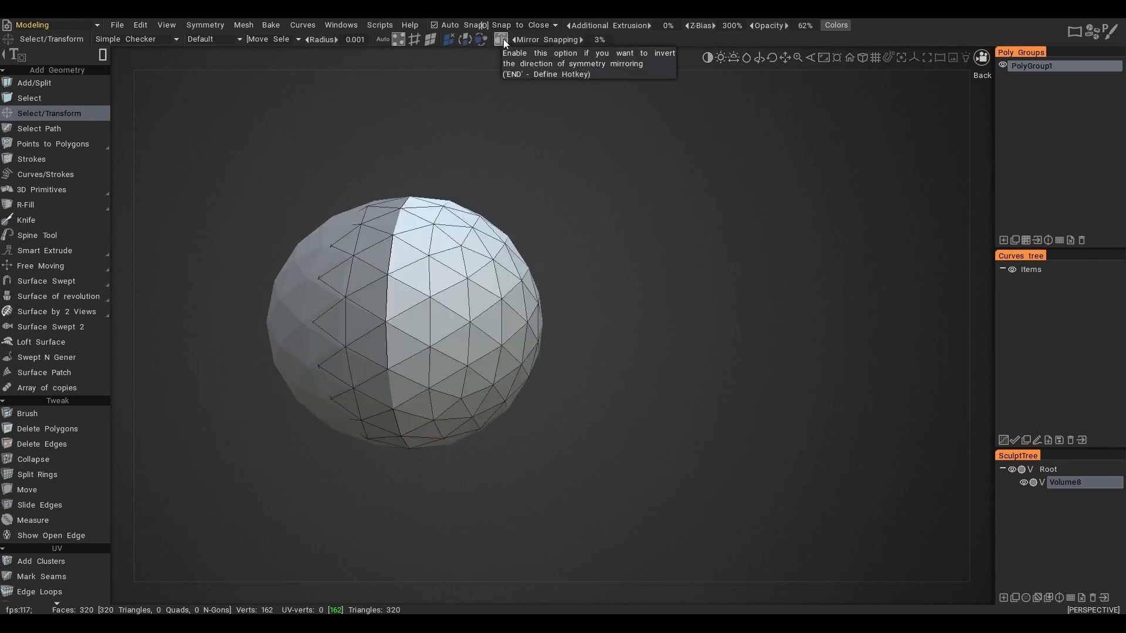
{"action": "right_click_drag", "start_coordinate": [460, 132], "coordinate": [424, 140], "text": "alt"}
{"action": "mouse_move", "coordinate": [424, 140]}
{"action": "middle_mouse_down", "text": "alt"}
{"action": "mouse_move", "coordinate": [565, 129]}
{"action": "mouse_move", "coordinate": [566, 153]}
{"action": "middle_mouse_up", "text": "alt"}
{"action": "left_click", "coordinate": [502, 40]}
{"action": "left_click", "coordinate": [505, 39]}
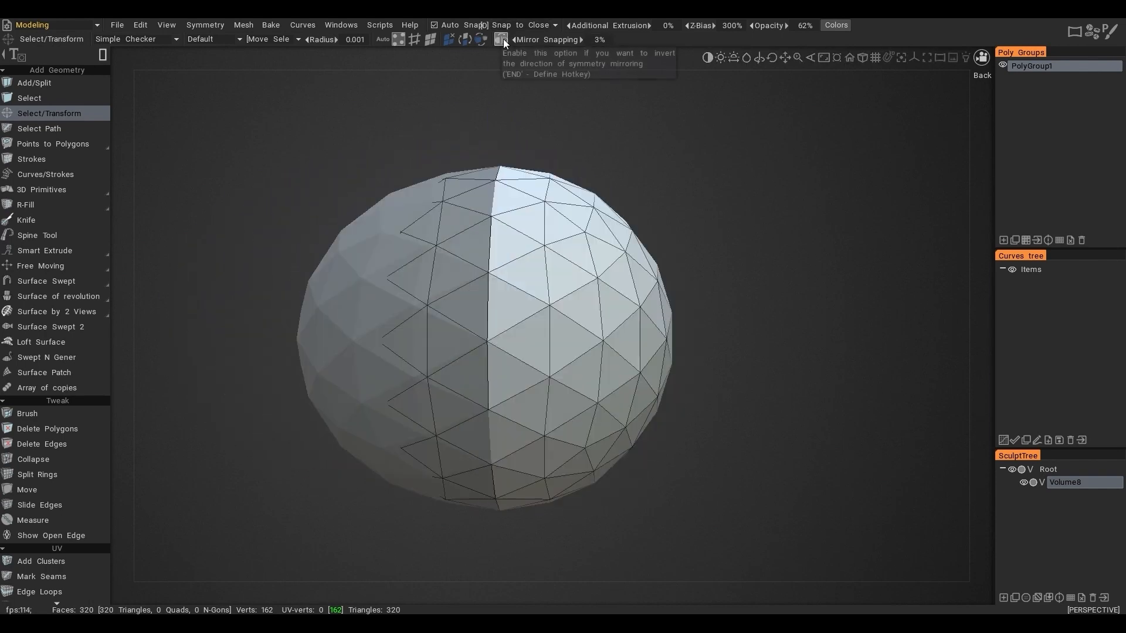
{"action": "left_click", "coordinate": [503, 38]}
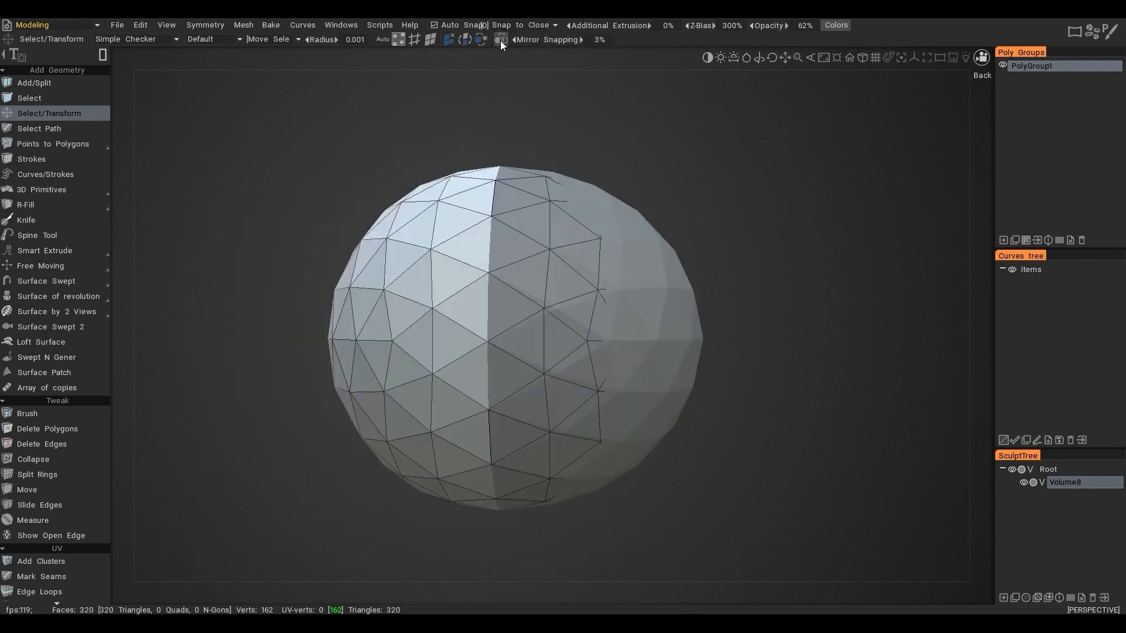
- Pick a new X symmetry plane near the sphere's edge and apply the symmetry to the current layer
{"action": "middle_click_drag", "start_coordinate": [687, 220], "coordinate": [581, 192], "text": "alt"}
{"action": "key", "text": "s"}
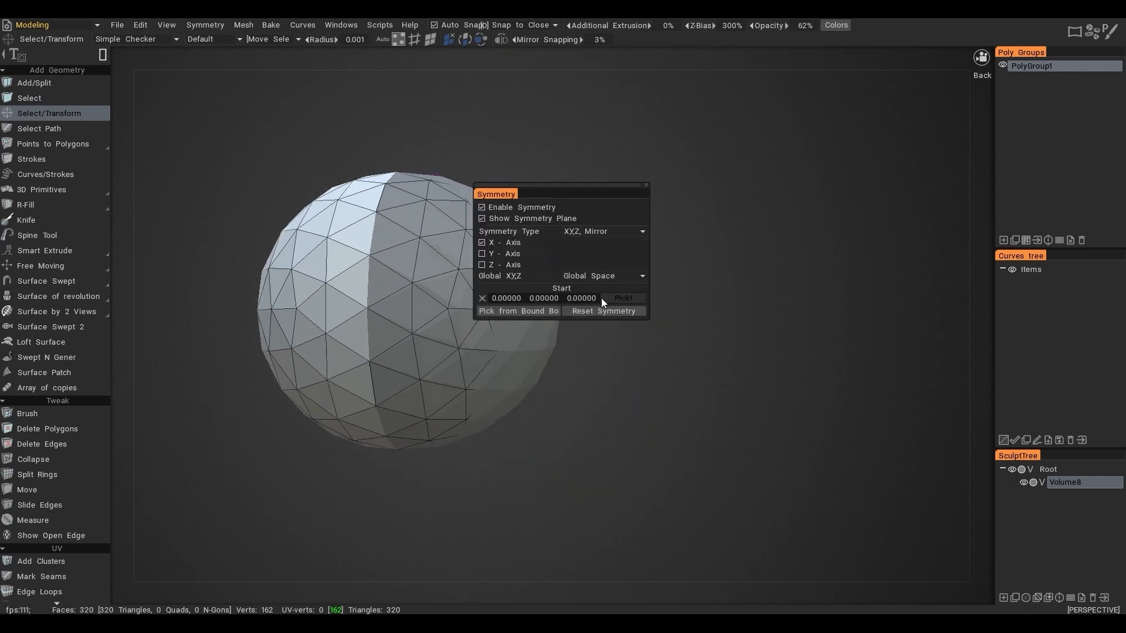
{"action": "left_click", "coordinate": [469, 285]}
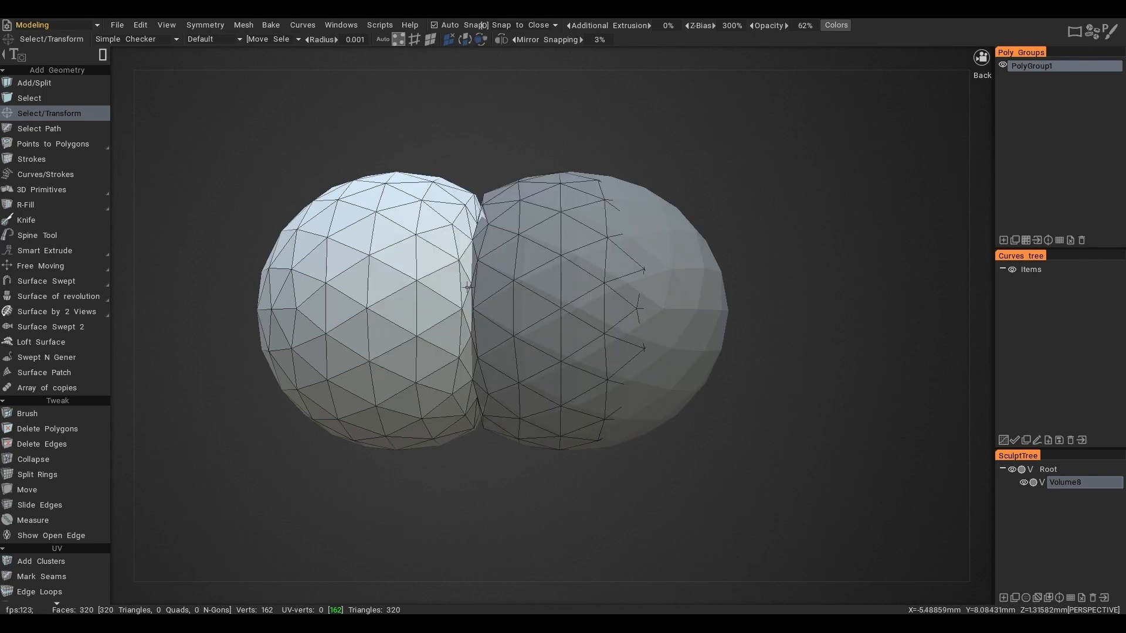
{"action": "left_click_drag", "start_coordinate": [469, 285], "coordinate": [524, 293], "text": "alt"}
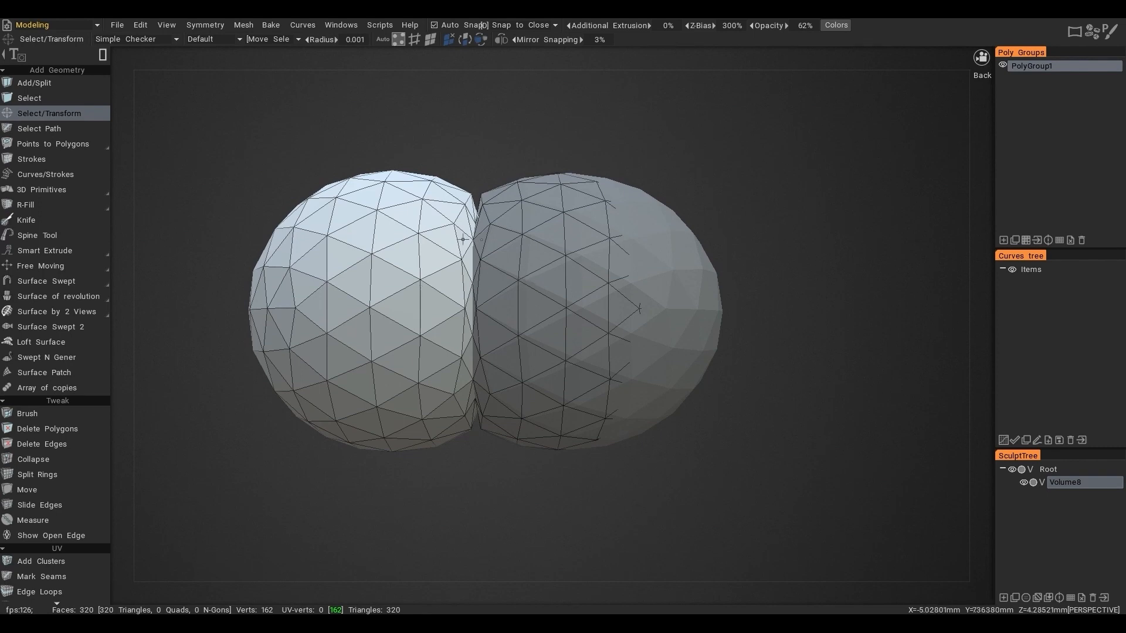
{"action": "left_click", "coordinate": [243, 24]}
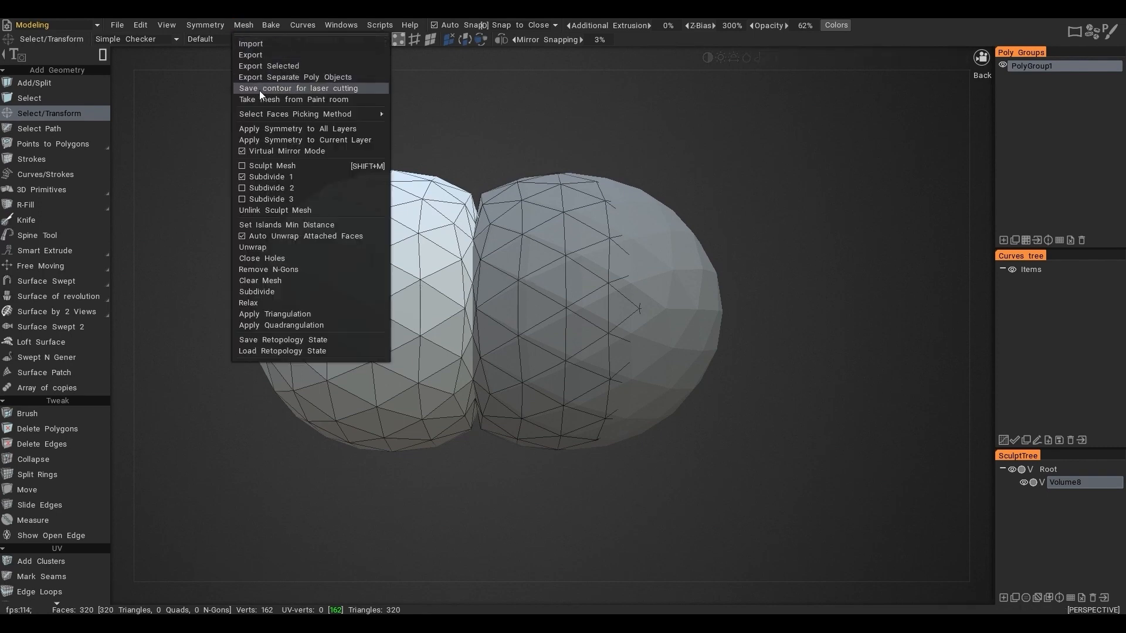
{"action": "left_click", "coordinate": [272, 140]}
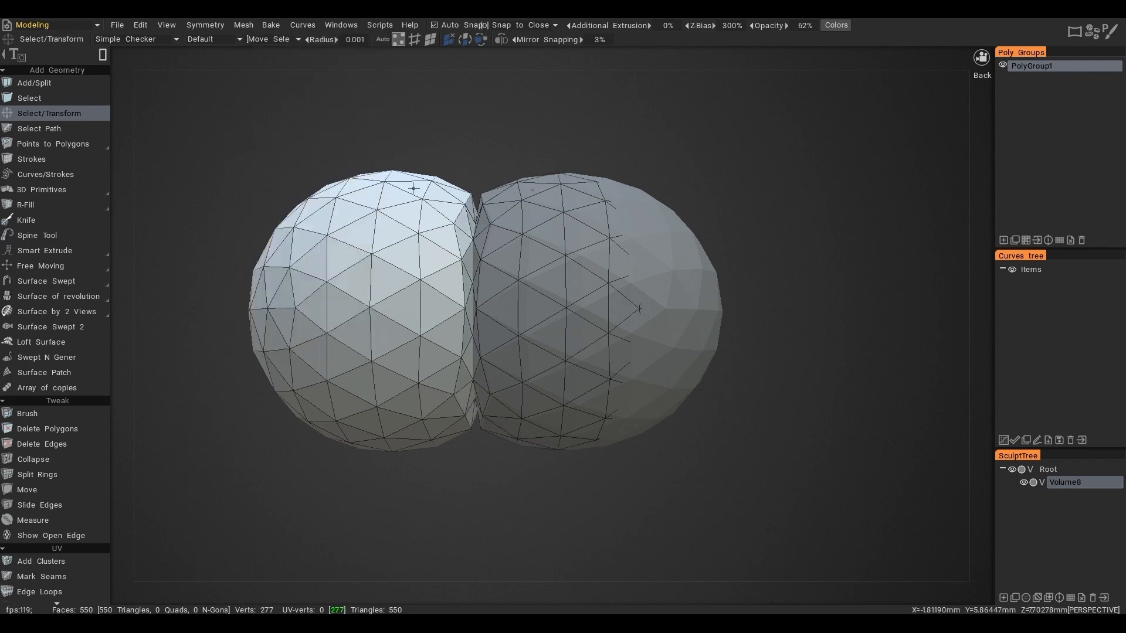
- Pick another X symmetry plane through the double sphere's mirrored lobe and apply it to form a chain of four lobes
{"action": "key", "text": "s"}
{"action": "key", "text": "Tab"}
{"action": "middle_click_drag", "start_coordinate": [632, 269], "coordinate": [554, 265], "text": "alt"}
{"action": "right_click_drag", "start_coordinate": [554, 265], "coordinate": [583, 283], "text": "alt"}
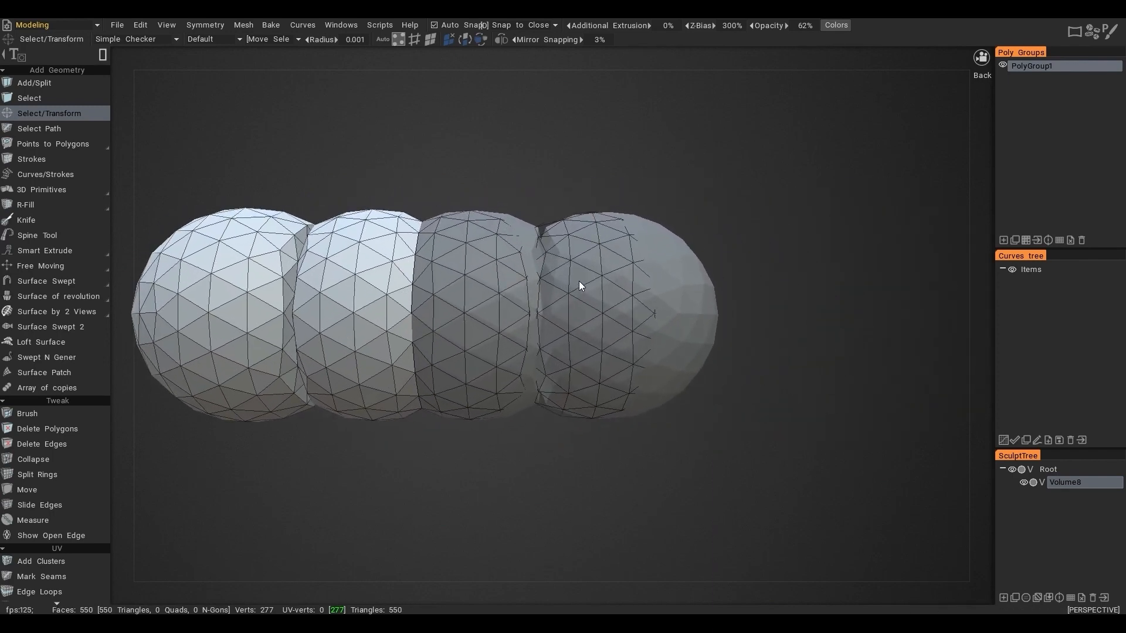
{"action": "mouse_move", "coordinate": [583, 282]}
{"action": "left_mouse_down", "text": "alt"}
{"action": "mouse_move", "coordinate": [605, 269]}
{"action": "mouse_move", "coordinate": [619, 283]}
{"action": "mouse_move", "coordinate": [579, 292]}
{"action": "left_mouse_up", "text": "alt"}
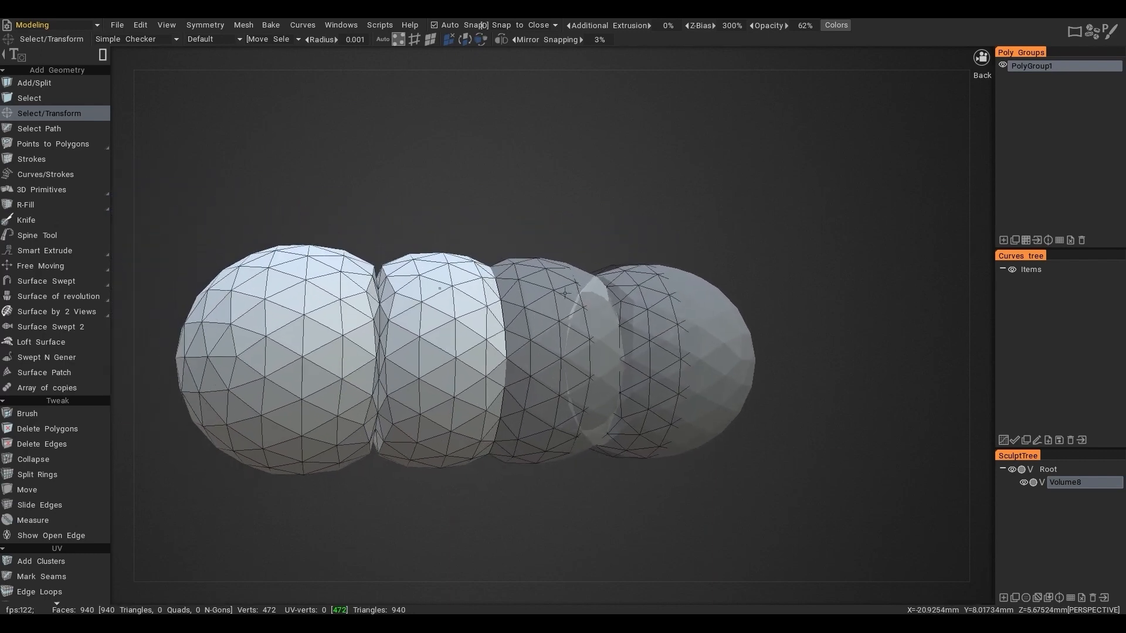
- Switch the symmetry to the Z axis only and mirror the four-lobed chain into two stacked rows
{"action": "key", "text": "s"}
{"action": "left_click", "coordinate": [485, 306]}
{"action": "left_click", "coordinate": [485, 284]}
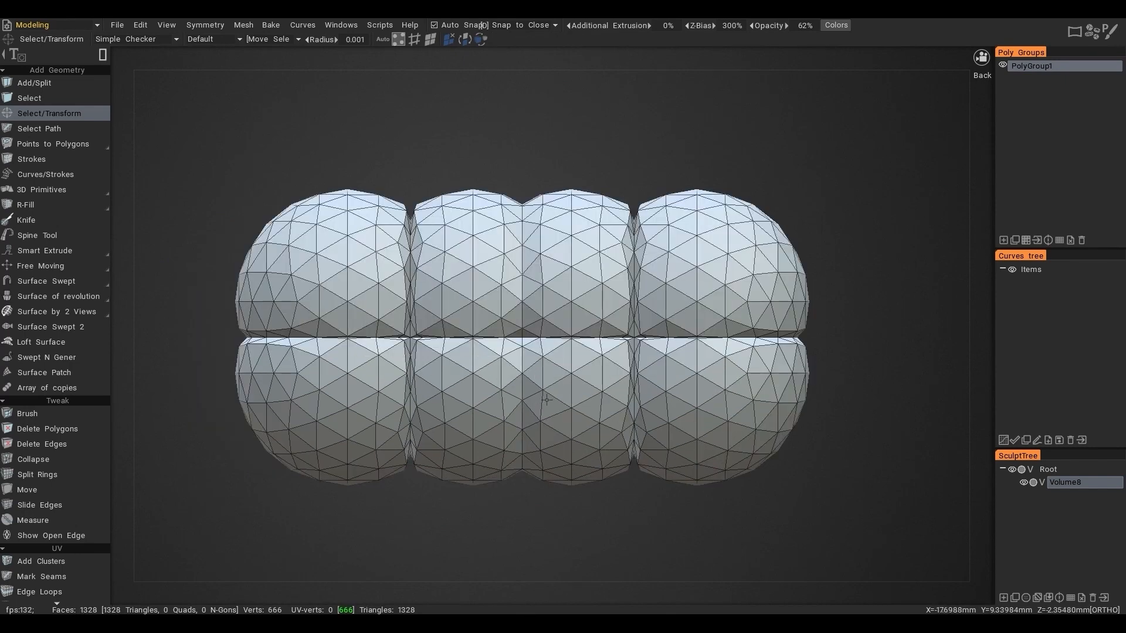
- Enable X-axis symmetry for the two-row mesh and pick successive mirror plane positions around its middle, ending within the third lobe
{"action": "key", "text": "s"}
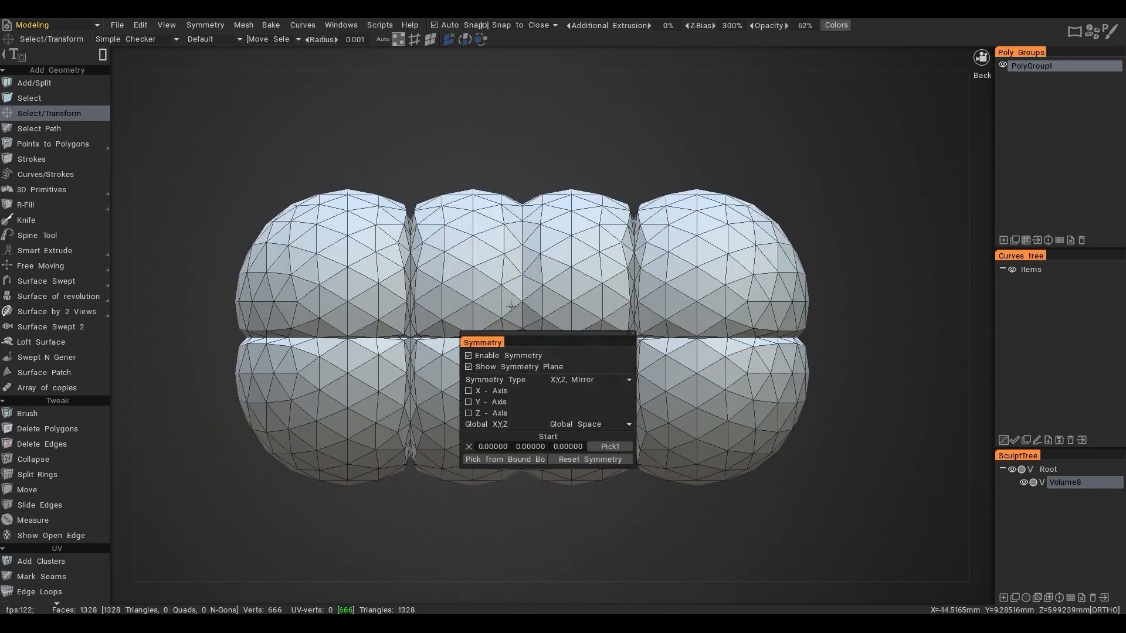
{"action": "left_click", "coordinate": [468, 391]}
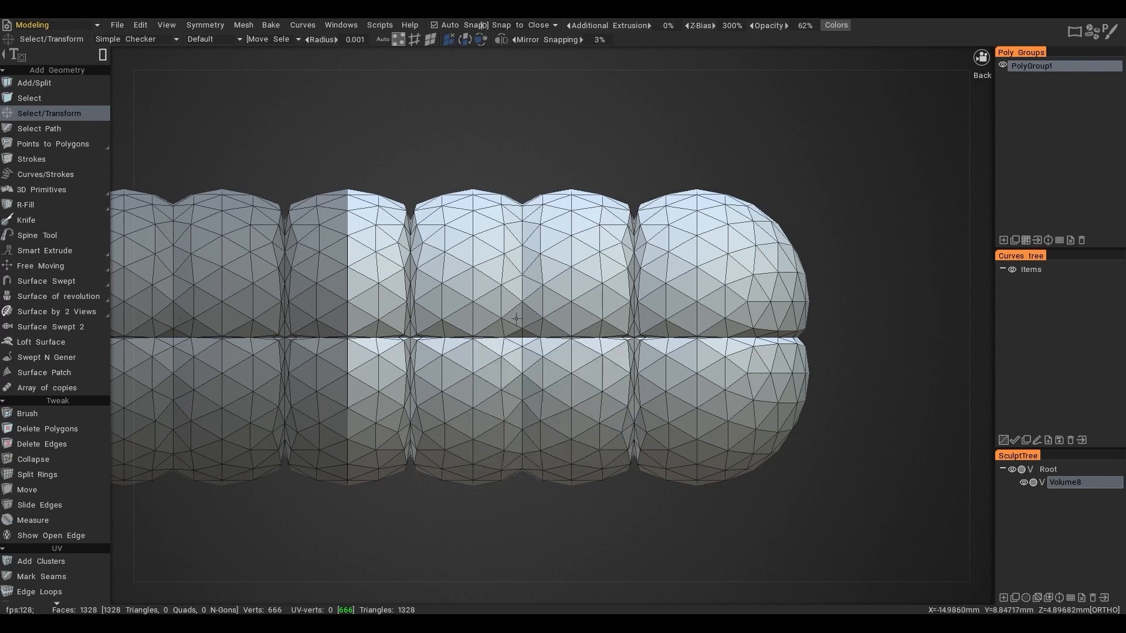
{"action": "left_click", "coordinate": [512, 341]}
{"action": "key", "text": "s"}
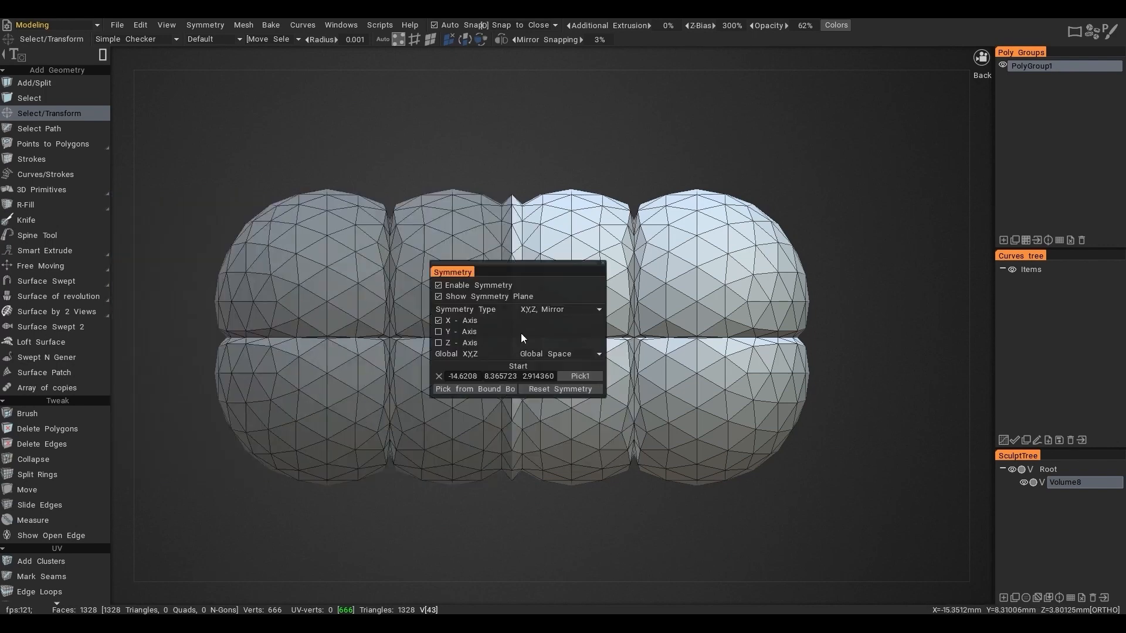
{"action": "left_click", "coordinate": [535, 273]}
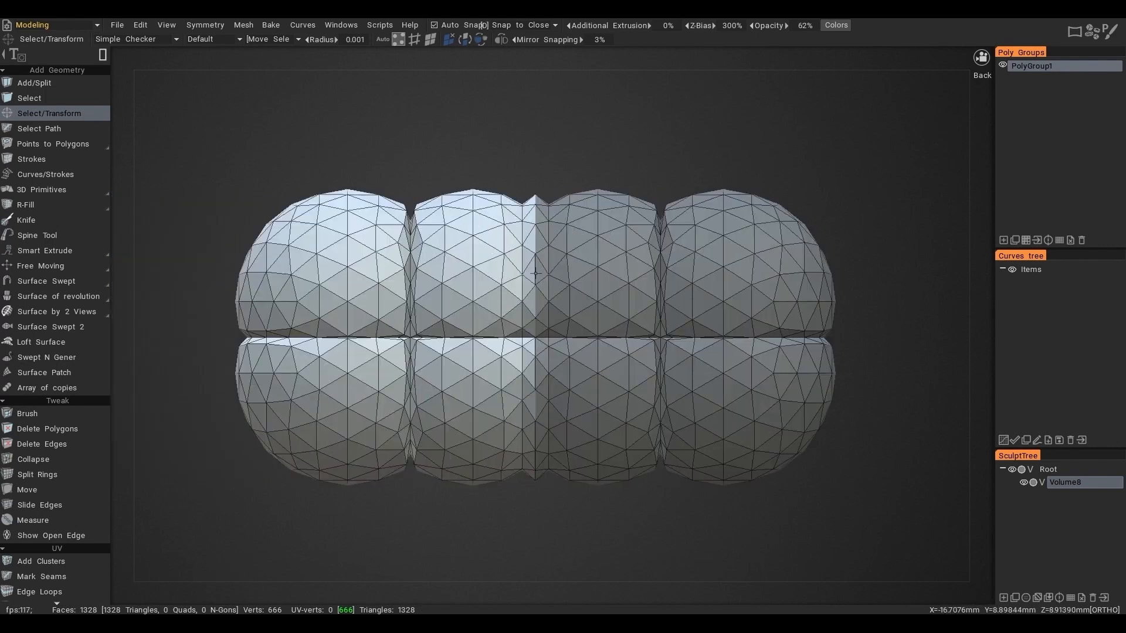
{"action": "key", "text": "s"}
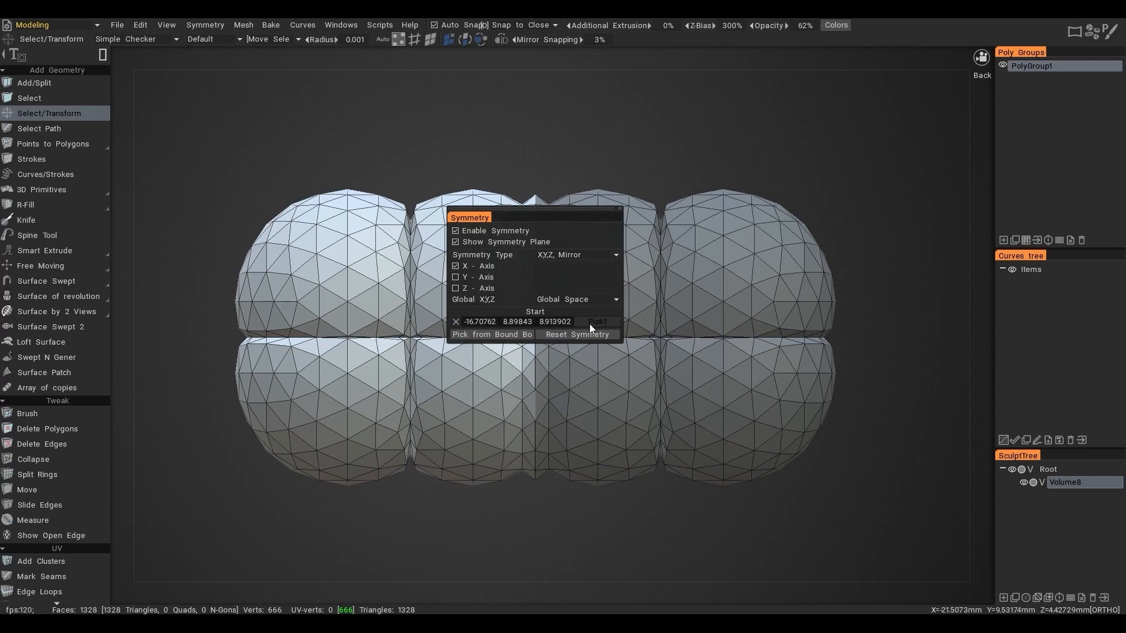
{"action": "left_click", "coordinate": [600, 321]}
{"action": "left_click", "coordinate": [565, 302]}
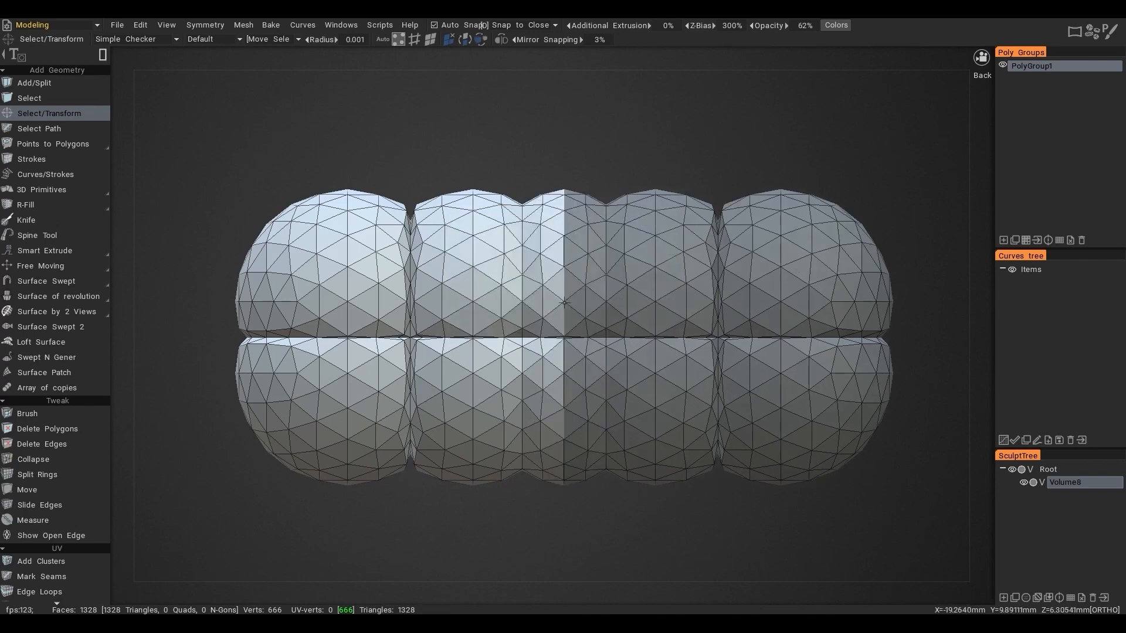
- Apply the X symmetry with inverted mirroring direction to the current layer, and reset the symmetry
{"action": "left_click", "coordinate": [501, 39]}
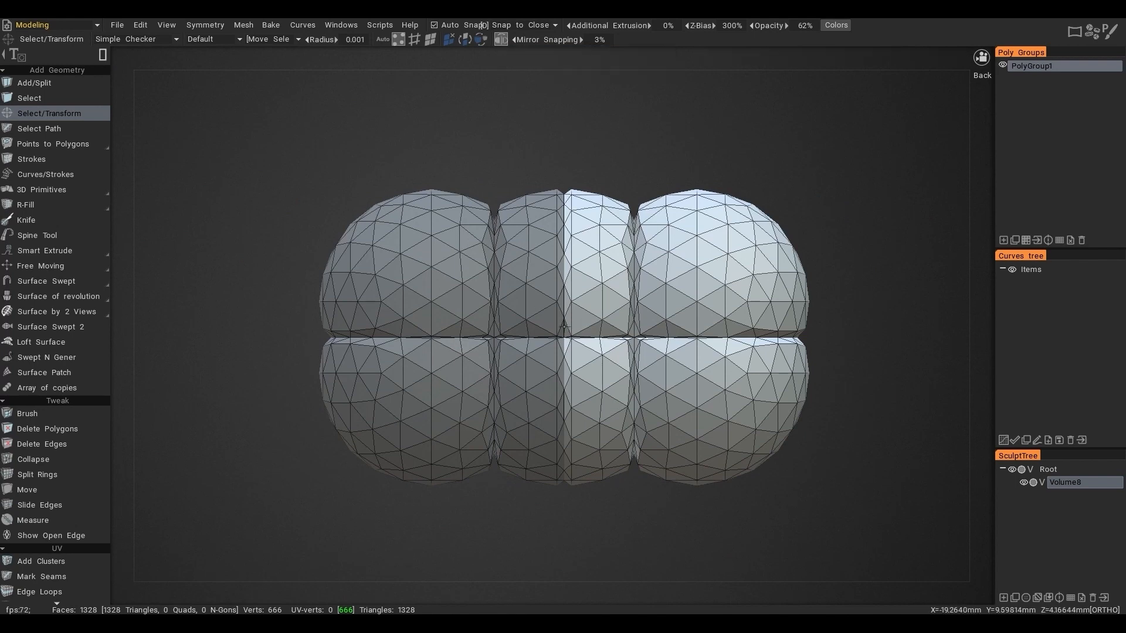
{"action": "left_click", "coordinate": [243, 25]}
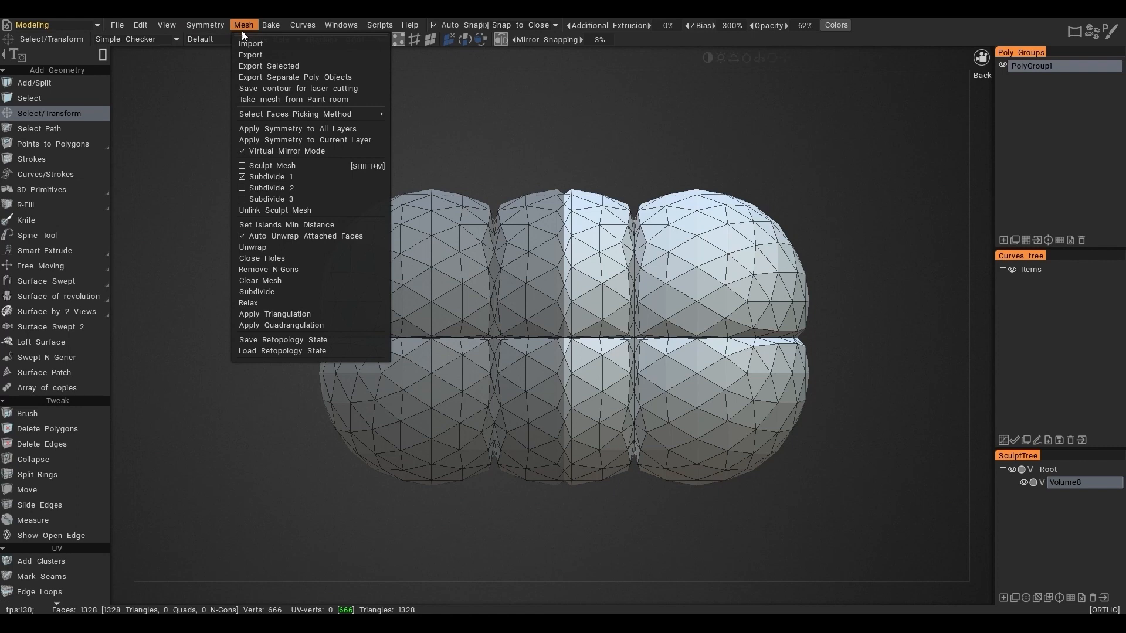
{"action": "left_click", "coordinate": [299, 141]}
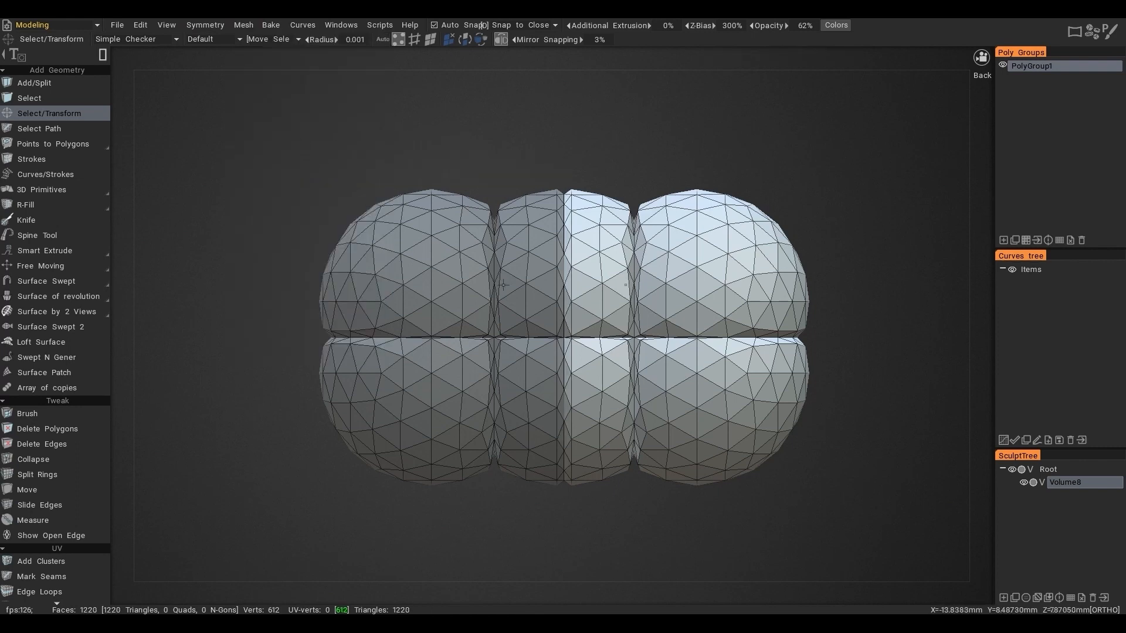
{"action": "key", "text": "s"}
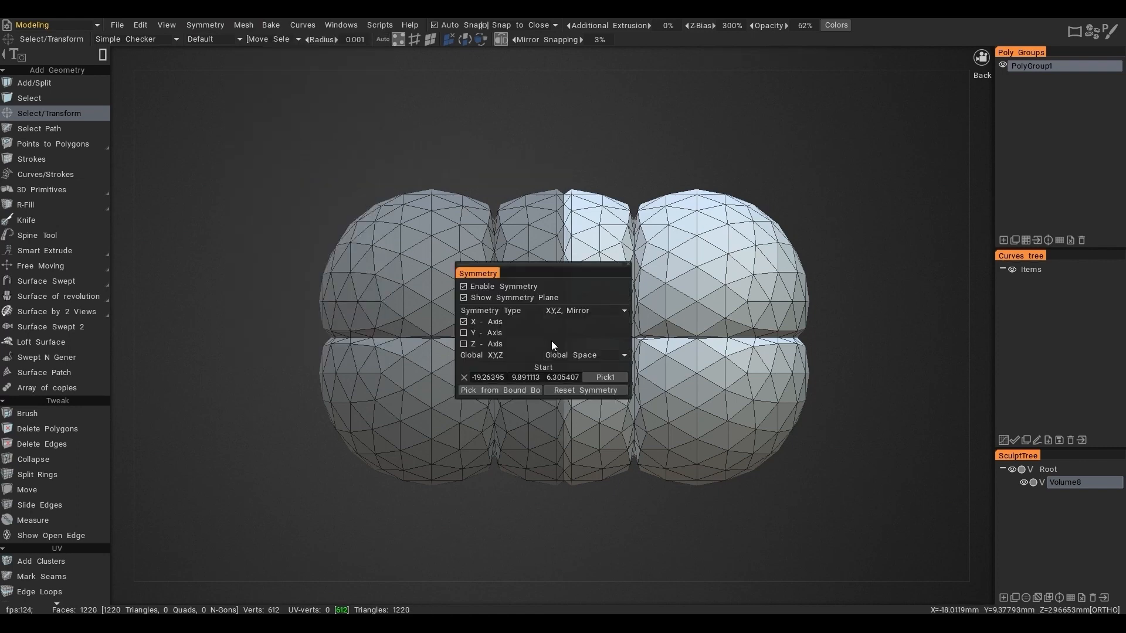
{"action": "left_click", "coordinate": [574, 388]}
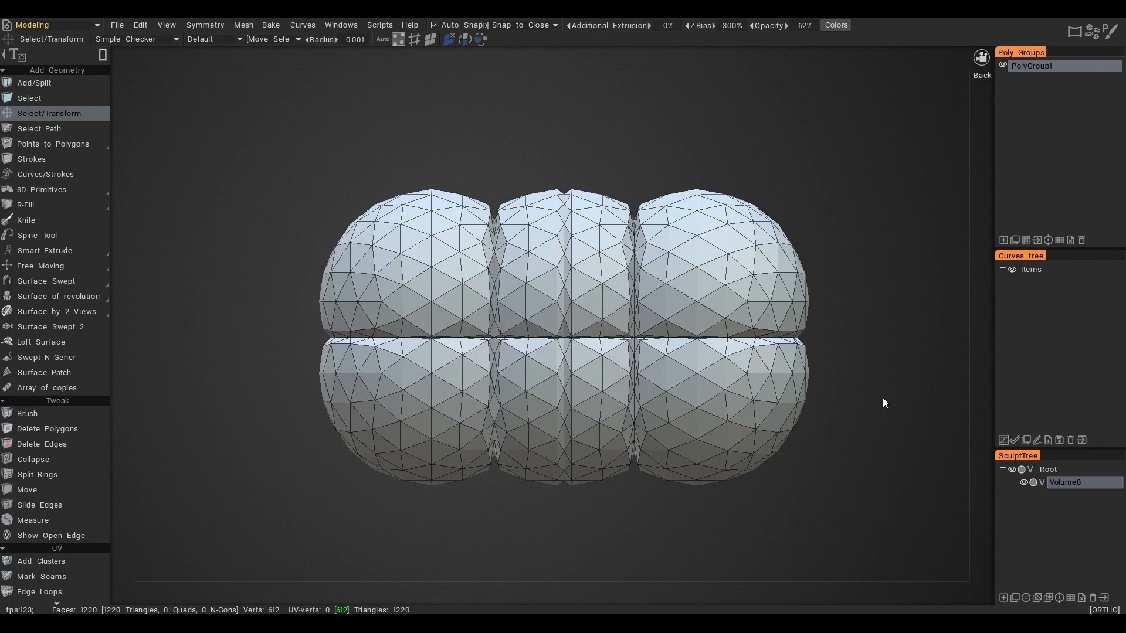
- Delete the facing sides of the two separate cubes and select the resulting open border edges
{"action": "scroll", "coordinate": [882, 398], "scroll_direction": "up", "scroll_amount": 5}
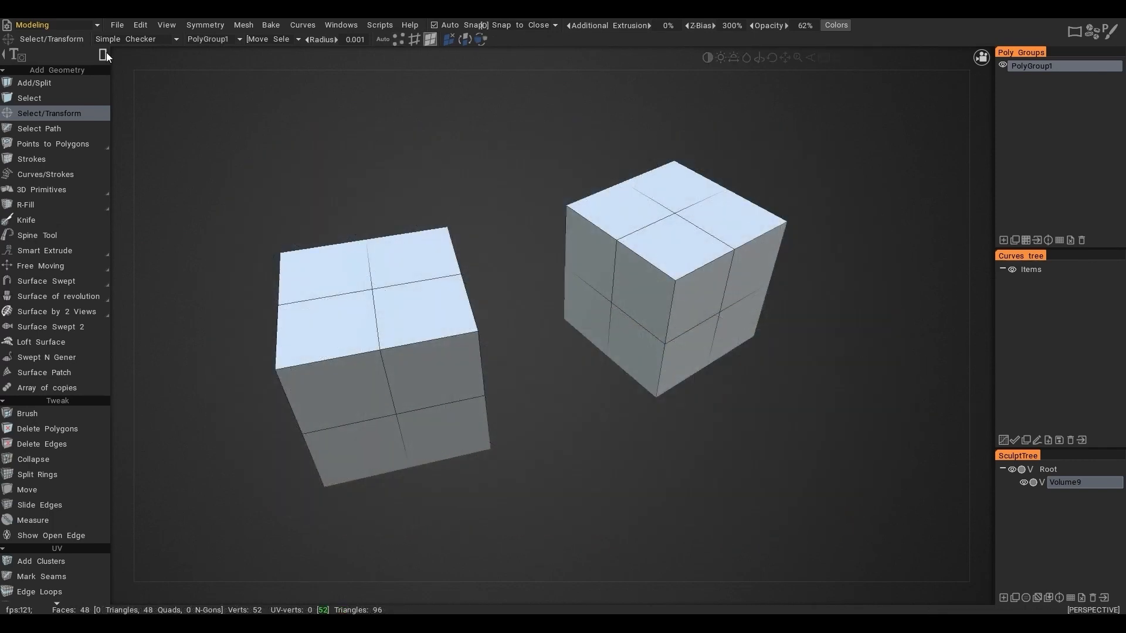
{"action": "mouse_move", "coordinate": [106, 56]}
{"action": "left_click", "coordinate": [202, 57]}
{"action": "mouse_move", "coordinate": [644, 283]}
{"action": "left_mouse_down"}
{"action": "mouse_move", "coordinate": [507, 286]}
{"action": "mouse_move", "coordinate": [524, 264]}
{"action": "left_mouse_up"}
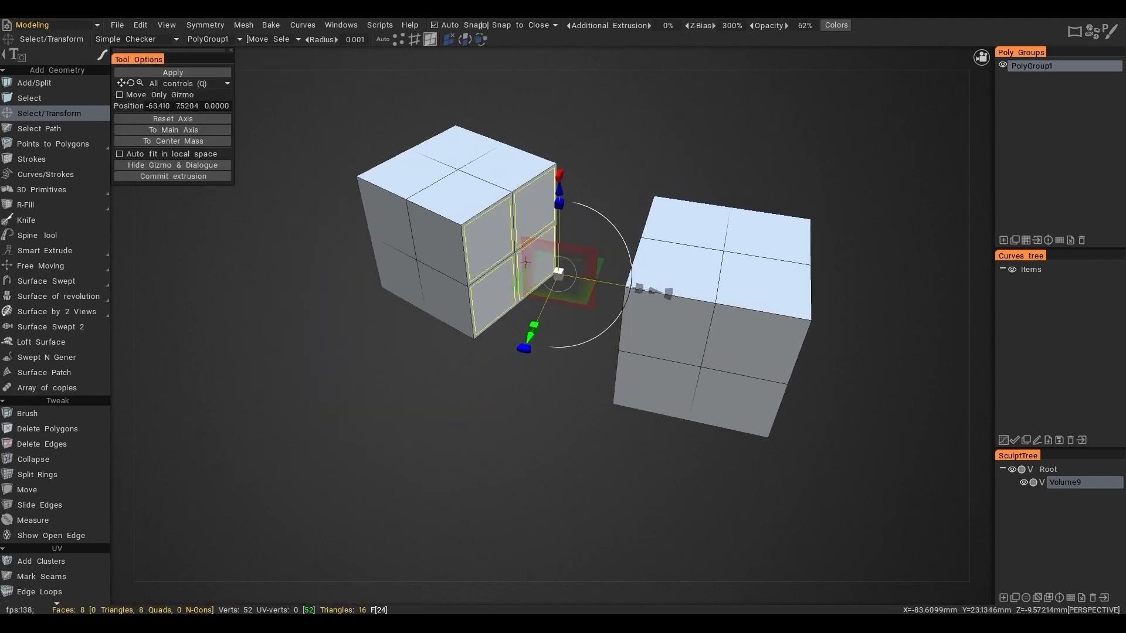
{"action": "key", "text": "2"}
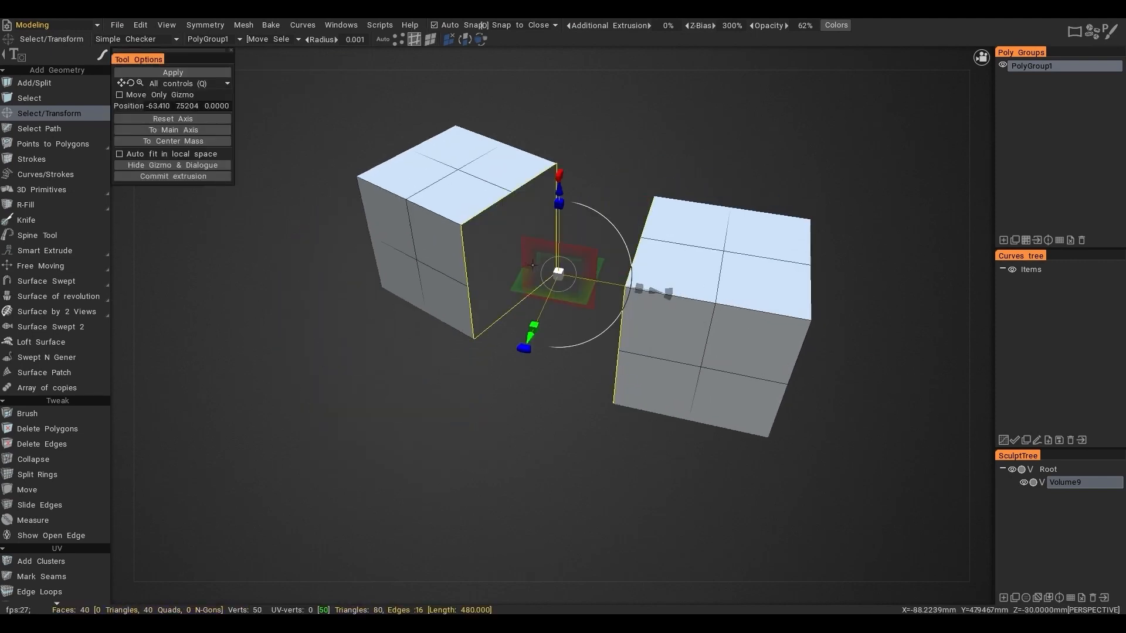
- Try a linear Bridge with Qty Divide 1 between the two cubes' open borders
{"action": "key", "text": "space"}
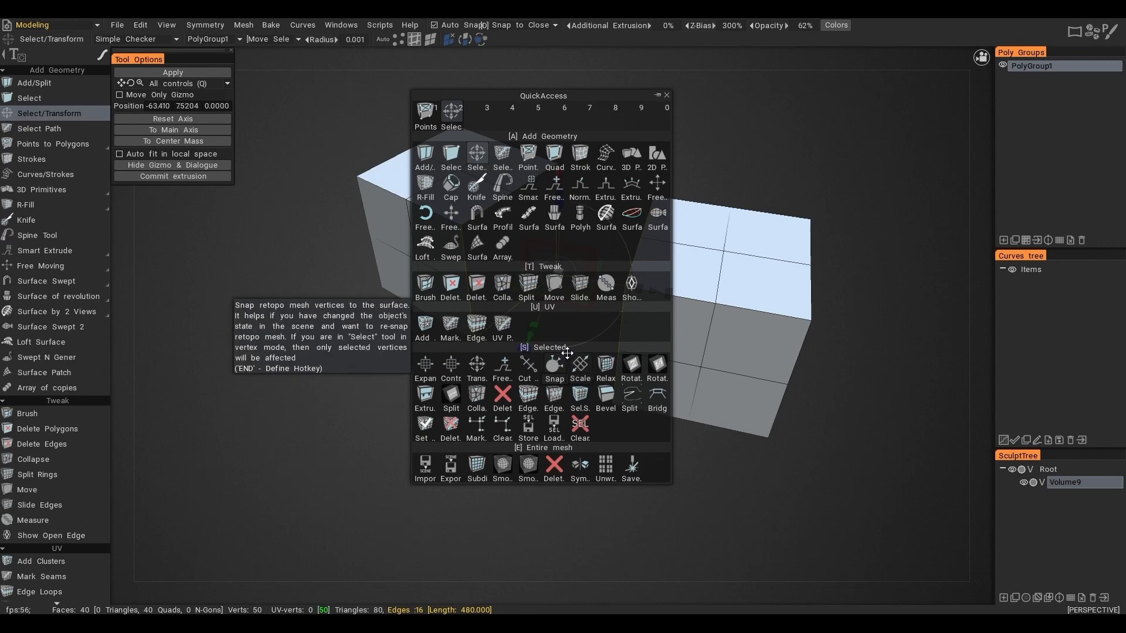
{"action": "left_click", "coordinate": [661, 402]}
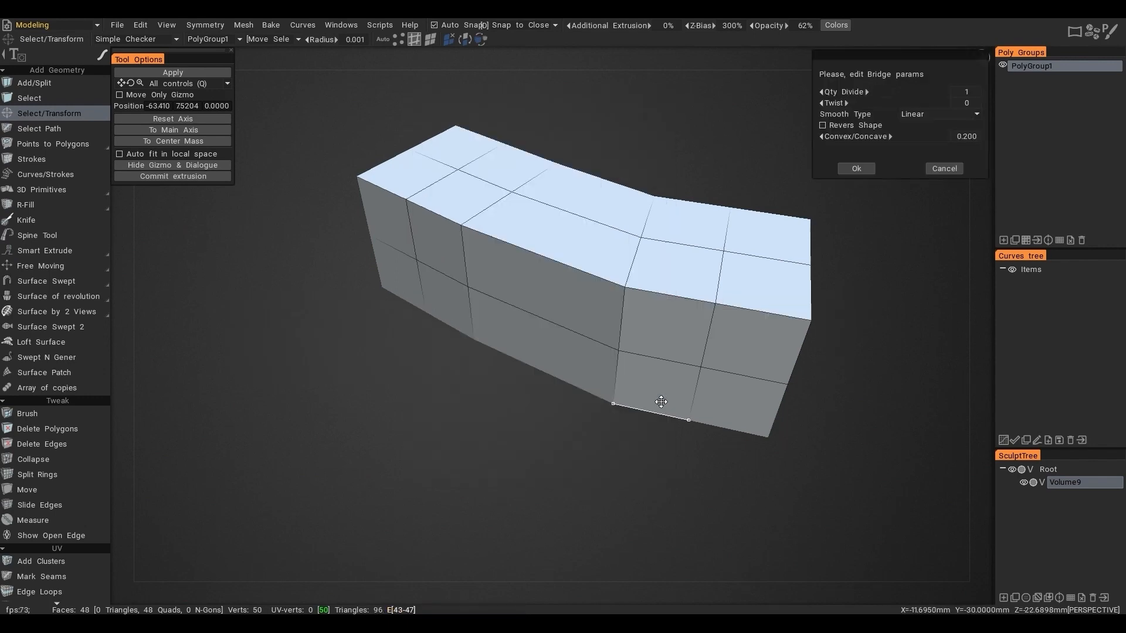
{"action": "left_click", "coordinate": [846, 167]}
{"action": "key", "text": "ctrl+z"}
- Bridge the cubes' open borders with Qty Divide 7, Twist 1 and the Bezier Spline smooth type
{"action": "key", "text": "space"}
{"action": "left_click", "coordinate": [848, 355]}
{"action": "left_click_drag", "start_coordinate": [849, 93], "coordinate": [885, 98]}
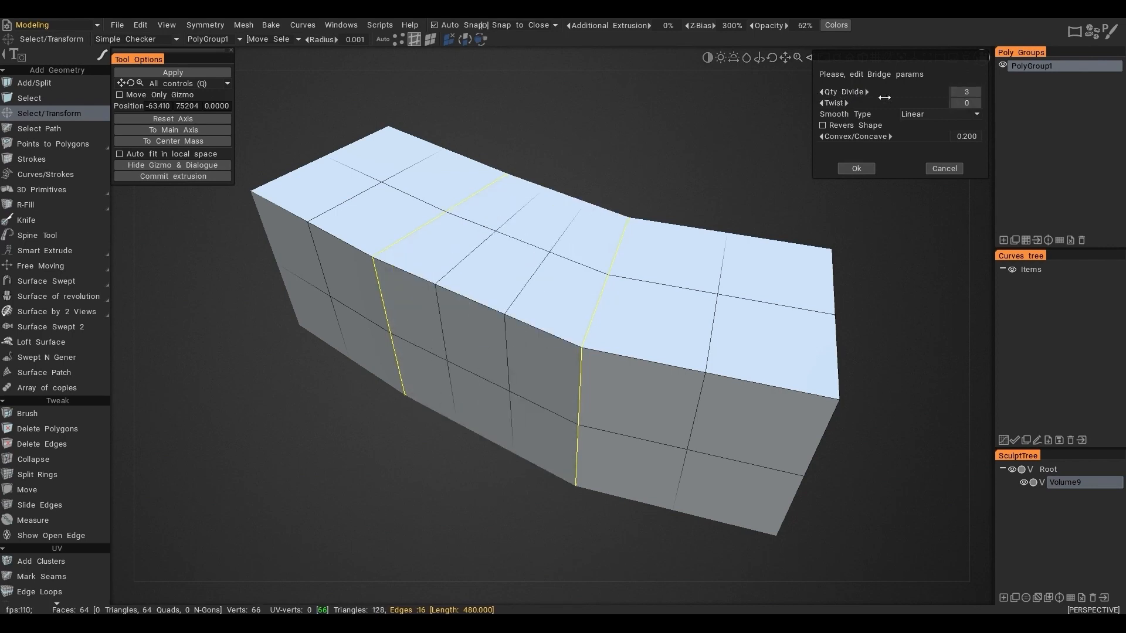
{"action": "left_click", "coordinate": [938, 140]}
{"action": "left_click", "coordinate": [962, 116]}
{"action": "left_click", "coordinate": [928, 150]}
{"action": "left_click", "coordinate": [946, 115]}
{"action": "left_click", "coordinate": [930, 160]}
{"action": "left_click_drag", "start_coordinate": [838, 102], "coordinate": [874, 98]}
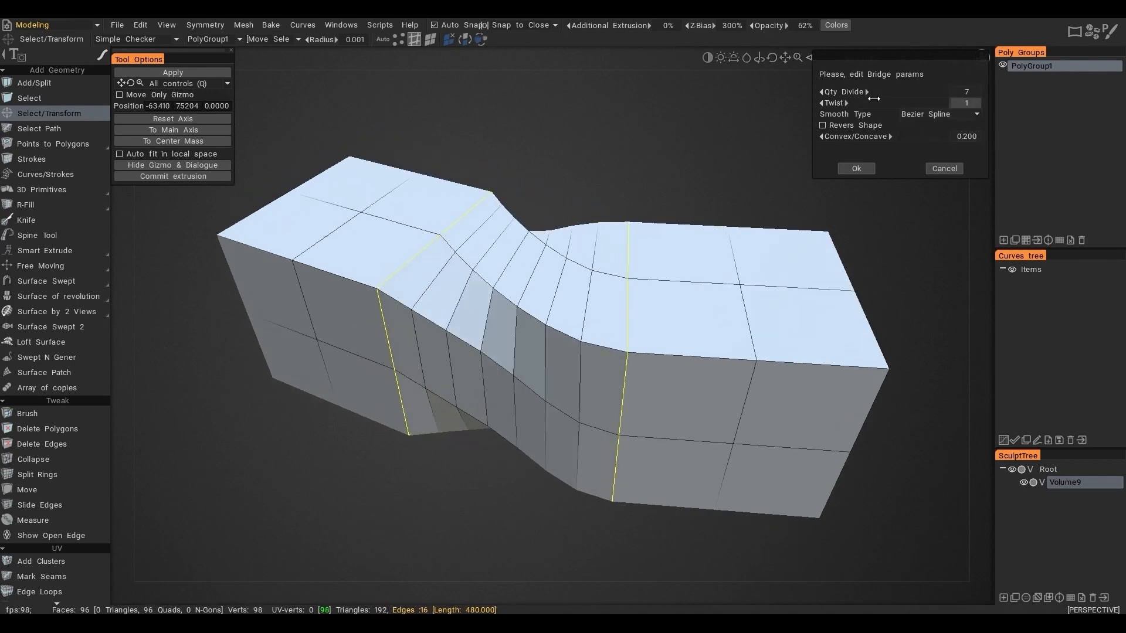
{"action": "left_click", "coordinate": [859, 170]}
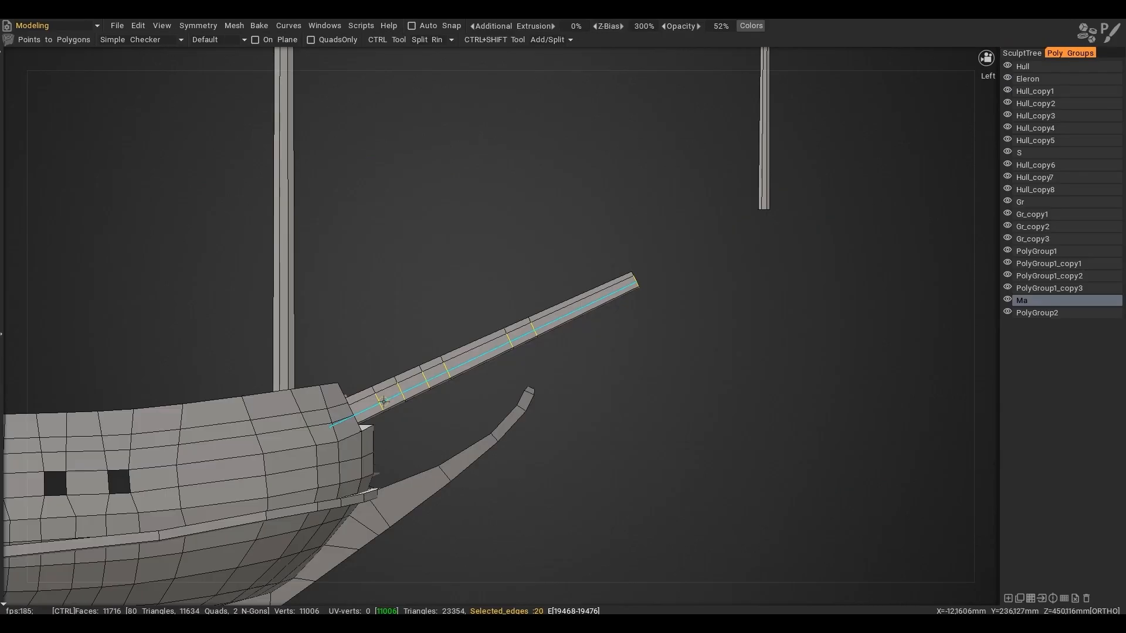
- Cut three rectangular openings into each side of the bowsprit by deleting matching middle polygons with Delete Polygons
{"action": "scroll", "coordinate": [653, 360], "scroll_direction": "up", "scroll_amount": 3}
{"action": "key", "text": "space"}
{"action": "left_click", "coordinate": [630, 178]}
{"action": "left_click", "coordinate": [540, 337]}
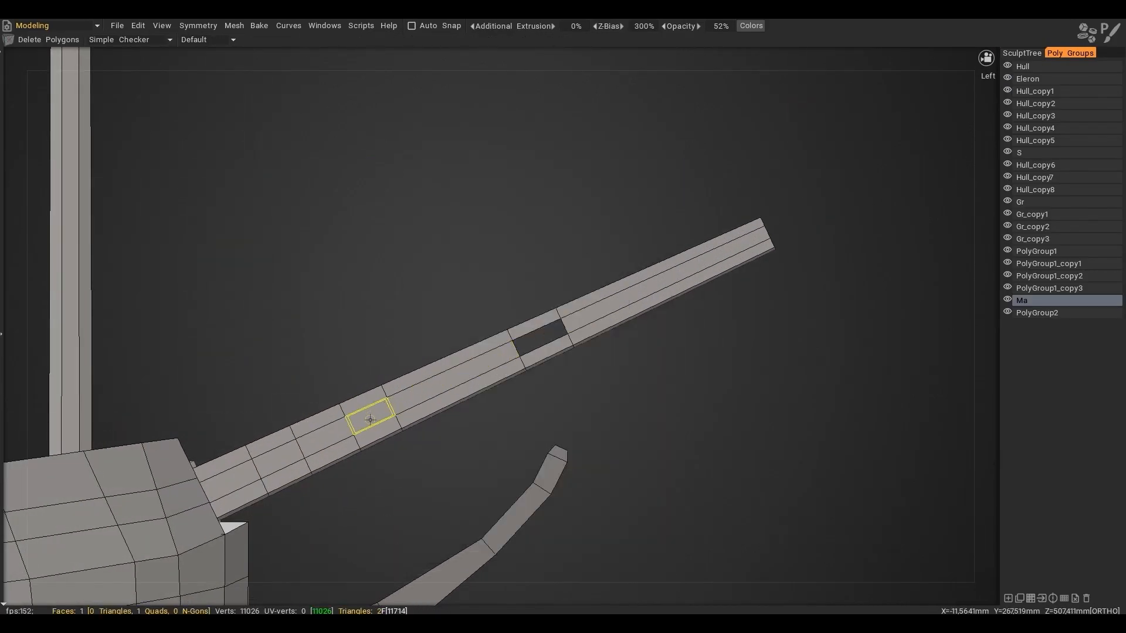
{"action": "left_click", "coordinate": [369, 417]}
{"action": "left_click", "coordinate": [278, 460]}
{"action": "key", "text": "KP_6"}
{"action": "left_click", "coordinate": [425, 333]}
{"action": "left_click", "coordinate": [603, 416]}
{"action": "left_click", "coordinate": [692, 458]}
- Select the border edges of the two opposite openings nearest the bowsprit's tip and bridge them through the beam
{"action": "key", "text": "space"}
{"action": "left_click", "coordinate": [536, 229]}
{"action": "left_click", "coordinate": [377, 43]}
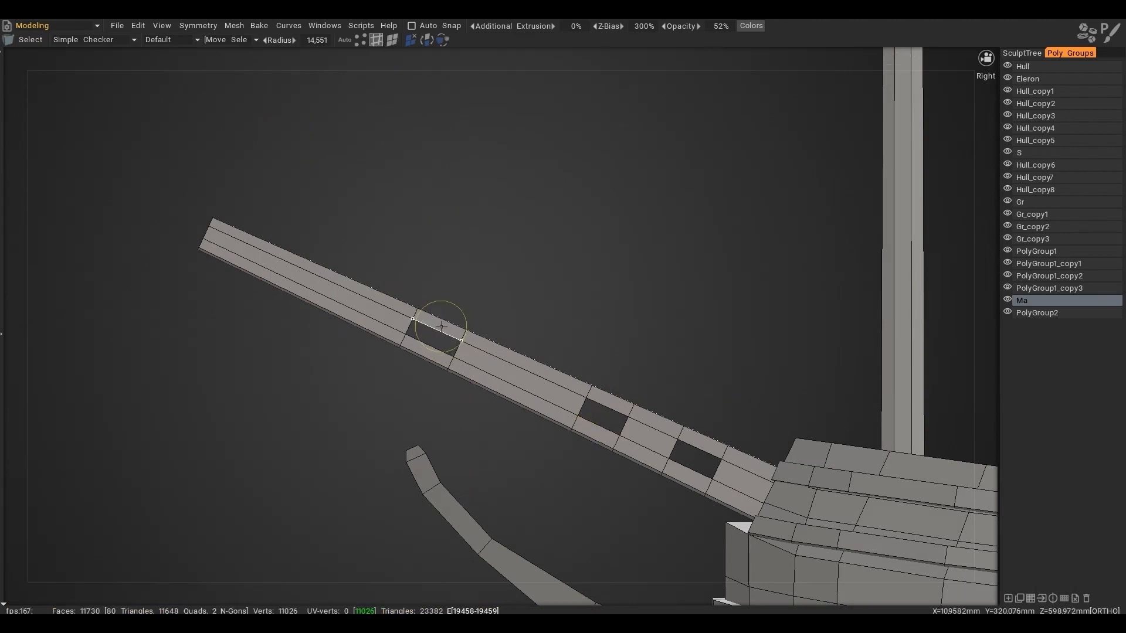
{"action": "left_click_drag", "start_coordinate": [504, 328], "coordinate": [786, 354]}
{"action": "left_click", "coordinate": [499, 338], "text": "shift"}
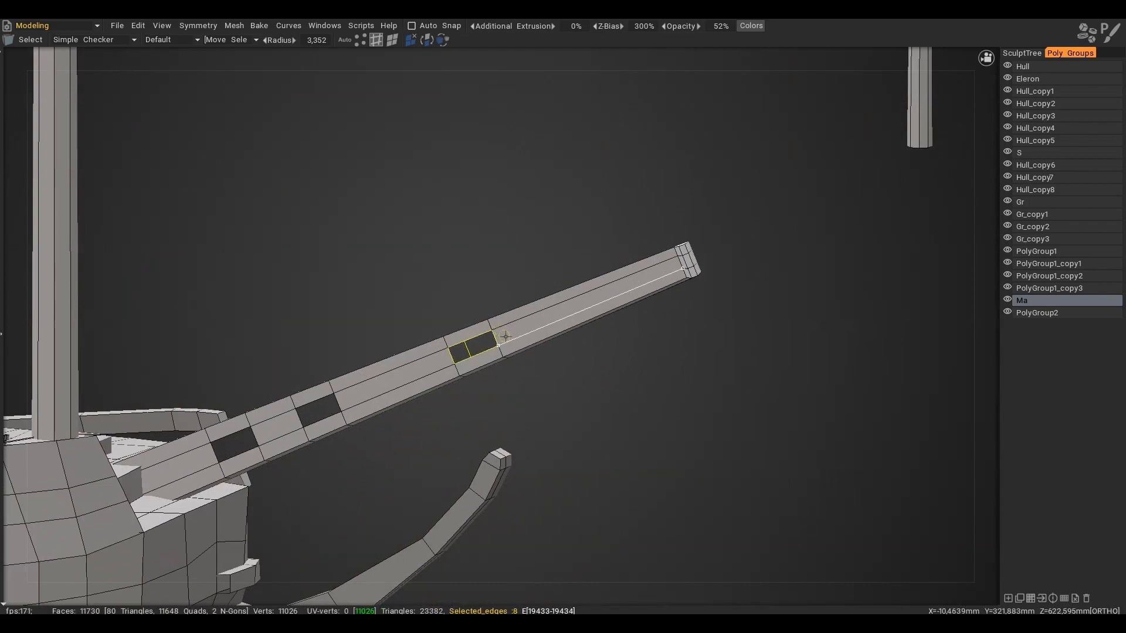
{"action": "key", "text": "b"}
{"action": "left_click", "coordinate": [853, 167]}
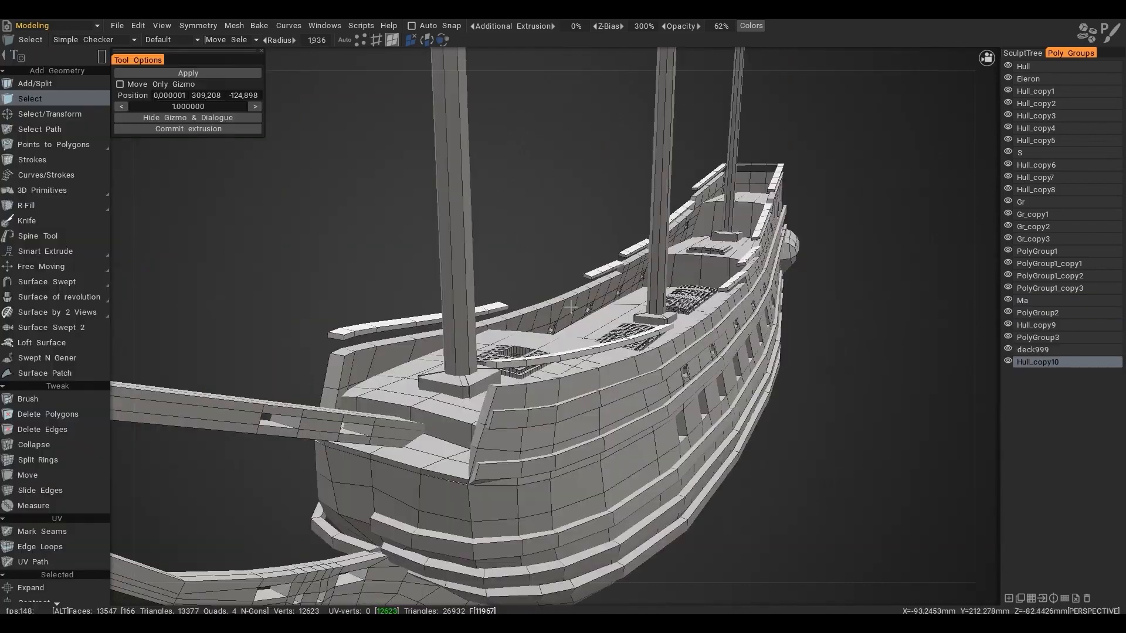
- Extrude the top faces at the bow ends of both raised rails upward into small blocks
{"action": "left_click_drag", "start_coordinate": [570, 306], "coordinate": [618, 358], "text": "alt"}
{"action": "right_click_drag", "start_coordinate": [618, 358], "coordinate": [630, 323], "text": "alt"}
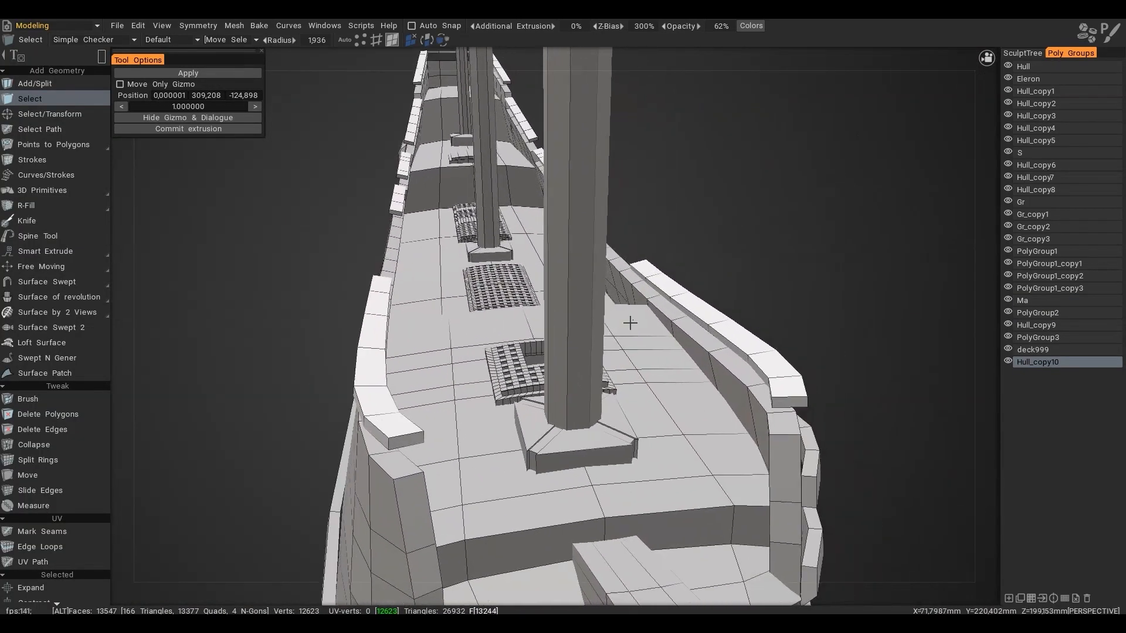
{"action": "key", "text": "e"}
{"action": "left_click", "coordinate": [439, 228]}
{"action": "left_click", "coordinate": [394, 424]}
{"action": "left_click", "coordinate": [788, 388]}
{"action": "key", "text": "shift+e"}
{"action": "left_click_drag", "start_coordinate": [602, 318], "coordinate": [603, 306]}
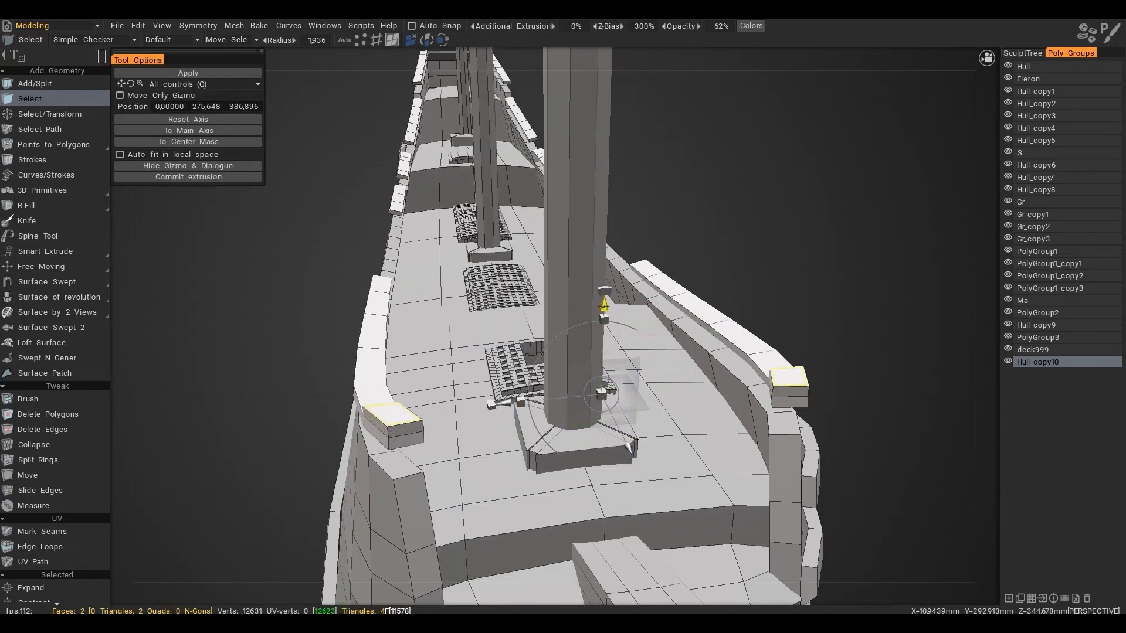
{"action": "key", "text": "Return"}
- Select the facing inner sides of the two raised rail blocks and bridge them into a crossbeam over the bow
{"action": "key", "text": "e"}
{"action": "left_click", "coordinate": [438, 227]}
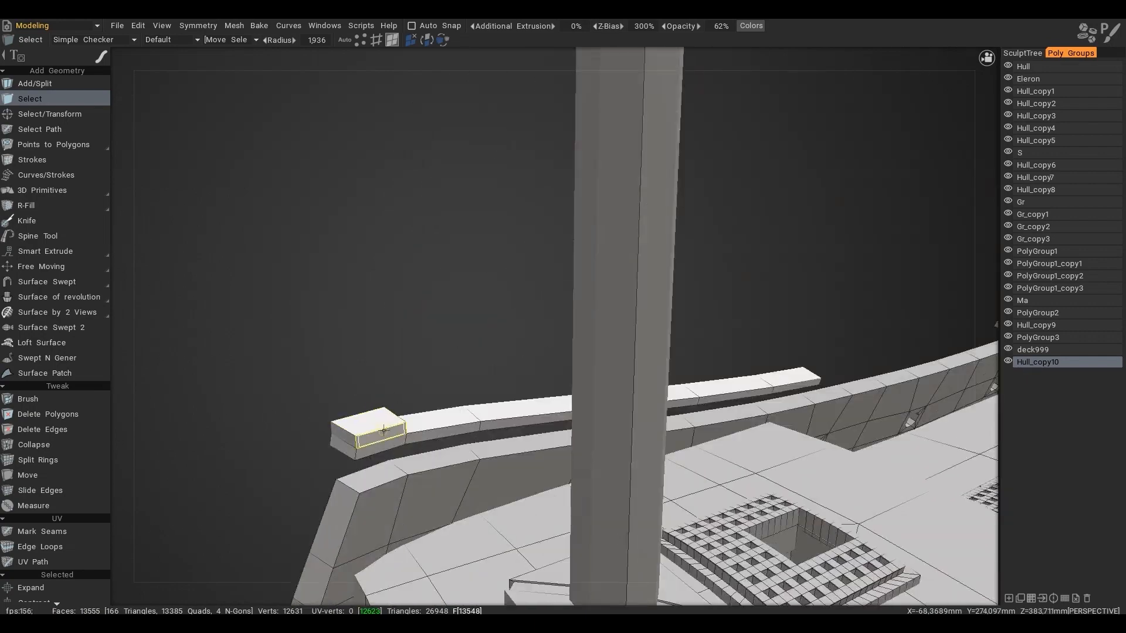
{"action": "left_click", "coordinate": [384, 430]}
{"action": "left_click_drag", "start_coordinate": [463, 421], "coordinate": [780, 381], "text": "alt"}
{"action": "left_click", "coordinate": [753, 334]}
{"action": "left_click_drag", "start_coordinate": [675, 378], "coordinate": [661, 385], "text": "alt"}
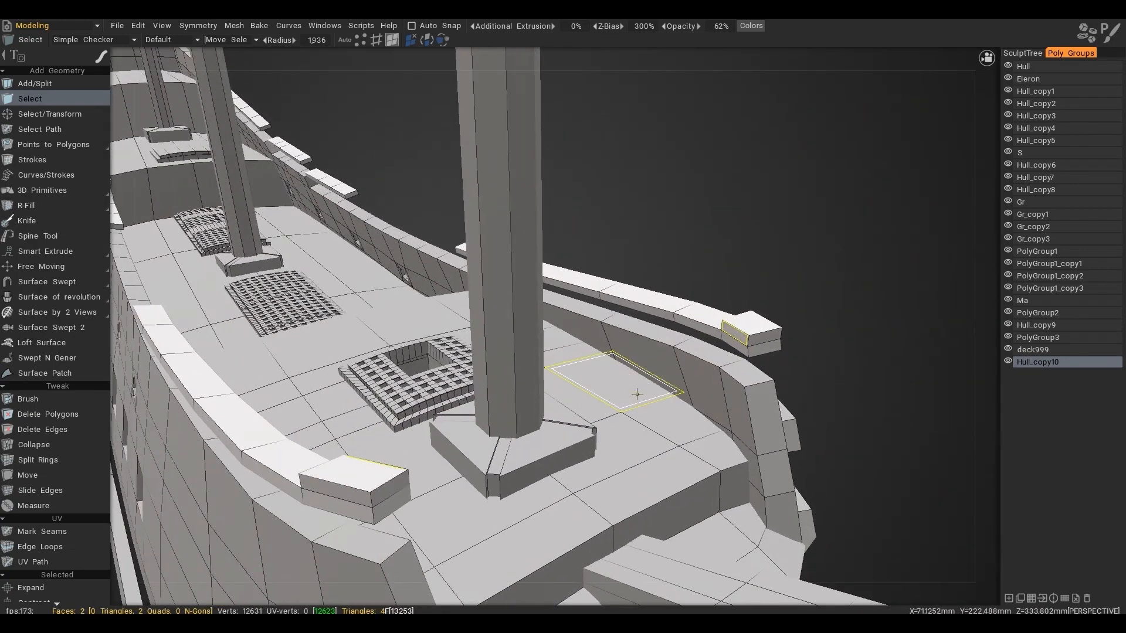
{"action": "key", "text": "b"}
{"action": "key", "text": "Return"}
- Split the bow crossbeam with additional crosswise and lengthwise edge rings to outline square openings
{"action": "scroll", "coordinate": [554, 328], "scroll_direction": "down", "scroll_amount": 5}
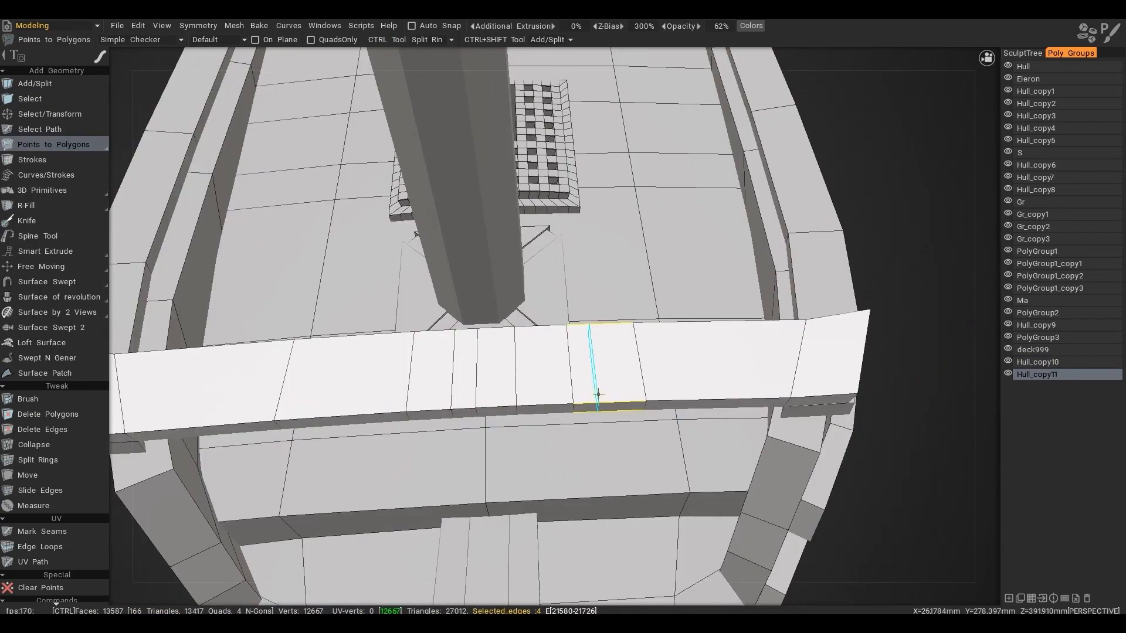
{"action": "left_click", "coordinate": [598, 394], "text": "ctrl"}
{"action": "left_click", "coordinate": [711, 390], "text": "ctrl"}
{"action": "left_click", "coordinate": [729, 389], "text": "ctrl"}
{"action": "right_click_drag", "start_coordinate": [679, 382], "coordinate": [631, 363], "text": "alt"}
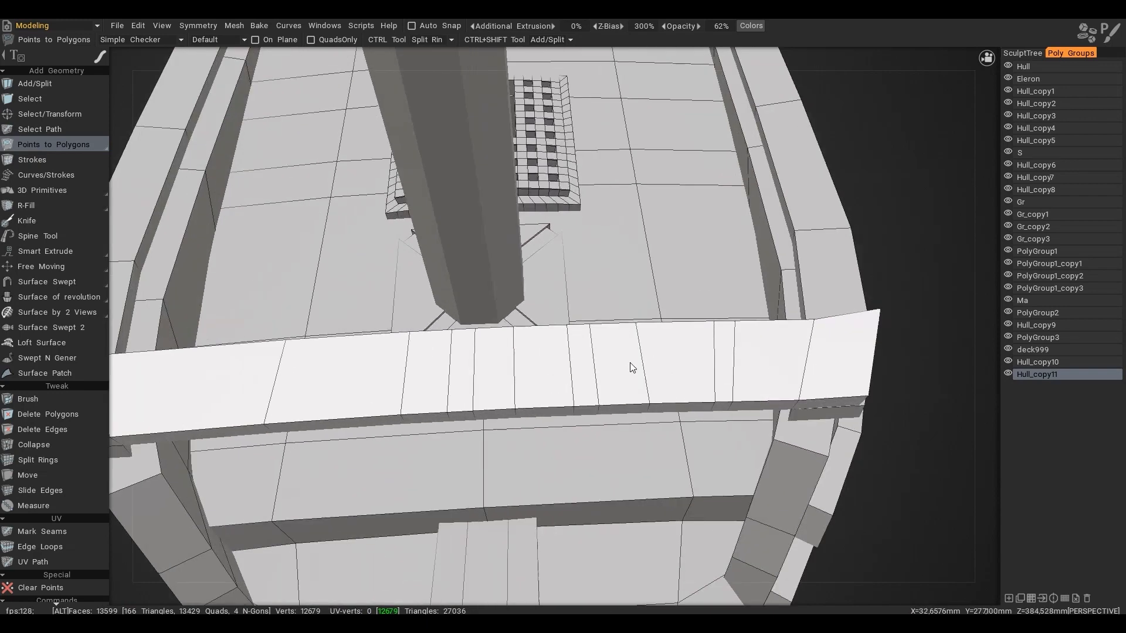
{"action": "left_click", "coordinate": [652, 356], "text": "ctrl"}
{"action": "left_click", "coordinate": [649, 354], "text": "ctrl"}
- Select the small square polygons on the crossbeam's top and underside at the opening positions and delete them
{"action": "left_click_drag", "start_coordinate": [649, 355], "coordinate": [503, 362], "text": "alt"}
{"action": "key", "text": "space"}
{"action": "left_click", "coordinate": [435, 264]}
{"action": "left_click", "coordinate": [786, 278]}
{"action": "left_click_drag", "start_coordinate": [698, 338], "coordinate": [524, 319], "text": "alt"}
{"action": "left_click", "coordinate": [630, 386]}
{"action": "left_click_drag", "start_coordinate": [757, 444], "coordinate": [504, 295], "text": "alt"}
{"action": "key", "text": "Delete"}
- Select the border edges of each side opening on the crossbeam's top and underside and bridge them through the beam
{"action": "key", "text": "2"}
{"action": "left_click_drag", "start_coordinate": [449, 329], "coordinate": [501, 348], "text": "alt"}
{"action": "left_click_drag", "start_coordinate": [486, 391], "coordinate": [490, 358], "text": "alt"}
{"action": "left_click", "coordinate": [384, 499], "text": "shift"}
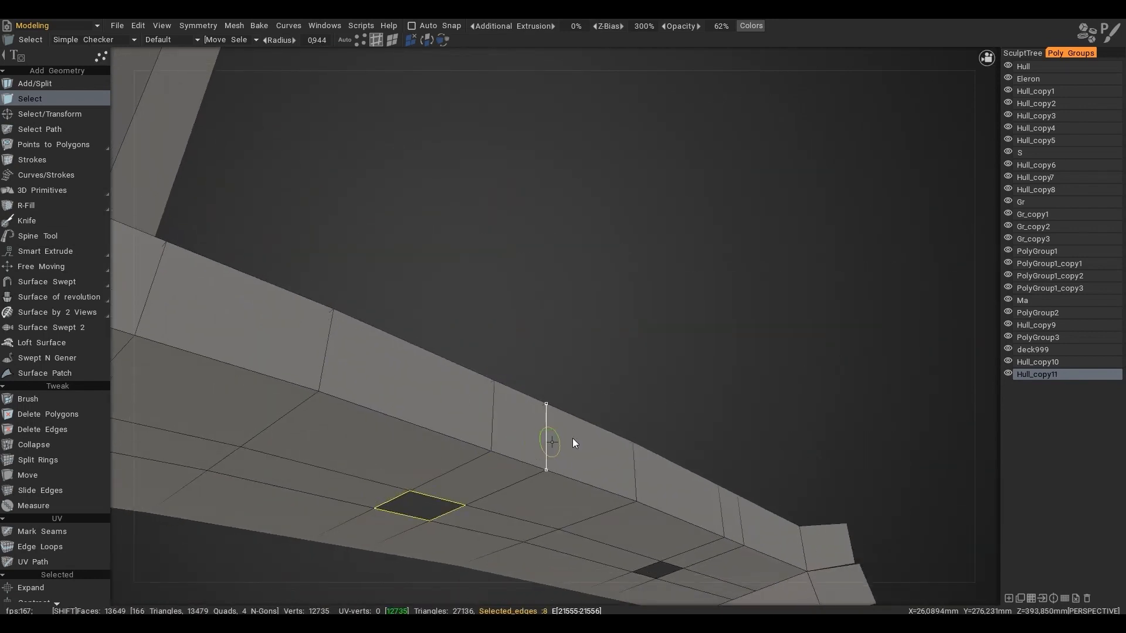
{"action": "key", "text": "b"}
{"action": "key", "text": "Return"}
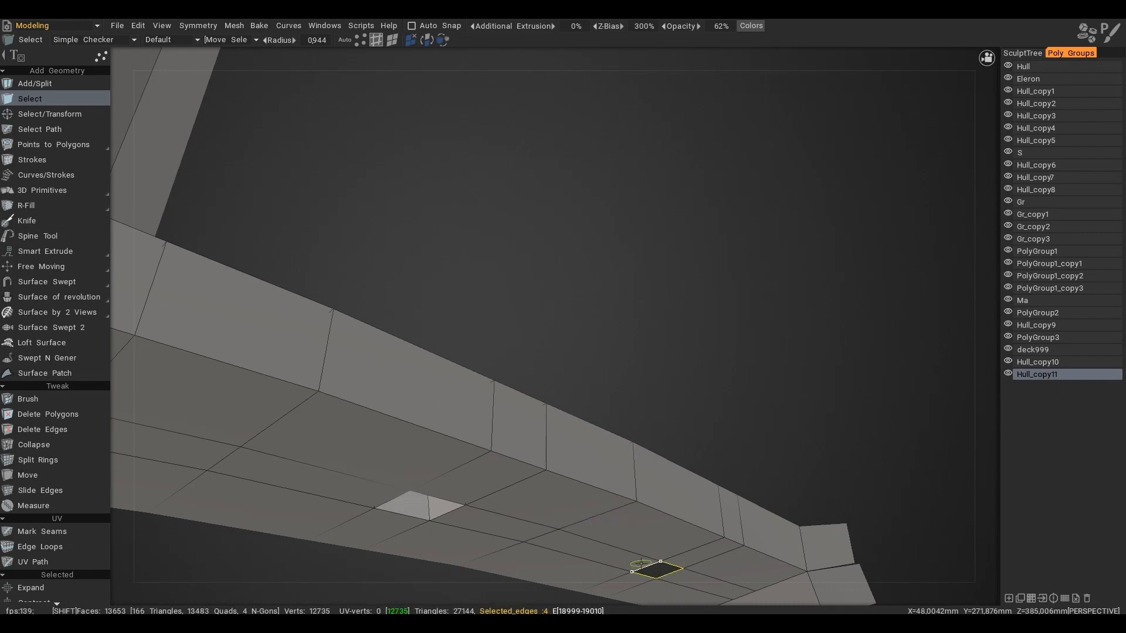
{"action": "left_click_drag", "start_coordinate": [641, 563], "coordinate": [655, 566], "text": "alt"}
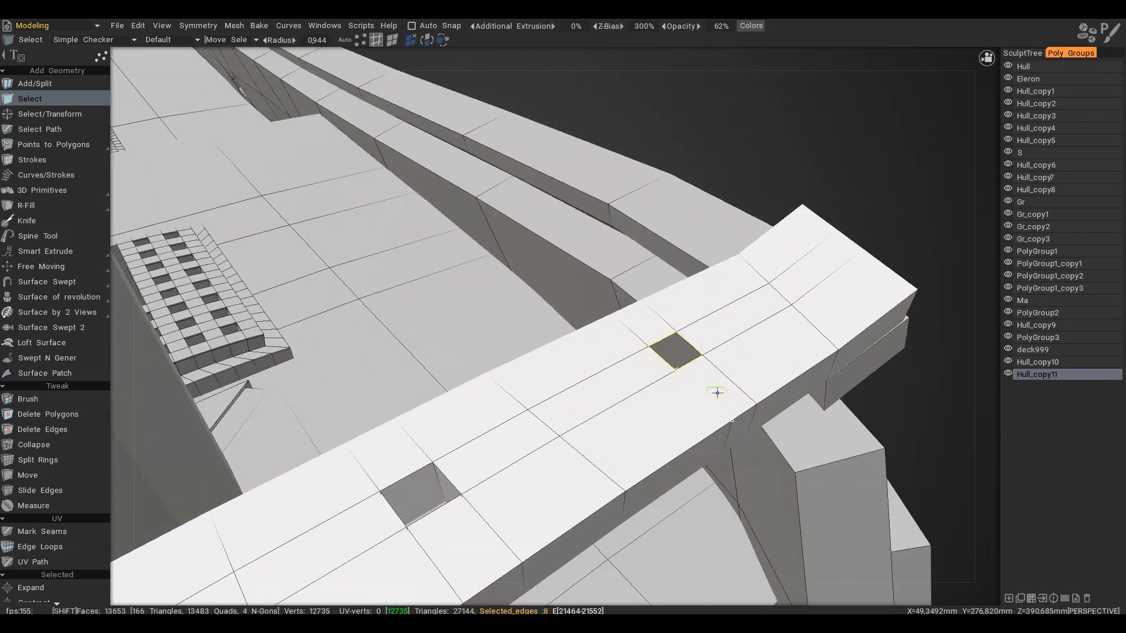
{"action": "key", "text": "b"}
{"action": "left_click", "coordinate": [861, 169]}
- Complete the middle opening through the crossbeam, with inner walls, in line with the side openings
{"action": "left_click_drag", "start_coordinate": [867, 223], "coordinate": [613, 316], "text": "alt"}
{"action": "right_click_drag", "start_coordinate": [612, 316], "coordinate": [657, 326], "text": "alt"}
{"action": "left_click_drag", "start_coordinate": [657, 326], "coordinate": [540, 404], "text": "alt"}
{"action": "right_click_drag", "start_coordinate": [640, 385], "coordinate": [651, 363], "text": "alt"}
{"action": "left_click_drag", "start_coordinate": [651, 364], "coordinate": [583, 340], "text": "alt"}
{"action": "key", "text": "s"}
{"action": "left_click", "coordinate": [494, 362]}
{"action": "key", "text": "s"}
{"action": "scroll", "coordinate": [583, 351], "scroll_direction": "up", "scroll_amount": 6}
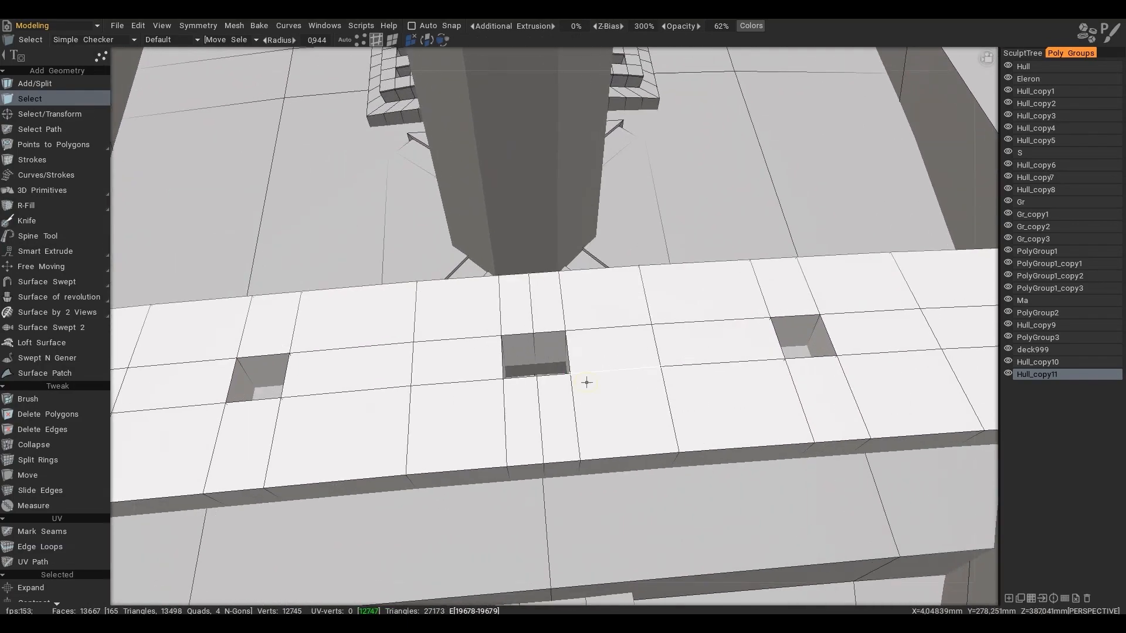
{"action": "key", "text": "space"}
{"action": "left_click_drag", "start_coordinate": [580, 384], "coordinate": [498, 348], "text": "alt"}
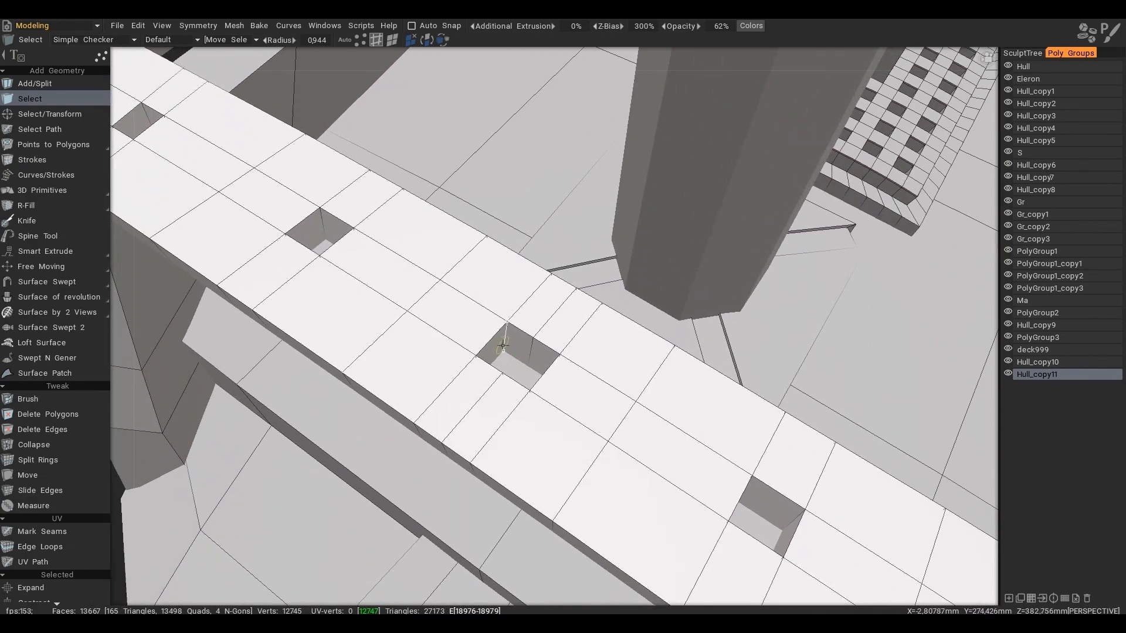
{"action": "left_click_drag", "start_coordinate": [463, 239], "coordinate": [682, 404], "text": "alt"}
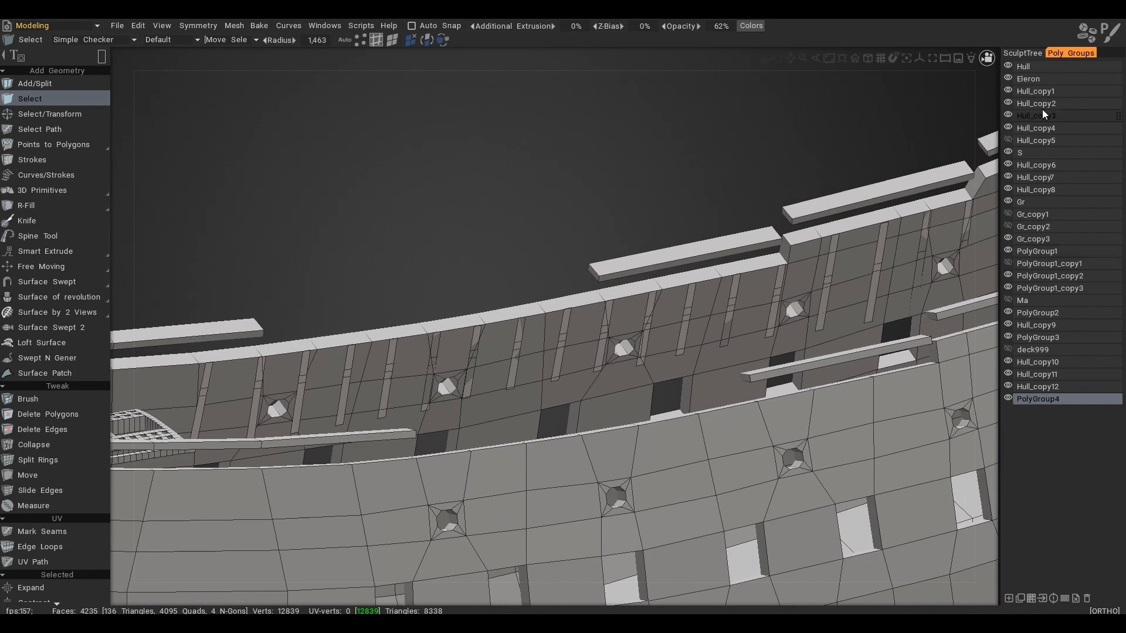
- Hide the Hull poly group and bridge the facing middle edges of the first four vertical strips in side view
{"action": "left_click", "coordinate": [1008, 66]}
{"action": "left_click_drag", "start_coordinate": [512, 308], "coordinate": [478, 311], "text": "alt"}
{"action": "right_click_drag", "start_coordinate": [477, 311], "coordinate": [413, 108], "text": "alt"}
{"action": "left_click", "coordinate": [245, 313]}
{"action": "left_click", "coordinate": [341, 318], "text": "ctrl"}
{"action": "key", "text": "b"}
{"action": "key", "text": "b"}
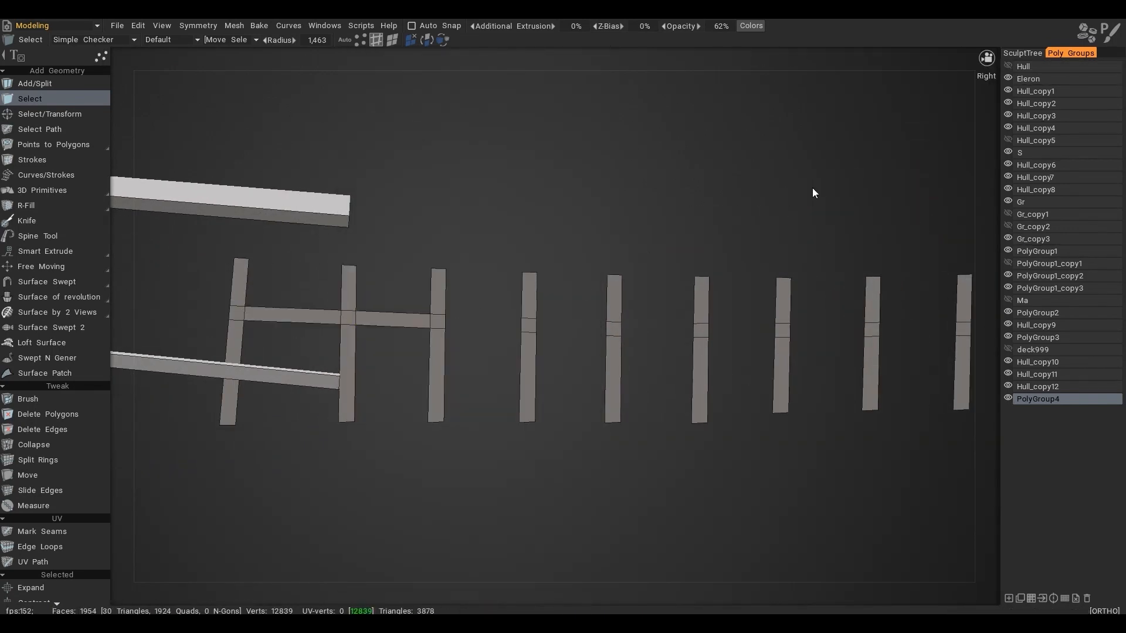
{"action": "left_click", "coordinate": [523, 324], "text": "ctrl"}
{"action": "key", "text": "b"}
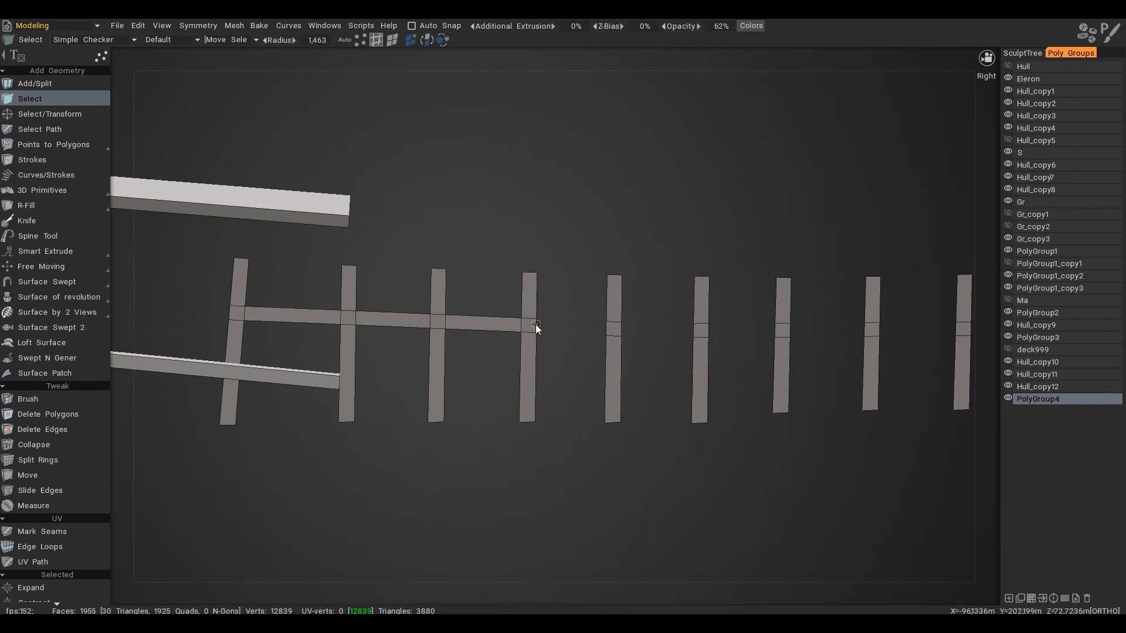
- Continue the horizontal band by bridging the middle edges from the fourth to the eighth vertical strip
{"action": "left_click", "coordinate": [535, 325]}
{"action": "left_click", "coordinate": [606, 327], "text": "ctrl"}
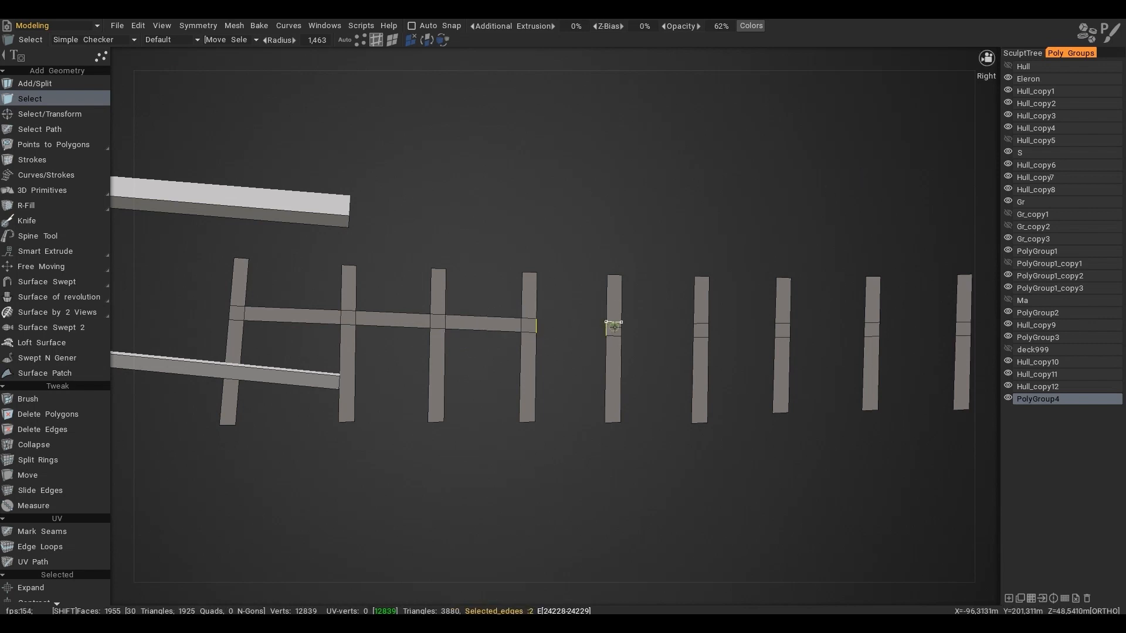
{"action": "key", "text": "b"}
{"action": "key", "text": "Return"}
{"action": "key", "text": "b"}
{"action": "key", "text": "Return"}
{"action": "key", "text": "b"}
{"action": "key", "text": "Return"}
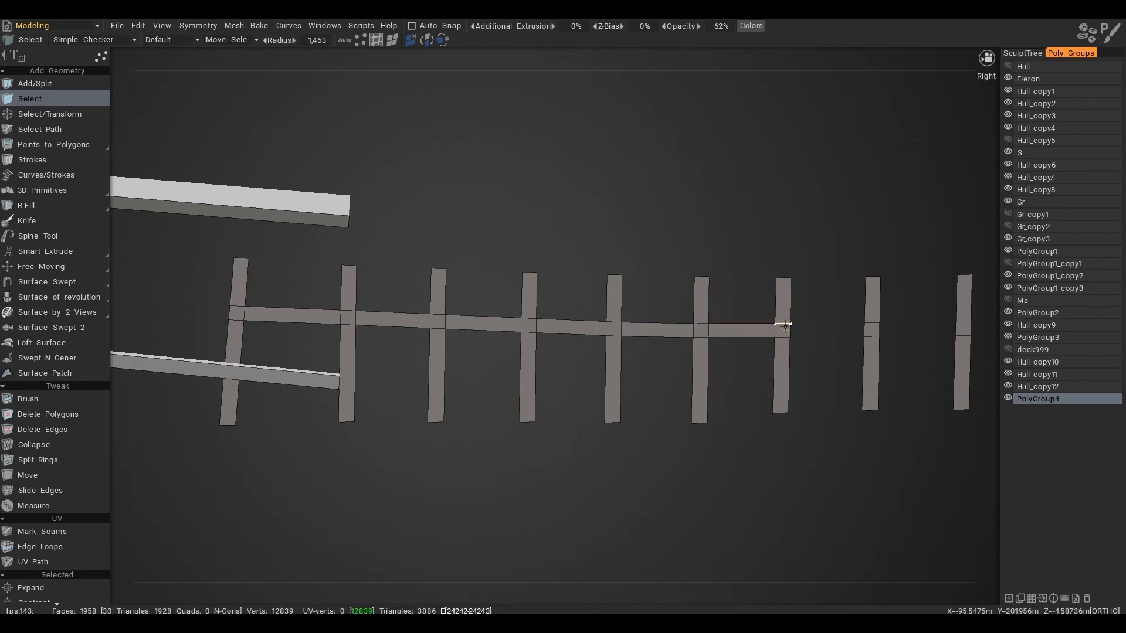
{"action": "key", "text": "b"}
{"action": "key", "text": "Return"}
- Bridge the facing middle edges from the eighth to the eleventh vertical strip
{"action": "left_click_drag", "start_coordinate": [865, 166], "coordinate": [456, 262]}
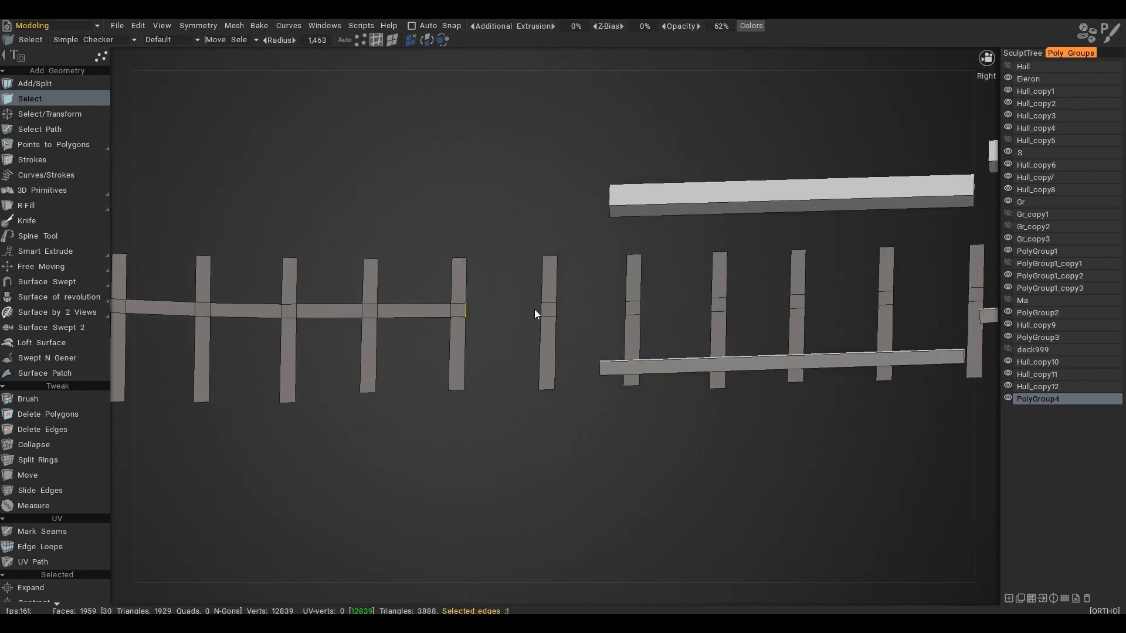
{"action": "left_click", "coordinate": [535, 314]}
{"action": "key", "text": "b"}
{"action": "key", "text": "Return"}
{"action": "left_click", "coordinate": [629, 307]}
{"action": "key", "text": "b"}
{"action": "left_click", "coordinate": [862, 170]}
{"action": "left_click", "coordinate": [642, 307]}
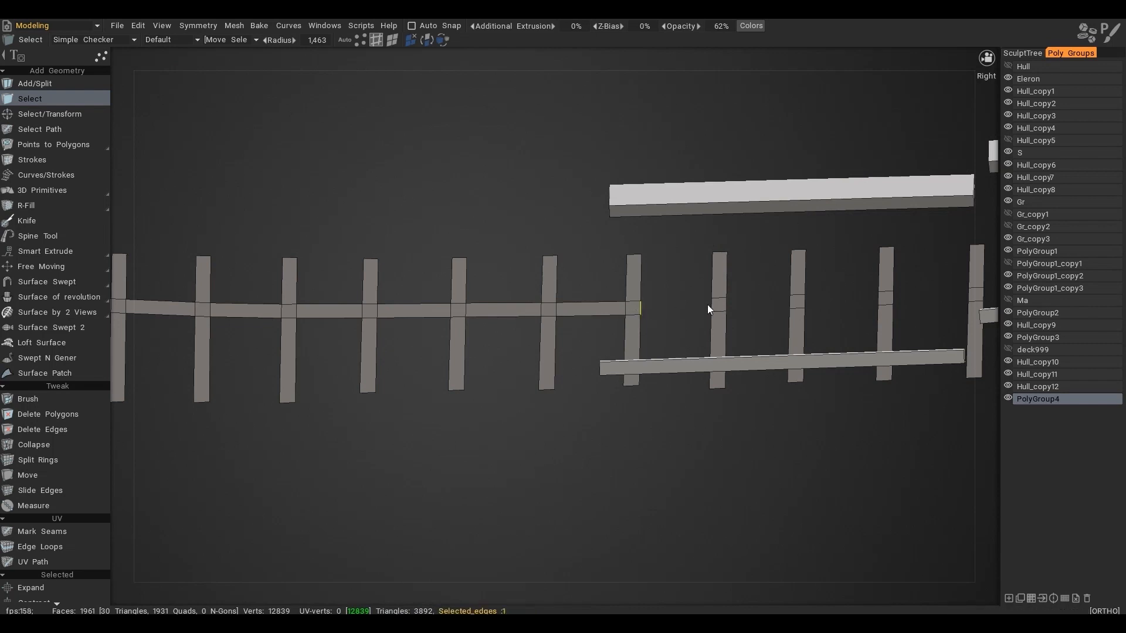
{"action": "left_click", "coordinate": [710, 305]}
{"action": "key", "text": "b"}
{"action": "left_click", "coordinate": [856, 171]}
- Bridge the facing middle edges from the eleventh to the thirteenth vertical strip
{"action": "left_click", "coordinate": [728, 305]}
{"action": "left_click", "coordinate": [793, 302]}
{"action": "key", "text": "b"}
{"action": "left_click", "coordinate": [856, 171]}
{"action": "left_click", "coordinate": [804, 301]}
{"action": "left_click", "coordinate": [880, 298]}
{"action": "key", "text": "b"}
{"action": "left_click", "coordinate": [857, 171]}
- Extend the horizontal band with bridges from the thirteenth vertical strip to the last one at the stern
{"action": "scroll", "coordinate": [815, 220], "scroll_direction": "down", "scroll_amount": 5}
{"action": "scroll", "coordinate": [578, 198], "scroll_direction": "up", "scroll_amount": 6}
{"action": "left_click", "coordinate": [483, 271]}
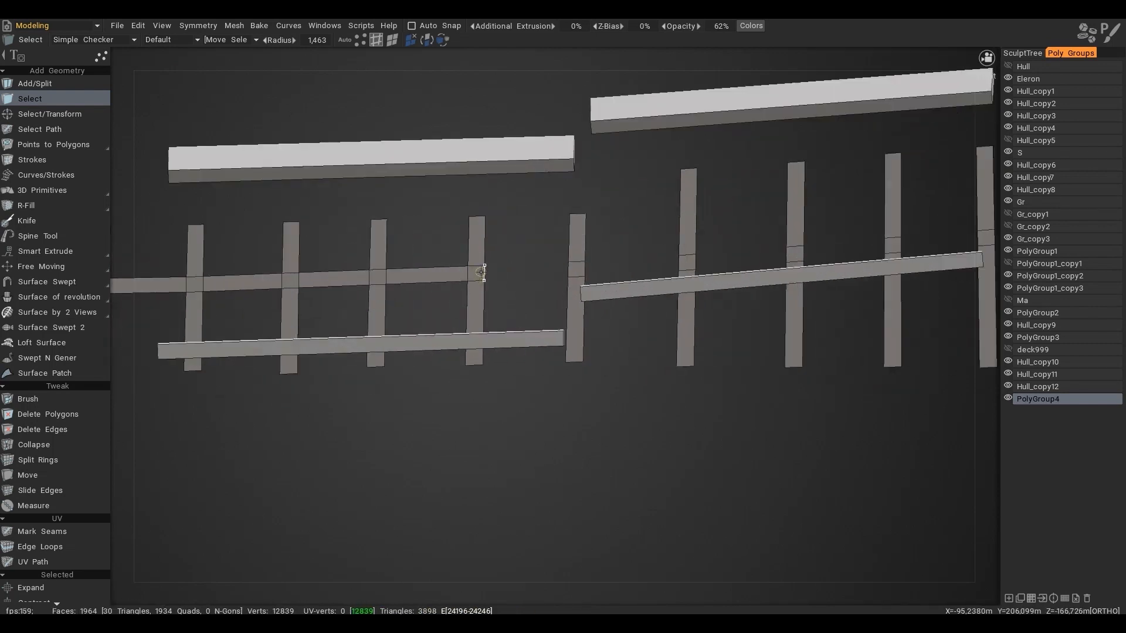
{"action": "left_click", "coordinate": [568, 270]}
{"action": "key", "text": "b"}
{"action": "left_click", "coordinate": [856, 171]}
{"action": "left_click", "coordinate": [587, 270]}
{"action": "left_click", "coordinate": [675, 267]}
{"action": "key", "text": "b"}
{"action": "left_click", "coordinate": [856, 170]}
{"action": "middle_click_drag", "start_coordinate": [799, 186], "coordinate": [420, 225]}
{"action": "key", "text": "b"}
{"action": "left_click", "coordinate": [857, 171]}
- Select all polygons of the strip lattice and extrude them to give the lattice thickness
{"action": "left_click_drag", "start_coordinate": [469, 235], "coordinate": [600, 209]}
{"action": "key", "text": "3"}
{"action": "key", "text": "ctrl+a"}
{"action": "key", "text": "space"}
{"action": "left_click", "coordinate": [920, 410]}
{"action": "left_click_drag", "start_coordinate": [669, 332], "coordinate": [685, 347]}
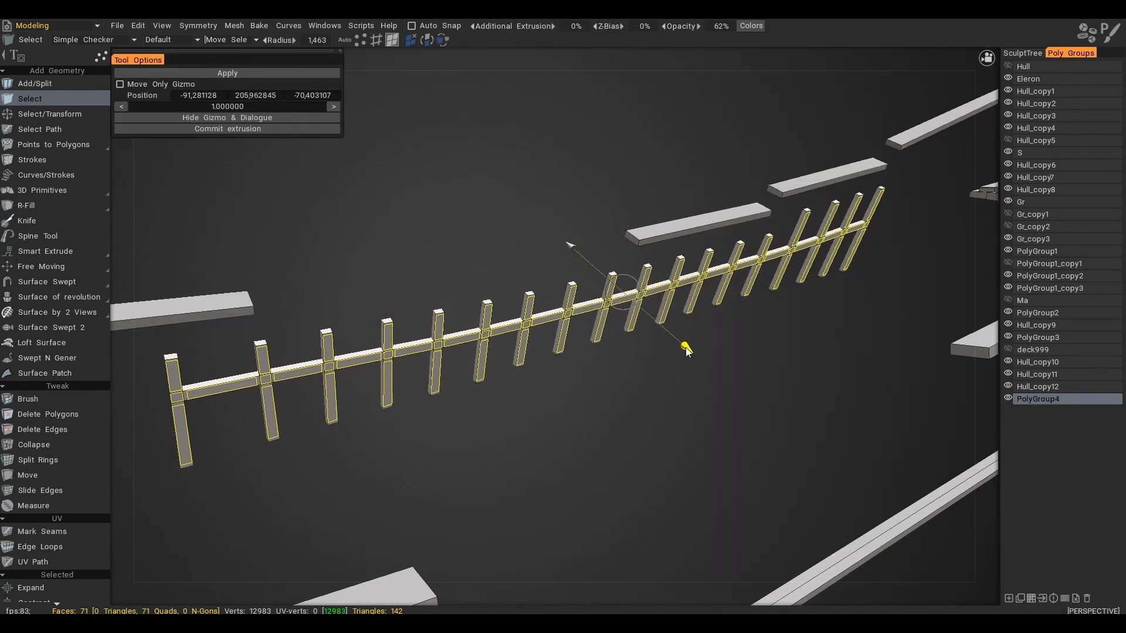
{"action": "key", "text": "t"}
{"action": "left_click_drag", "start_coordinate": [632, 263], "coordinate": [668, 188], "text": "alt"}
{"action": "left_click_drag", "start_coordinate": [669, 188], "coordinate": [761, 246], "text": "alt"}
{"action": "key", "text": "Escape"}
- Show the Hull and deck999 poly groups again around the thickened lattice
{"action": "scroll", "coordinate": [762, 246], "scroll_direction": "up", "scroll_amount": 3}
{"action": "left_click", "coordinate": [1008, 66]}
{"action": "left_click", "coordinate": [1008, 349]}
{"action": "scroll", "coordinate": [849, 204], "scroll_direction": "down", "scroll_amount": 3}
{"action": "left_click_drag", "start_coordinate": [849, 204], "coordinate": [508, 178], "text": "alt"}
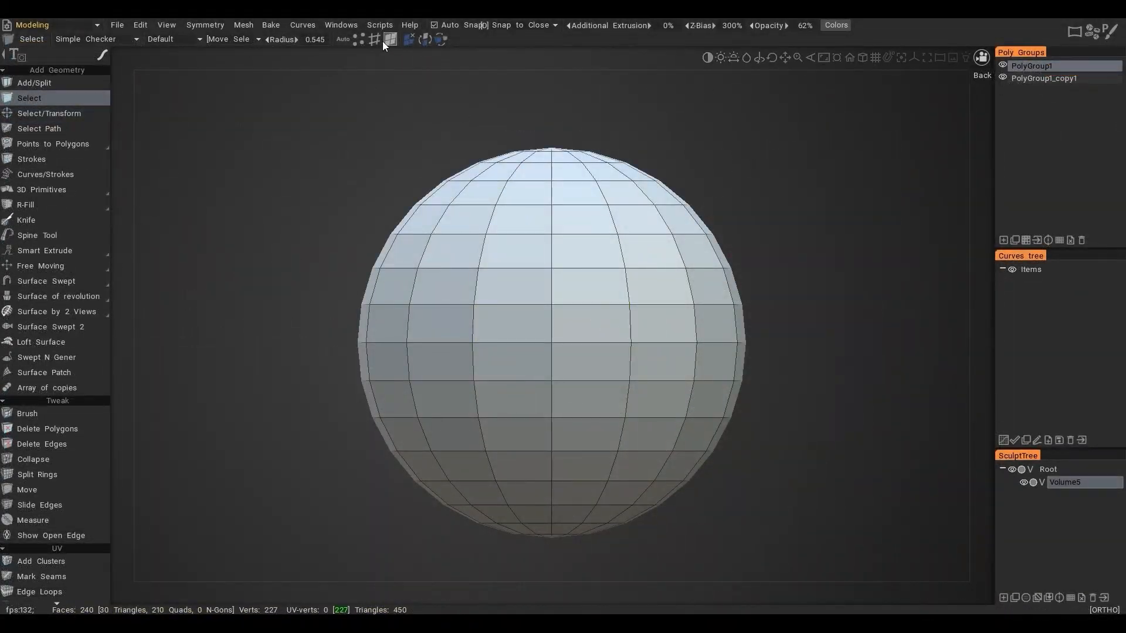
- Select the two edge rings around the sphere's equator and convert the selection to polygons
{"action": "left_click", "coordinate": [374, 39]}
{"action": "left_click", "coordinate": [558, 328]}
{"action": "left_click", "coordinate": [583, 346]}
{"action": "key", "text": "r"}
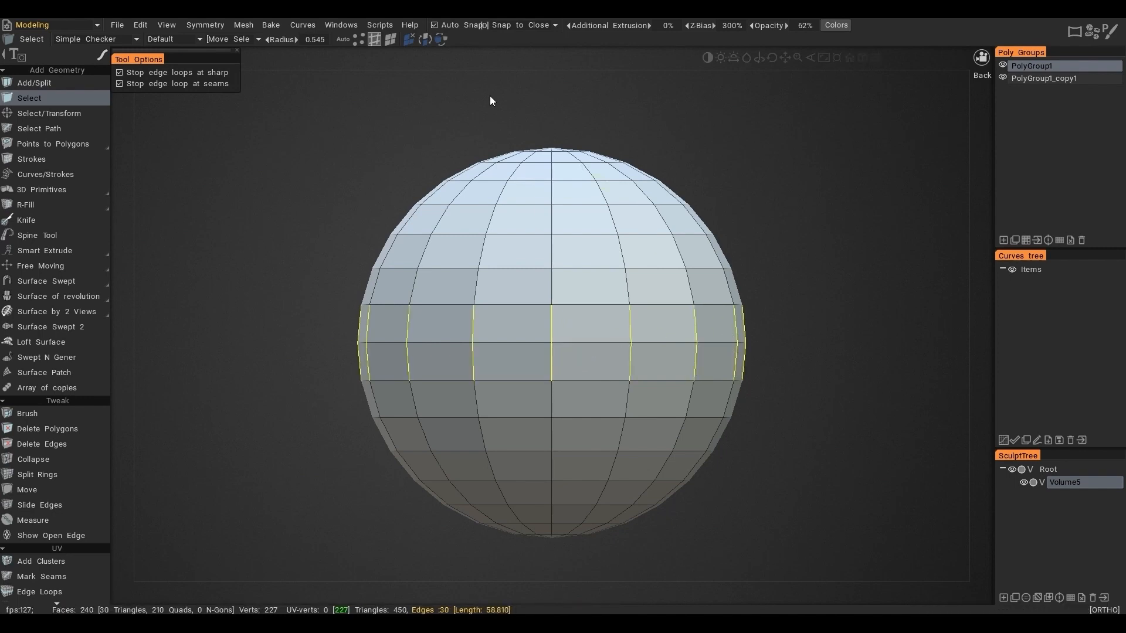
{"action": "left_click", "coordinate": [390, 39]}
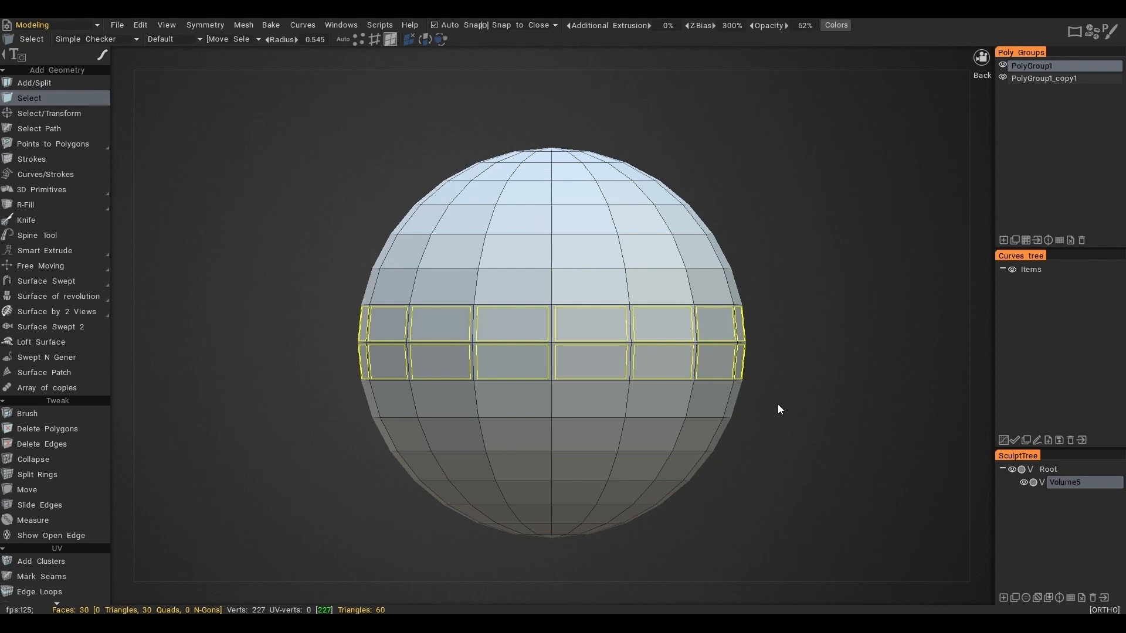
- Clone the selected equatorial band of the sphere into a new poly group without moving it
{"action": "key", "text": "space"}
{"action": "left_click", "coordinate": [736, 519]}
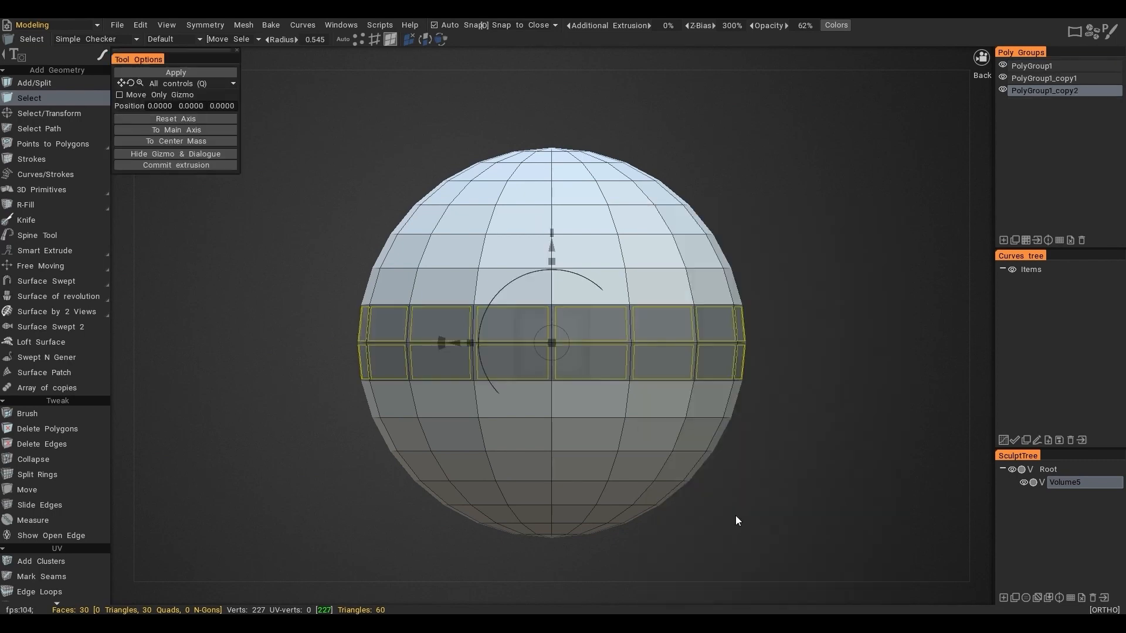
{"action": "left_click", "coordinate": [375, 173]}
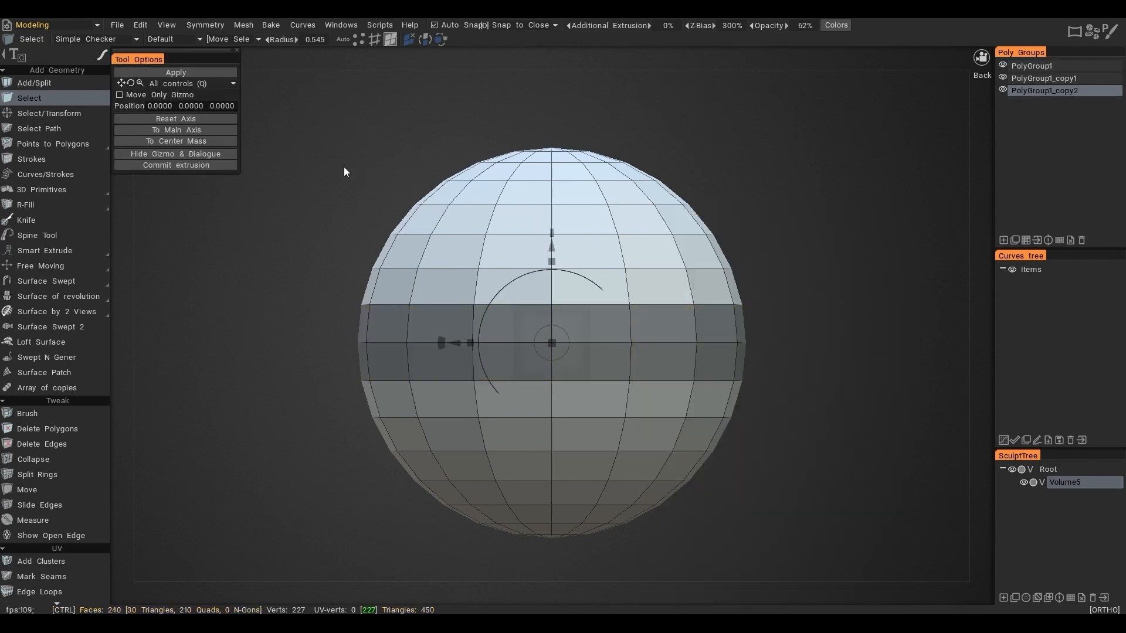
{"action": "left_click", "coordinate": [185, 73]}
{"action": "left_click", "coordinate": [620, 345]}
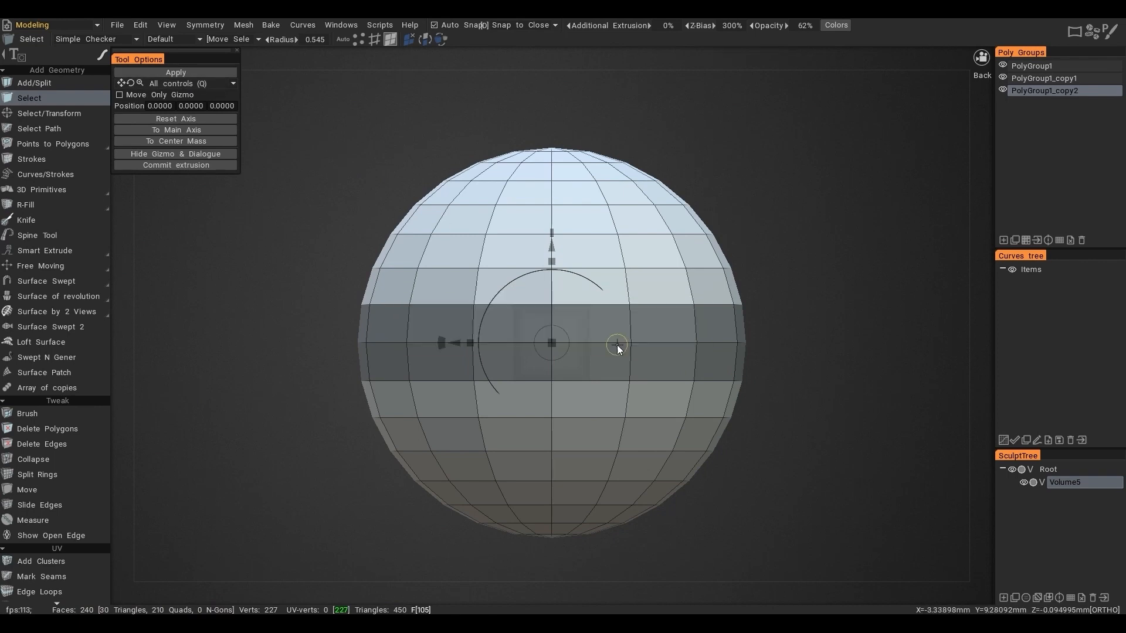
- Extrude the cloned equatorial band outward to form a thick ring around the sphere
{"action": "left_click", "coordinate": [1026, 241]}
{"action": "key", "text": "space"}
{"action": "left_click", "coordinate": [941, 442]}
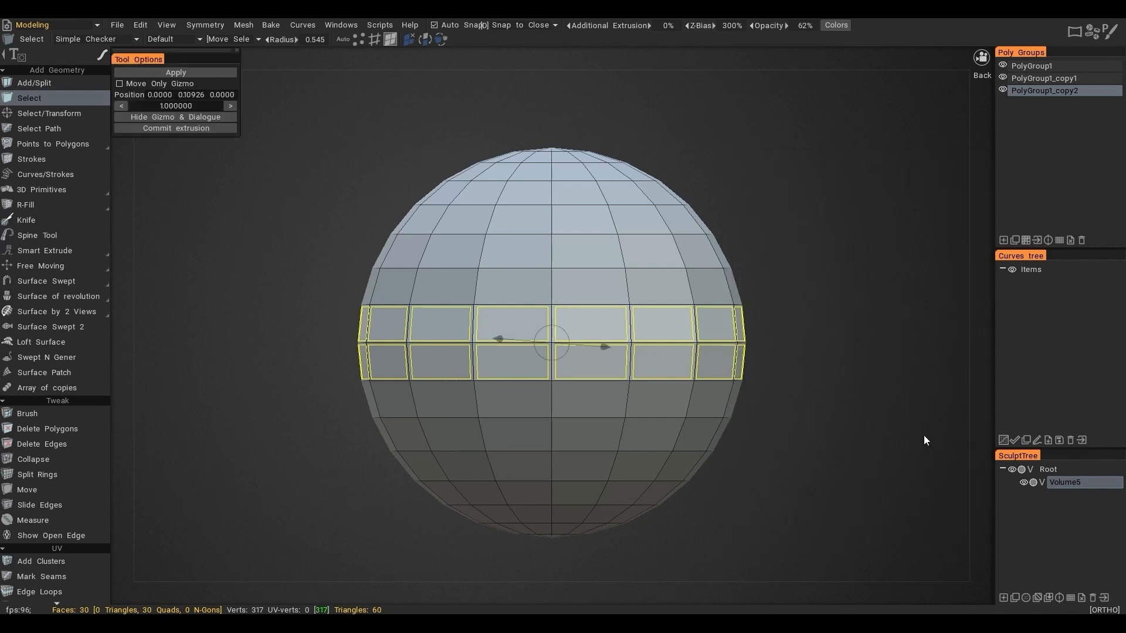
{"action": "left_click_drag", "start_coordinate": [610, 350], "coordinate": [626, 356]}
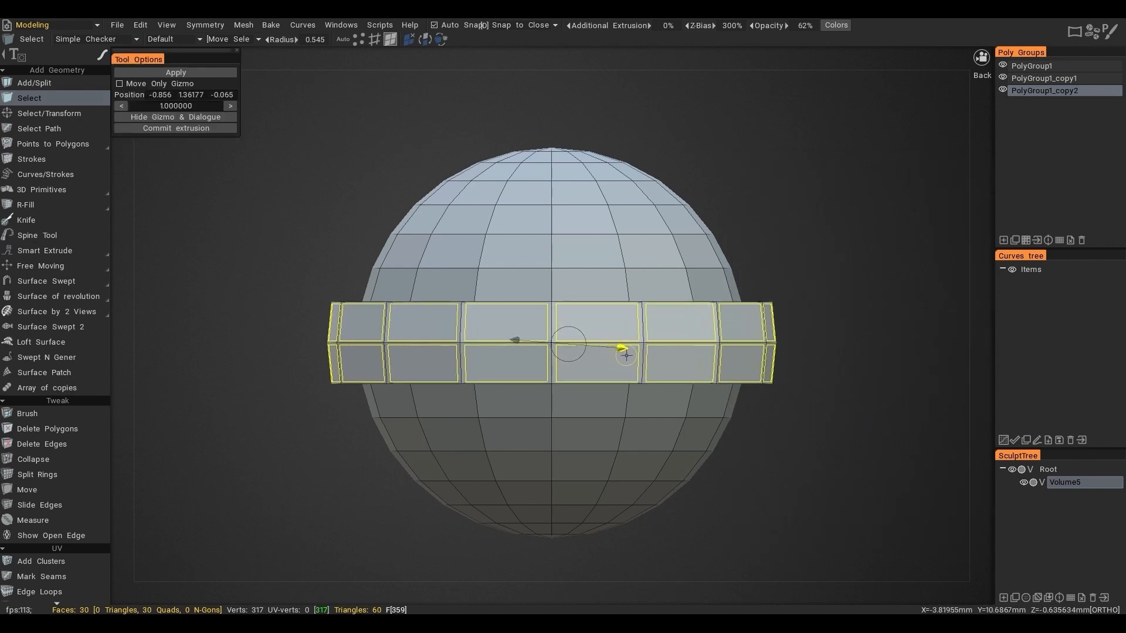
{"action": "right_click_drag", "start_coordinate": [627, 355], "coordinate": [598, 397]}
{"action": "right_click_drag", "start_coordinate": [635, 318], "coordinate": [594, 353]}
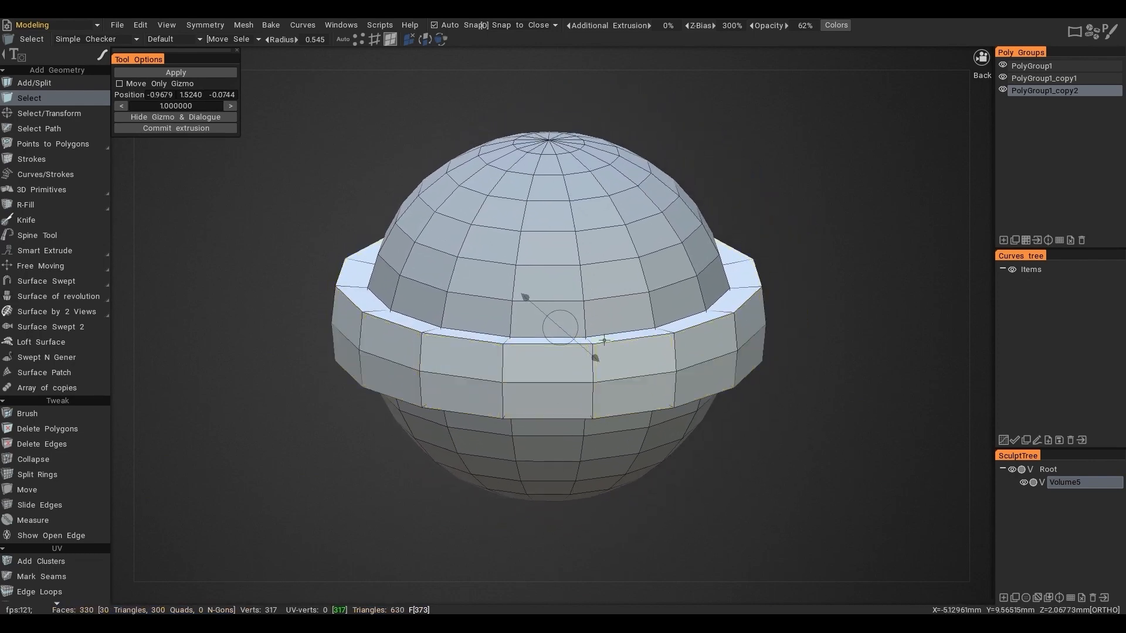
- Try gizmo moves on the thick ring around the sphere, undoing the first one
{"action": "key", "text": "q"}
{"action": "left_click_drag", "start_coordinate": [644, 325], "coordinate": [493, 393]}
{"action": "key", "text": "ctrl+z"}
{"action": "left_click_drag", "start_coordinate": [575, 393], "coordinate": [589, 431], "text": "alt"}
{"action": "left_click_drag", "start_coordinate": [527, 335], "coordinate": [572, 338]}
{"action": "left_click_drag", "start_coordinate": [572, 338], "coordinate": [567, 408], "text": "alt+shift"}
{"action": "left_click_drag", "start_coordinate": [610, 369], "coordinate": [751, 368], "text": "alt"}
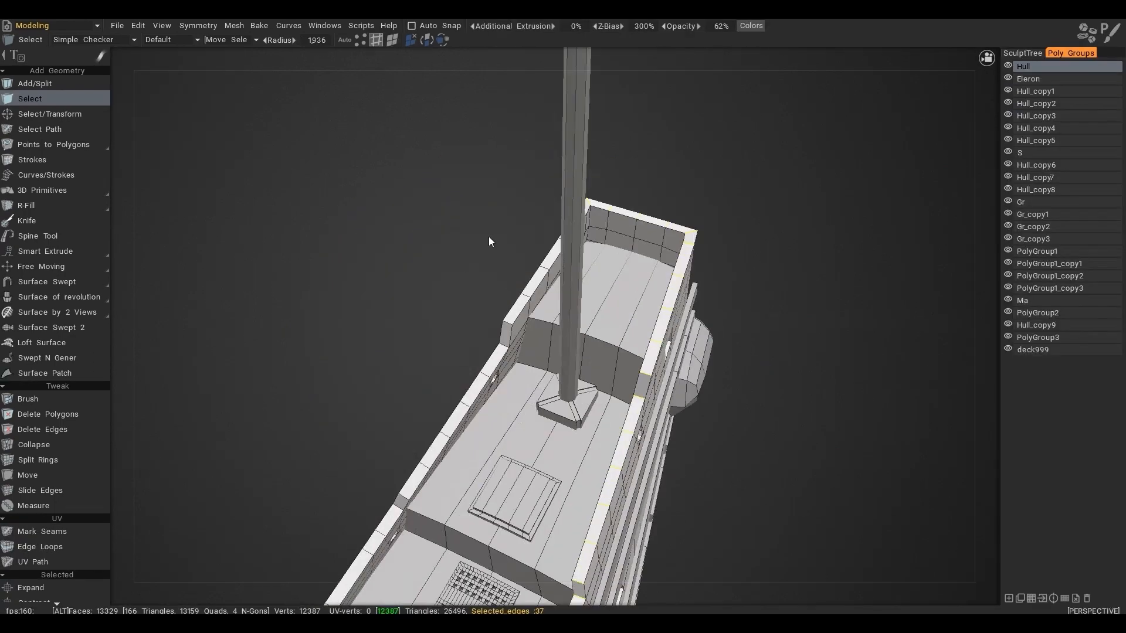
- Extend the selection of crosswise edges along the hull's top rim to the bow on both sides
{"action": "left_click_drag", "start_coordinate": [488, 237], "coordinate": [529, 326], "text": "alt"}
{"action": "left_click", "coordinate": [611, 444]}
{"action": "left_click_drag", "start_coordinate": [610, 443], "coordinate": [453, 353], "text": "alt"}
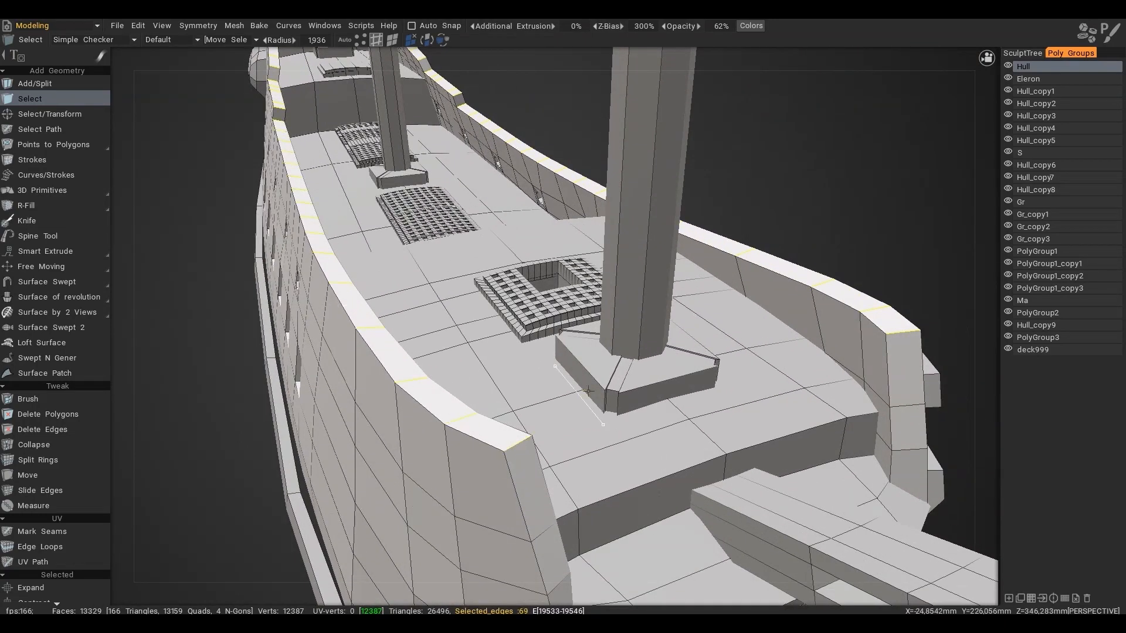
{"action": "left_click_drag", "start_coordinate": [505, 212], "coordinate": [418, 263], "text": "alt"}
- Clone the hull's top rim polygons into a new poly group and raise the copy above the rim
{"action": "key", "text": "space"}
{"action": "left_click", "coordinate": [414, 449]}
{"action": "left_click_drag", "start_coordinate": [528, 136], "coordinate": [527, 130]}
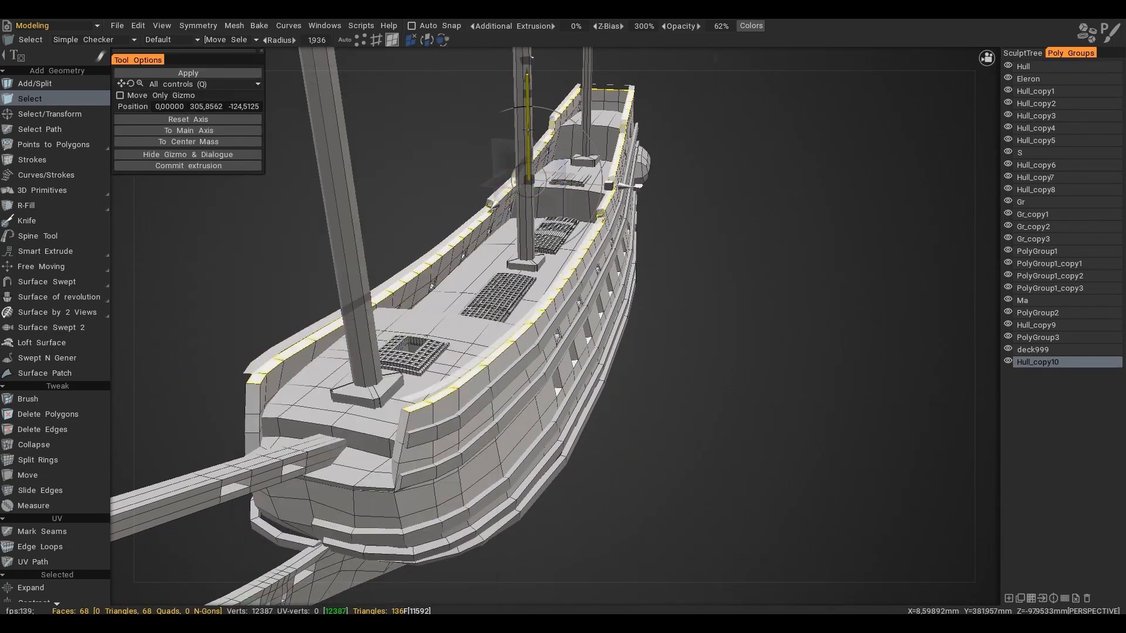
{"action": "left_click", "coordinate": [240, 77]}
{"action": "mouse_move", "coordinate": [636, 350]}
{"action": "left_mouse_down", "text": "alt"}
{"action": "mouse_move", "coordinate": [557, 255]}
{"action": "mouse_move", "coordinate": [498, 245]}
{"action": "mouse_move", "coordinate": [603, 276]}
{"action": "mouse_move", "coordinate": [598, 322]}
{"action": "mouse_move", "coordinate": [595, 311]}
{"action": "left_mouse_up", "text": "alt"}
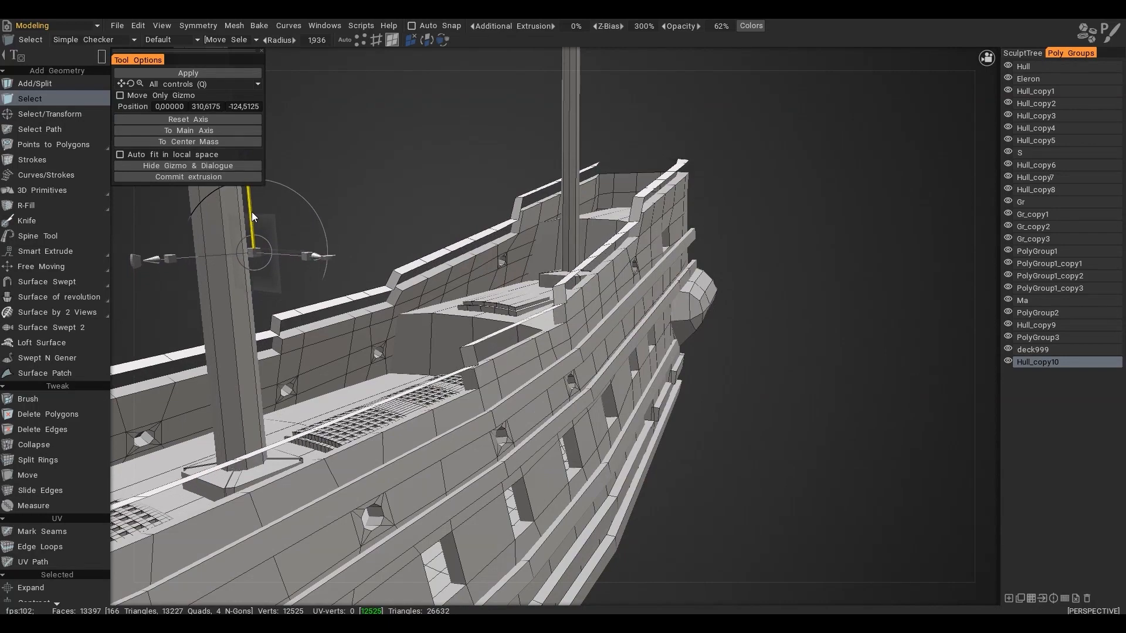
{"action": "left_click_drag", "start_coordinate": [252, 212], "coordinate": [437, 136], "text": "alt"}
- Delete the polygons joining the stepped levels of the raised rim strip, leaving separate rail pieces
{"action": "key", "text": "space"}
{"action": "left_click", "coordinate": [403, 153]}
{"action": "left_click", "coordinate": [523, 210]}
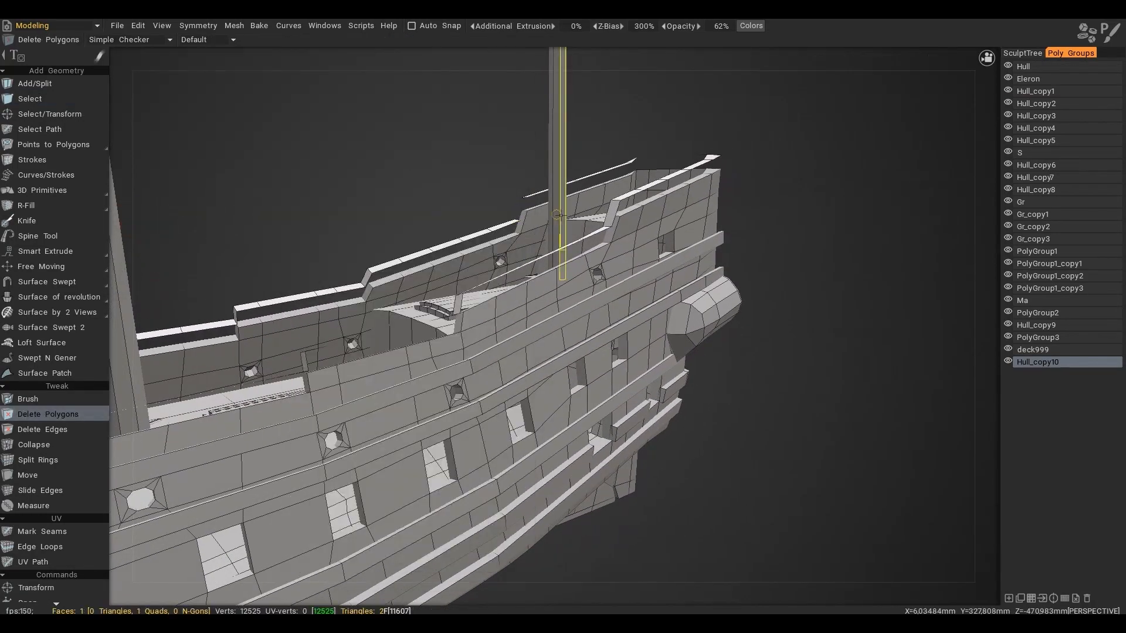
{"action": "left_click_drag", "start_coordinate": [522, 210], "coordinate": [577, 192], "text": "alt"}
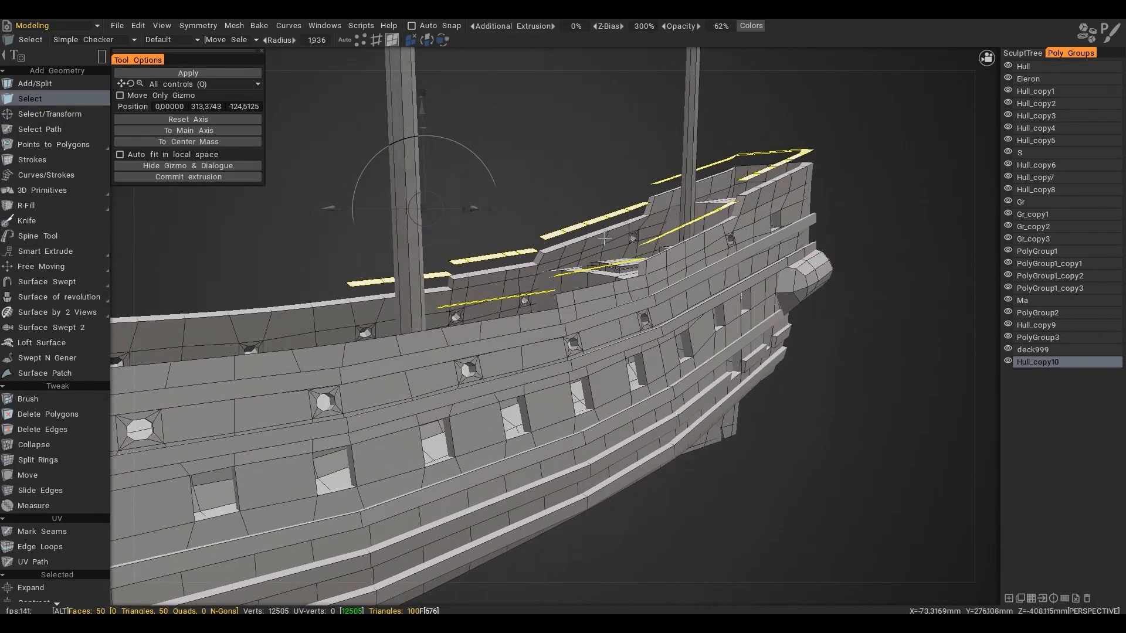
- Raise the separate rail pieces slightly higher above the hull's top rim
{"action": "left_click_drag", "start_coordinate": [427, 214], "coordinate": [426, 203]}
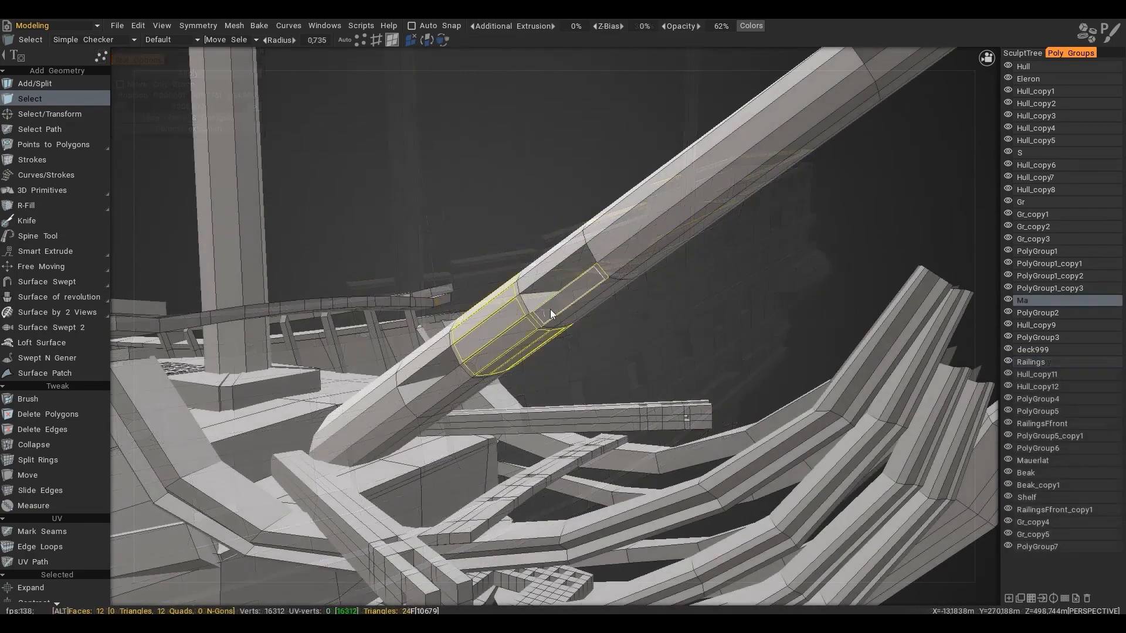
- Clone the selected ring of polygons around the slanted bow mast into a new poly group
{"action": "key", "text": "space"}
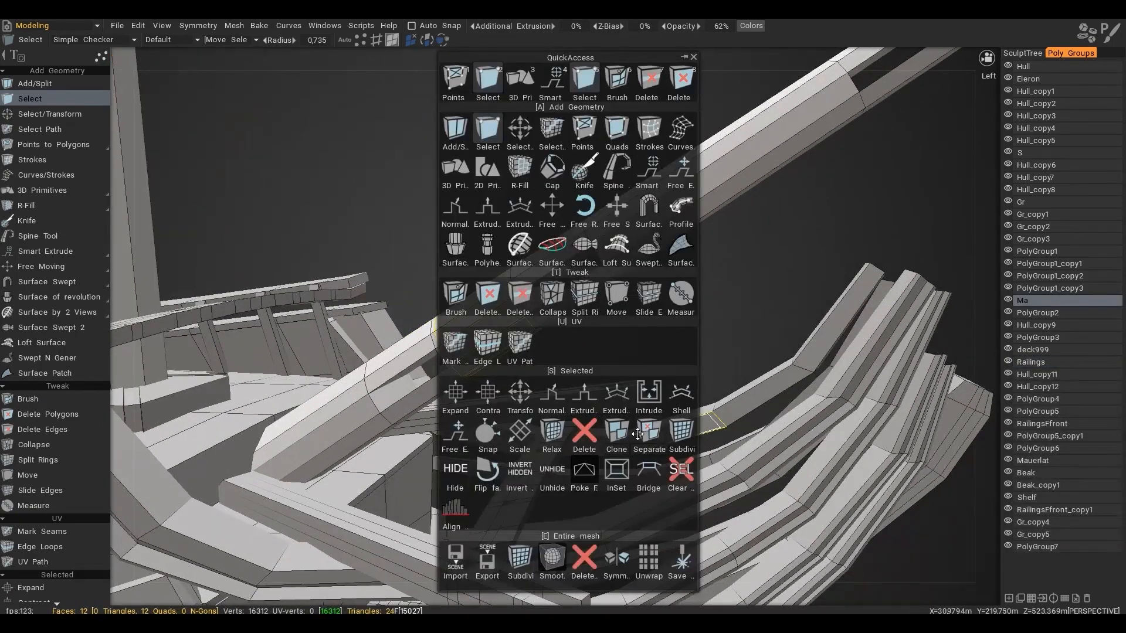
{"action": "left_click", "coordinate": [598, 408]}
{"action": "left_click", "coordinate": [228, 73]}
{"action": "key", "text": "Return"}
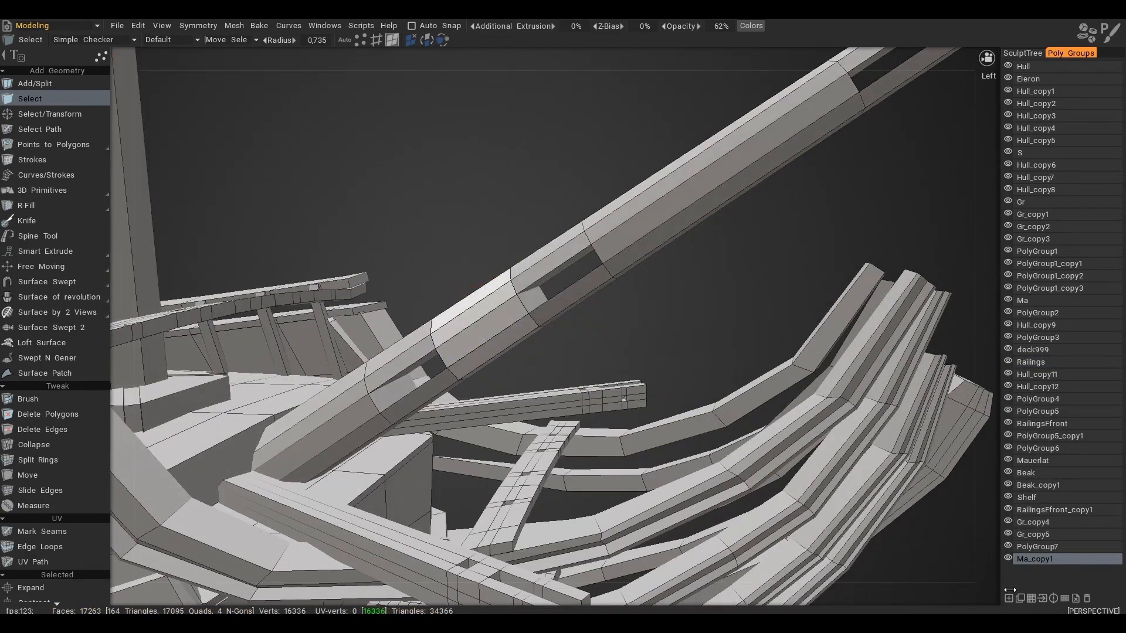
- Shorten the cloned ring along the bow mast and thicken it into a collar with Shell
{"action": "key", "text": "t"}
{"action": "left_click_drag", "start_coordinate": [605, 449], "coordinate": [592, 328], "text": "alt"}
{"action": "left_click_drag", "start_coordinate": [579, 289], "coordinate": [544, 312]}
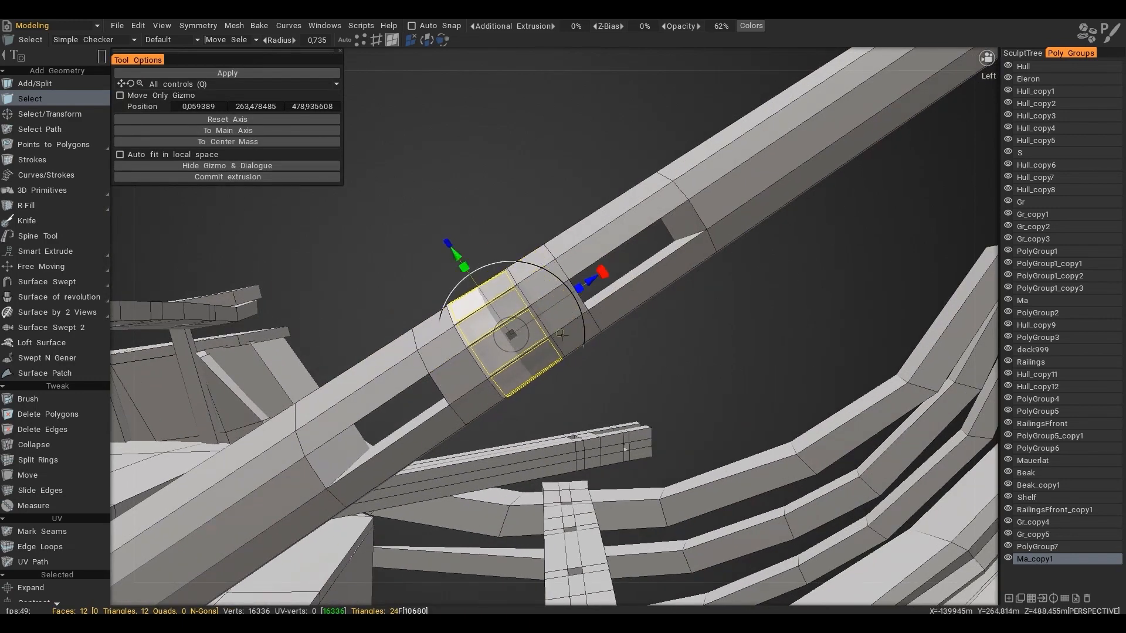
{"action": "key", "text": "space"}
{"action": "left_click", "coordinate": [666, 392]}
{"action": "mouse_move", "coordinate": [608, 326]}
{"action": "left_mouse_down"}
{"action": "mouse_move", "coordinate": [629, 332]}
{"action": "mouse_move", "coordinate": [618, 329]}
{"action": "left_mouse_up"}
- Split the bow mast's collar with an additional edge loop running around its outer surface
{"action": "left_click_drag", "start_coordinate": [488, 309], "coordinate": [490, 367], "text": "alt"}
{"action": "key", "text": "space"}
{"action": "left_click", "coordinate": [522, 139]}
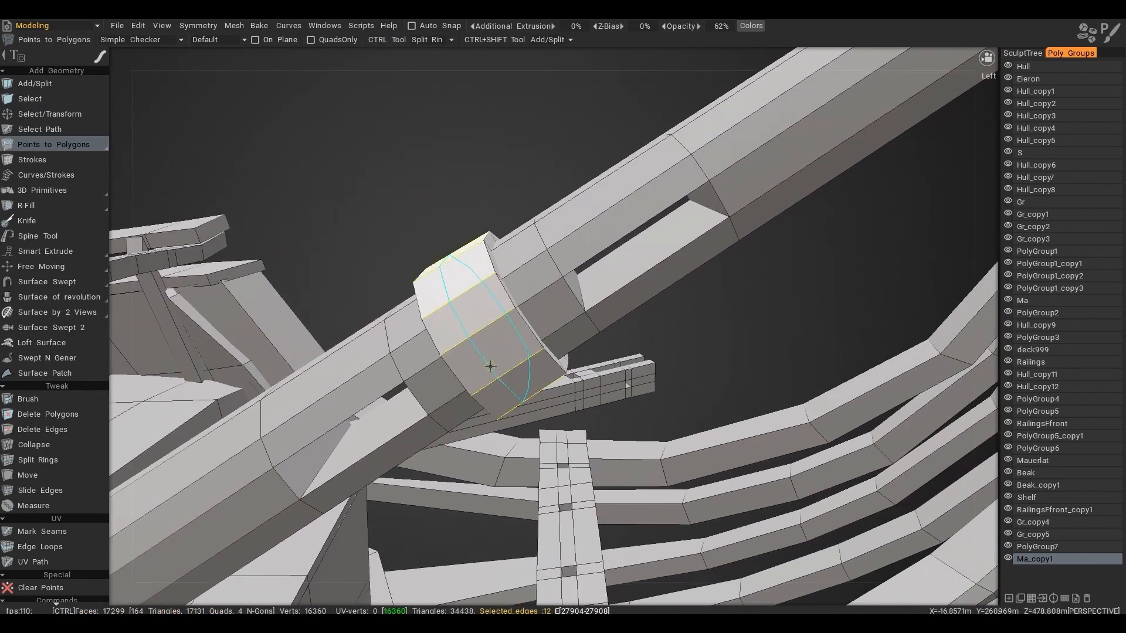
{"action": "left_click", "coordinate": [485, 365], "text": "ctrl"}
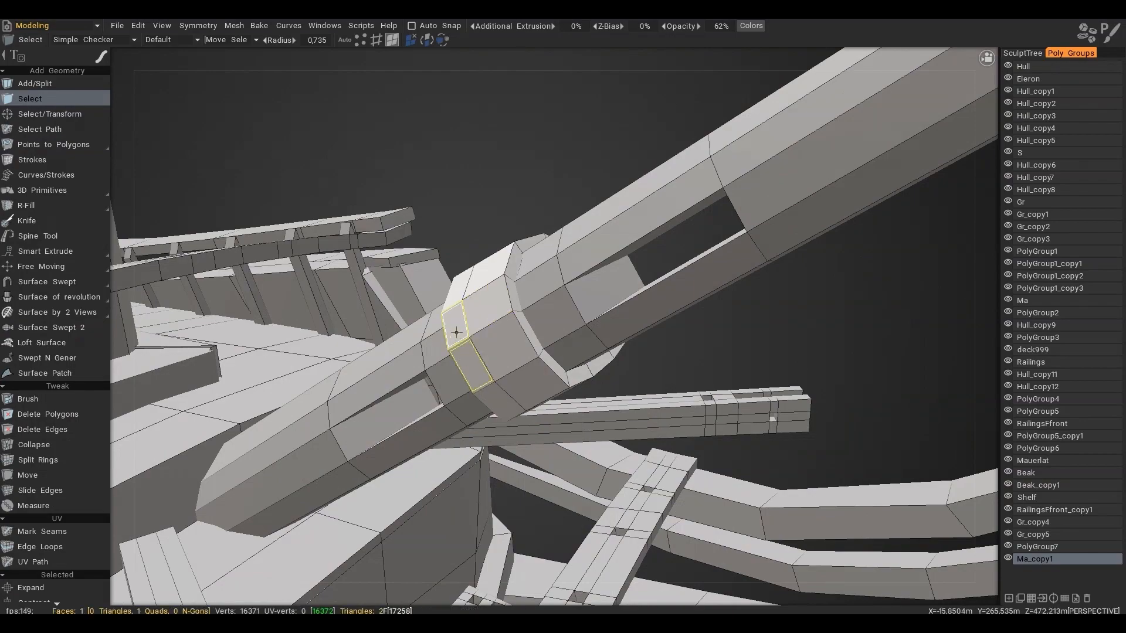
- Select the polygons running around the collar's inboard half and extrude them
{"action": "left_click", "coordinate": [457, 332], "text": "shift"}
{"action": "left_click_drag", "start_coordinate": [456, 332], "coordinate": [449, 375], "text": "alt"}
{"action": "left_click_drag", "start_coordinate": [460, 288], "coordinate": [489, 225], "text": "shift"}
{"action": "left_click_drag", "start_coordinate": [489, 225], "coordinate": [281, 258], "text": "alt"}
{"action": "mouse_move", "coordinate": [516, 211]}
{"action": "left_mouse_down", "text": "shift"}
{"action": "mouse_move", "coordinate": [561, 283]}
{"action": "mouse_move", "coordinate": [554, 237]}
{"action": "left_mouse_up", "text": "shift"}
{"action": "left_click_drag", "start_coordinate": [546, 346], "coordinate": [586, 304], "text": "alt"}
{"action": "key", "text": "e"}
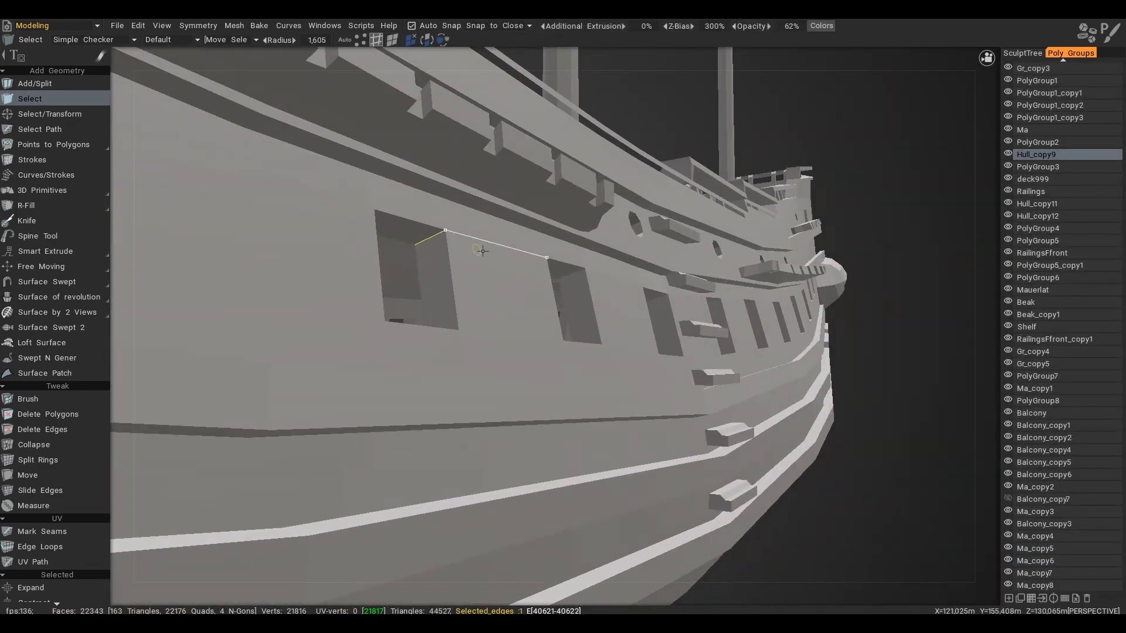
- Select the inner side polygons of the row of gunports through edge rings and clone them into a new poly group
{"action": "left_click", "coordinate": [776, 304], "text": "shift"}
{"action": "left_click_drag", "start_coordinate": [776, 304], "coordinate": [558, 223], "text": "alt"}
{"action": "key", "text": "r"}
{"action": "left_click", "coordinate": [391, 40]}
{"action": "key", "text": "space"}
{"action": "left_click", "coordinate": [580, 413]}
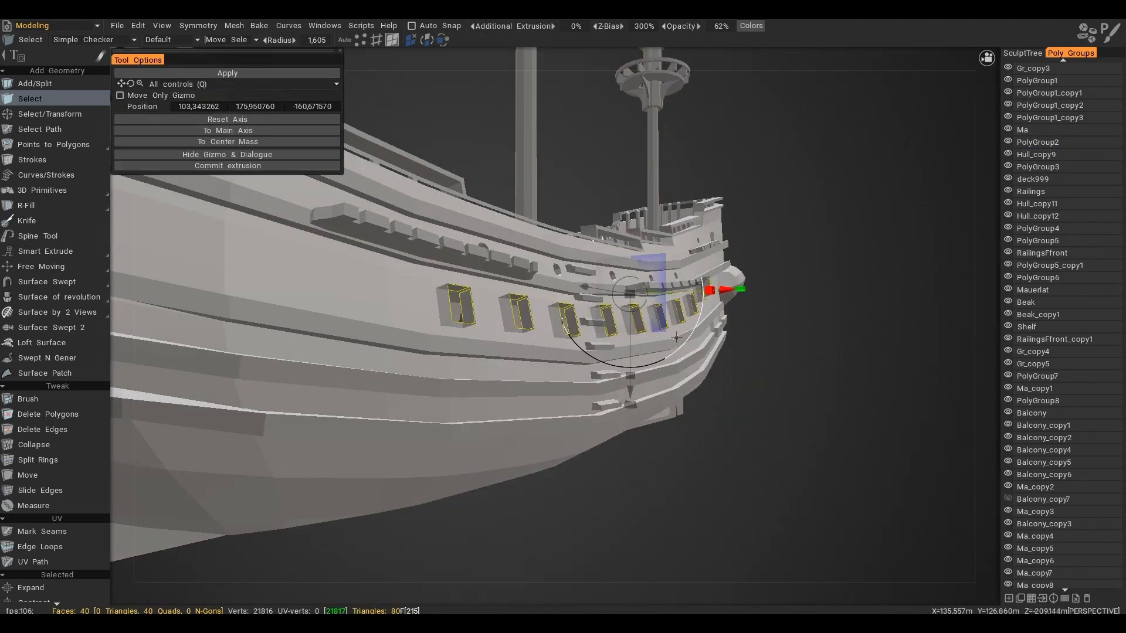
{"action": "left_click", "coordinate": [227, 73]}
{"action": "left_click", "coordinate": [622, 347]}
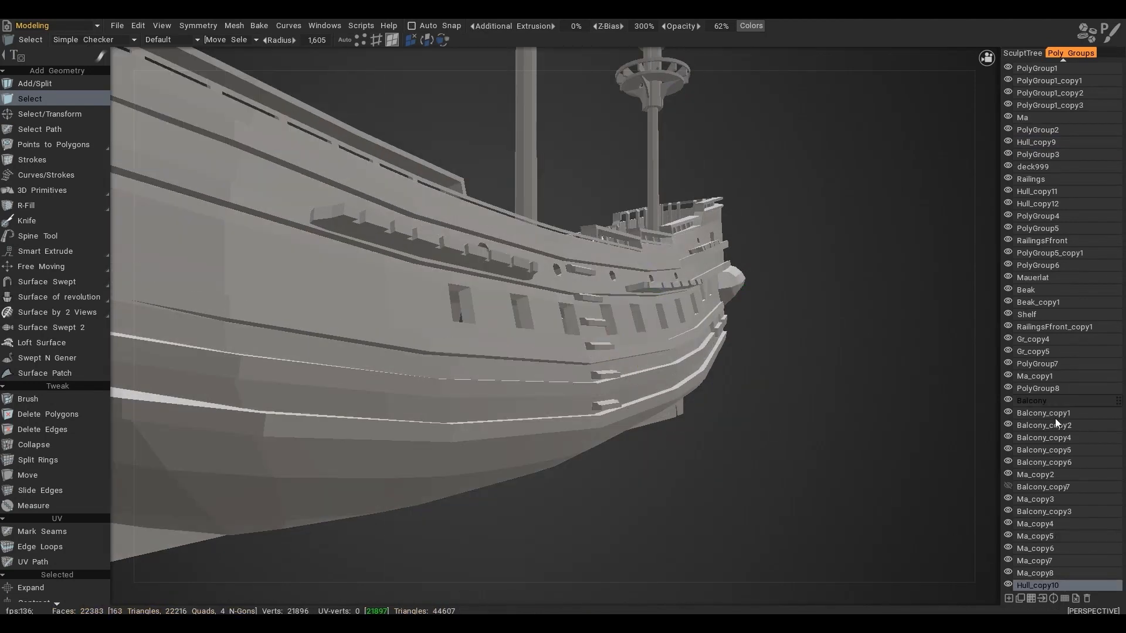
- Apply Shell to the cloned gunport polygons and adjust the thickness to form frames around the openings
{"action": "key", "text": "space"}
{"action": "left_click", "coordinate": [648, 417]}
{"action": "scroll", "coordinate": [667, 275], "scroll_direction": "up", "scroll_amount": 5}
{"action": "scroll", "coordinate": [667, 274], "scroll_direction": "down", "scroll_amount": 3}
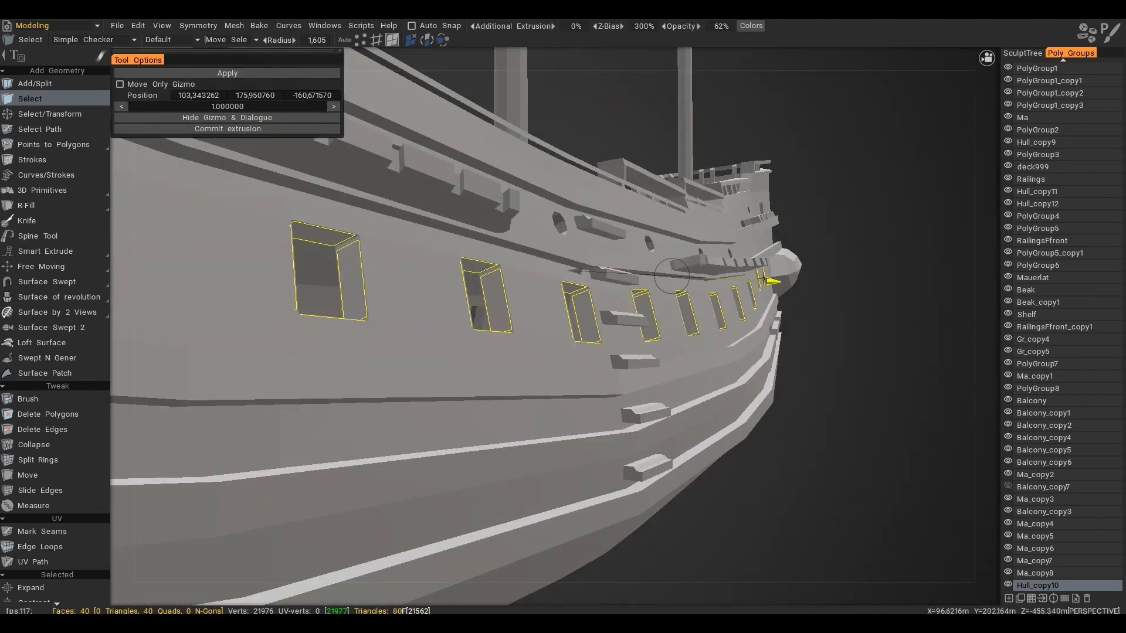
{"action": "left_click_drag", "start_coordinate": [667, 275], "coordinate": [677, 275]}
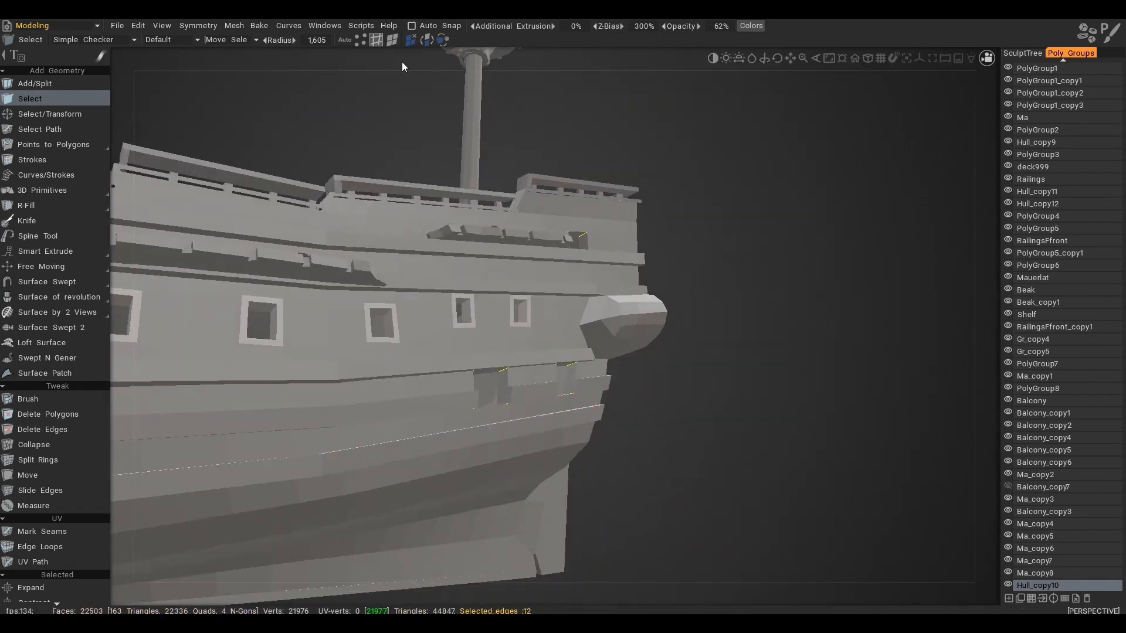
- Clone the inner side polygons of the remaining aft openings into a new poly group and apply Shell to them
{"action": "key", "text": "space"}
{"action": "left_click", "coordinate": [648, 417]}
{"action": "left_click", "coordinate": [228, 72]}
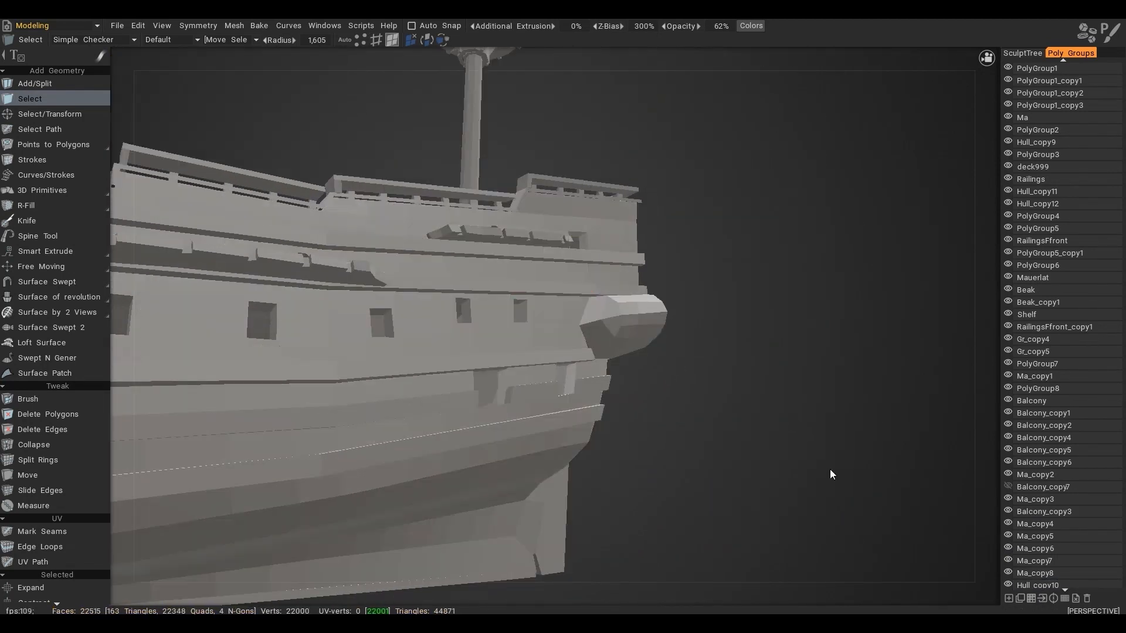
{"action": "key", "text": "space"}
{"action": "left_click", "coordinate": [648, 416]}
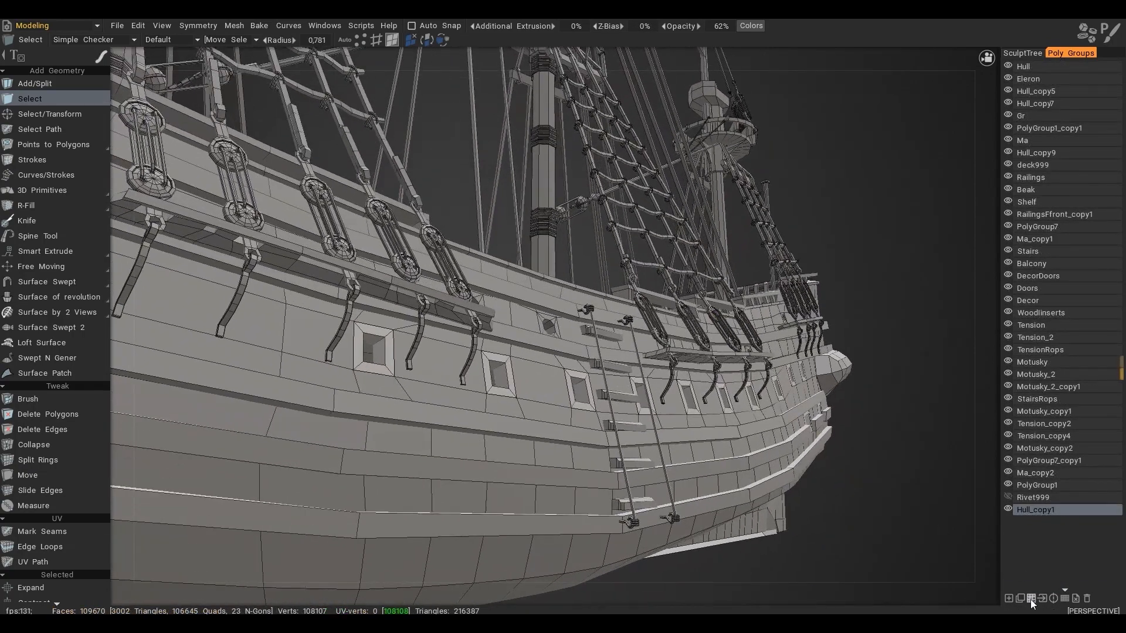
- Transform the gunport frame polygons, nudging them slightly across the hull side
{"action": "key", "text": "t"}
{"action": "left_click_drag", "start_coordinate": [812, 363], "coordinate": [807, 364]}
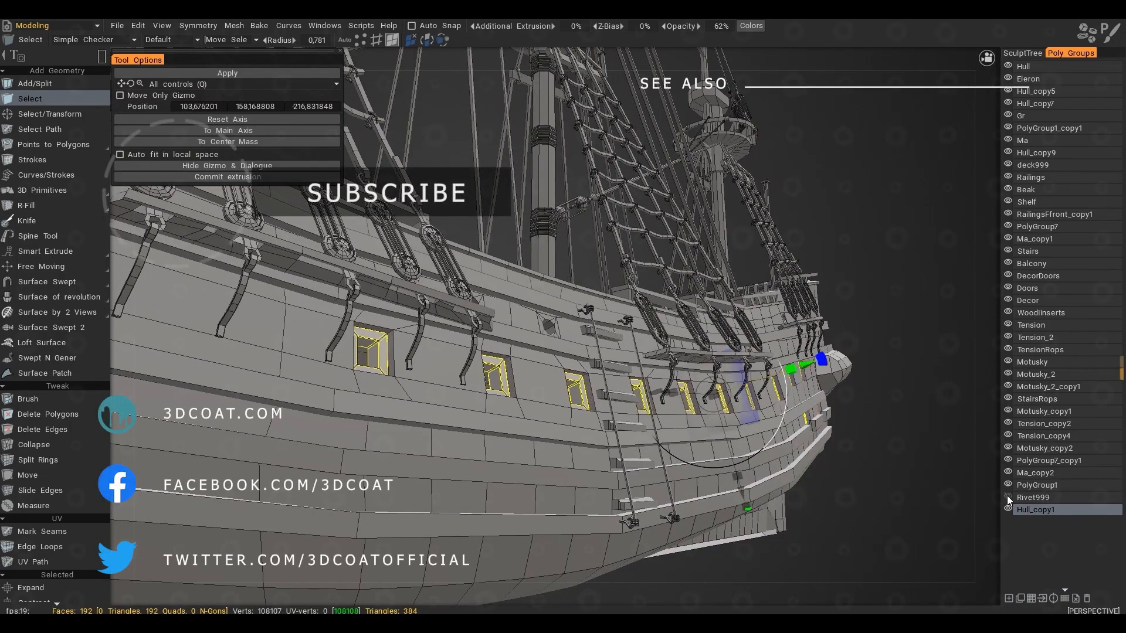
{"action": "left_click_drag", "start_coordinate": [612, 356], "coordinate": [706, 356], "text": "alt"}
{"action": "right_click_drag", "start_coordinate": [706, 357], "coordinate": [737, 352], "text": "alt"}
{"action": "left_click_drag", "start_coordinate": [737, 352], "coordinate": [747, 353], "text": "alt"}
{"action": "middle_click_drag", "start_coordinate": [744, 352], "coordinate": [761, 354], "text": "alt"}
{"action": "right_click_drag", "start_coordinate": [761, 354], "coordinate": [728, 357], "text": "alt"}
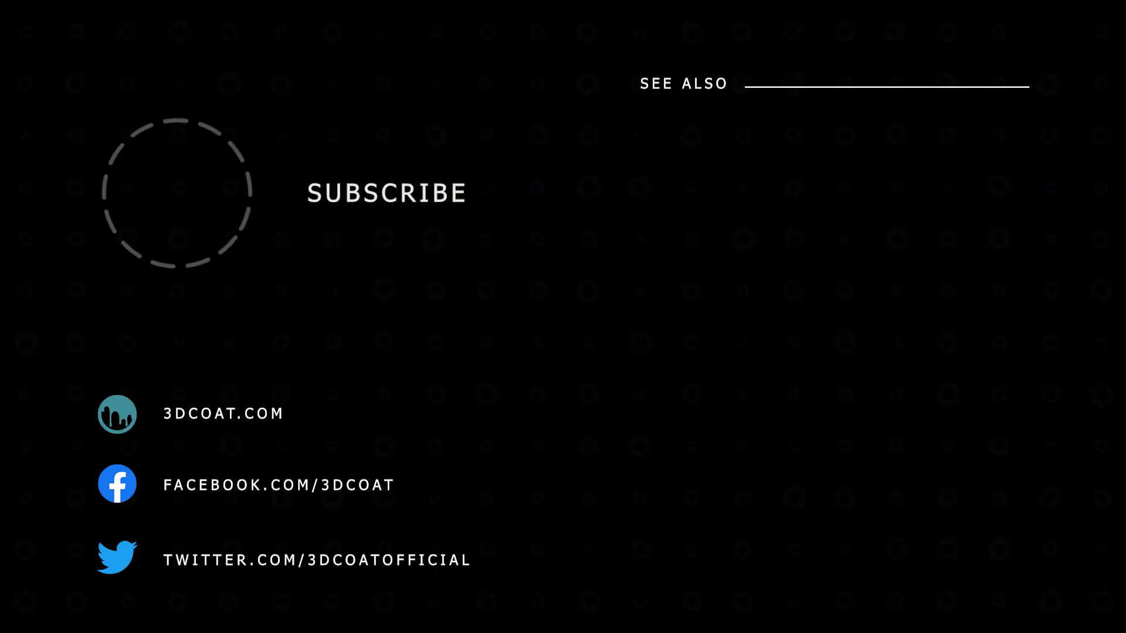